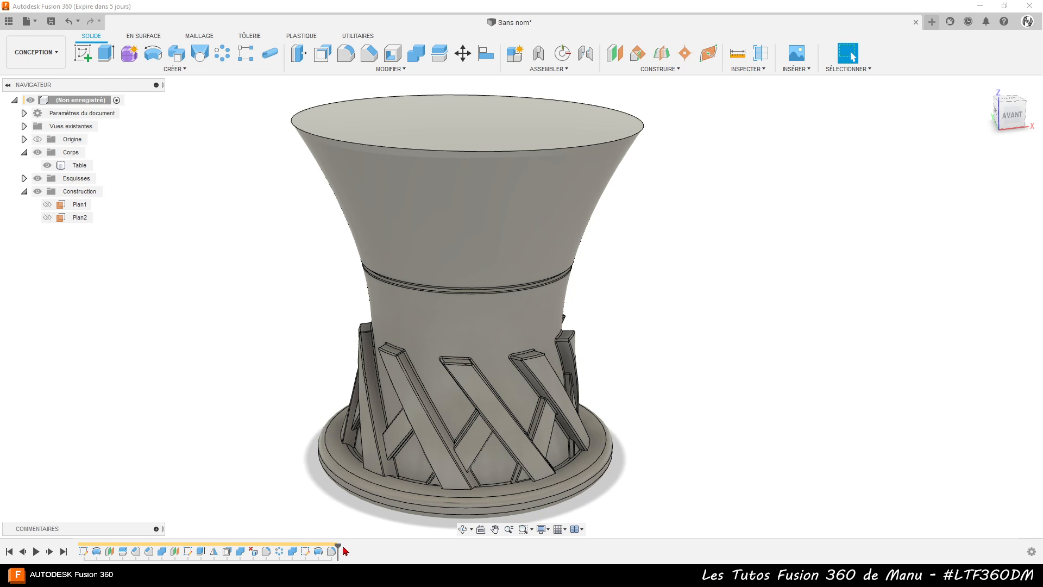
Roll the history back to just after the combine feature, before Plan2, and delete all features after the history marker.
mouse_move(338, 547)
mouse_down()
mouse_move(135, 555)
mouse_move(146, 552)
mouse_up()
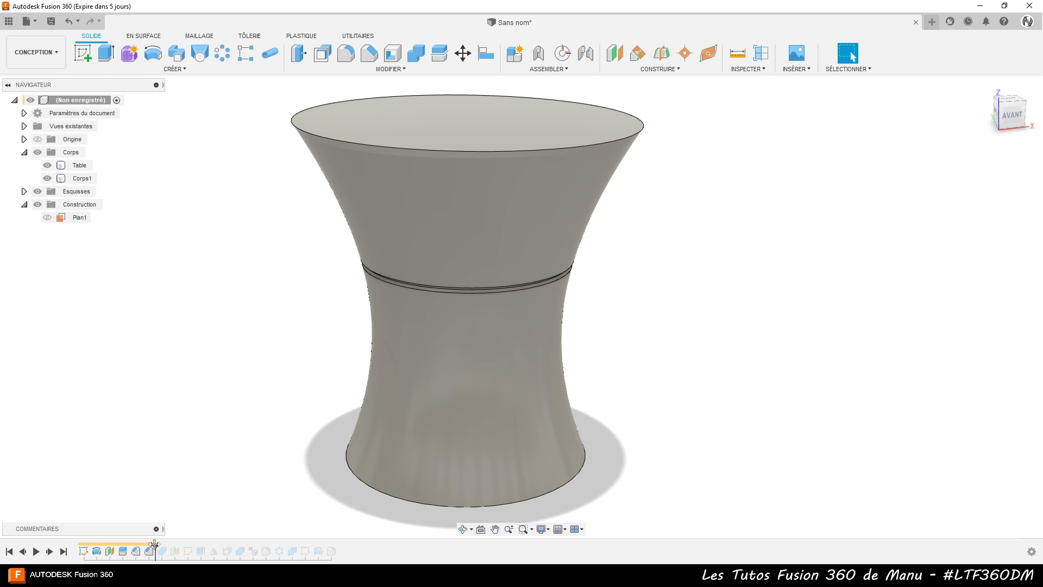
drag(155, 549, 168, 551)
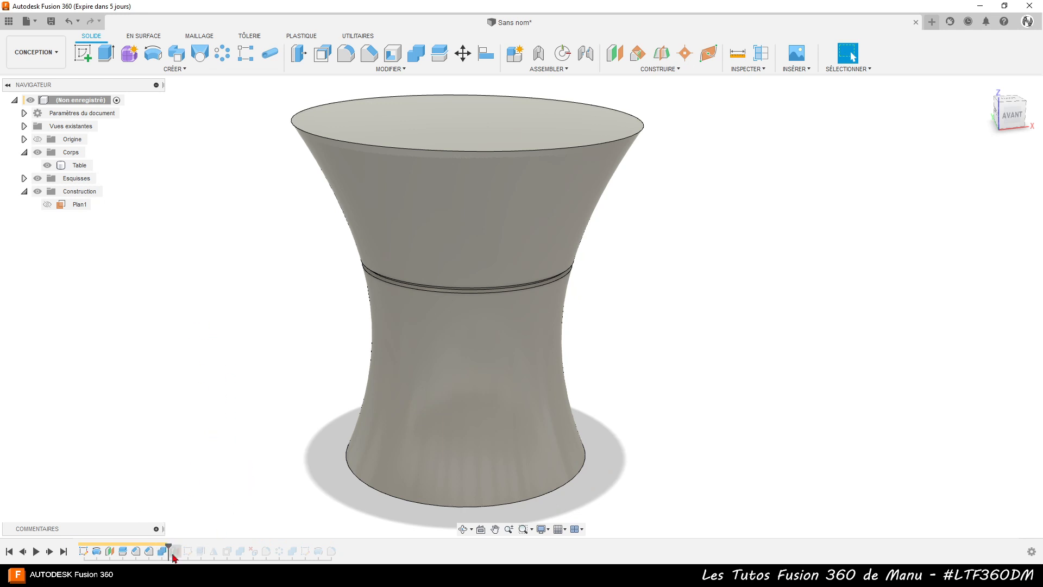
click(177, 552)
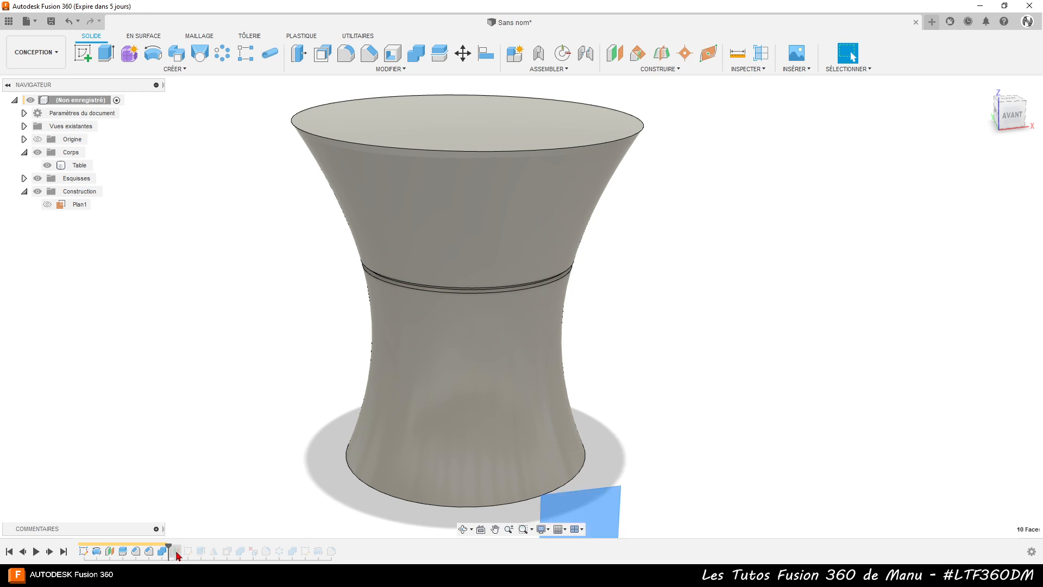
right_click(177, 551)
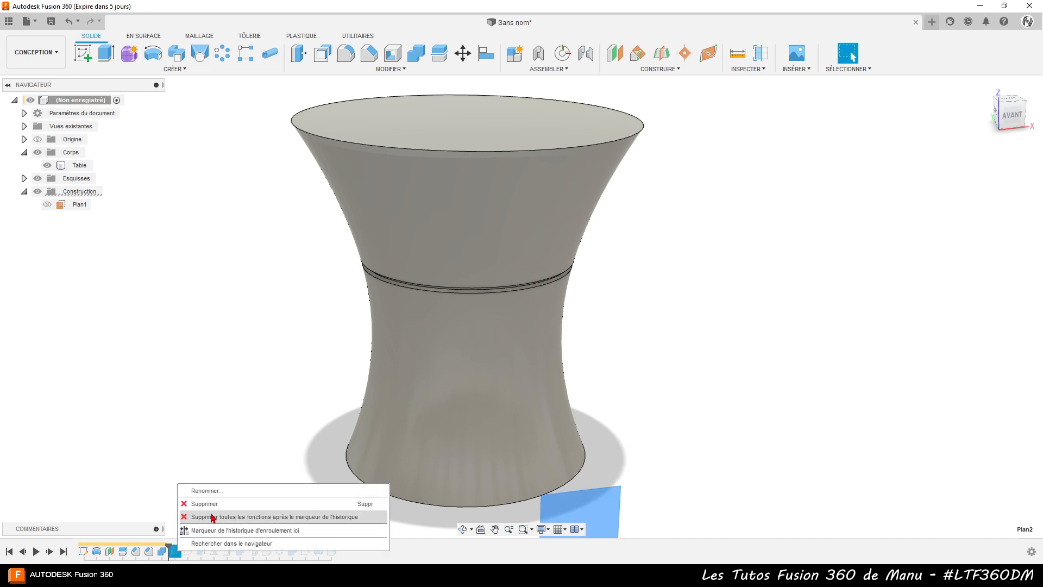
click(210, 516)
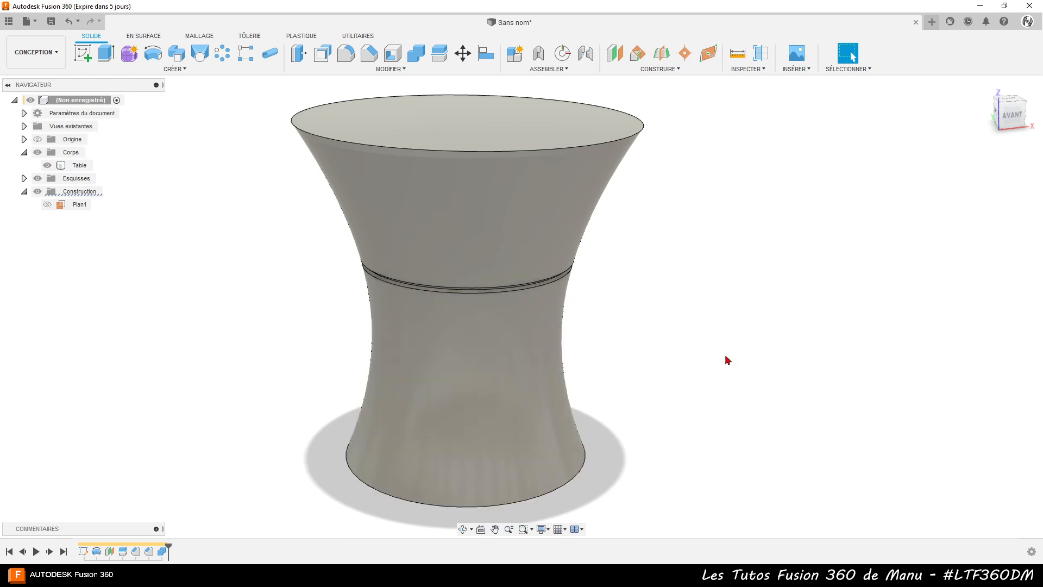
Switch to the surface tools and show Esquisse1, the profile sketch of the table.
click(146, 36)
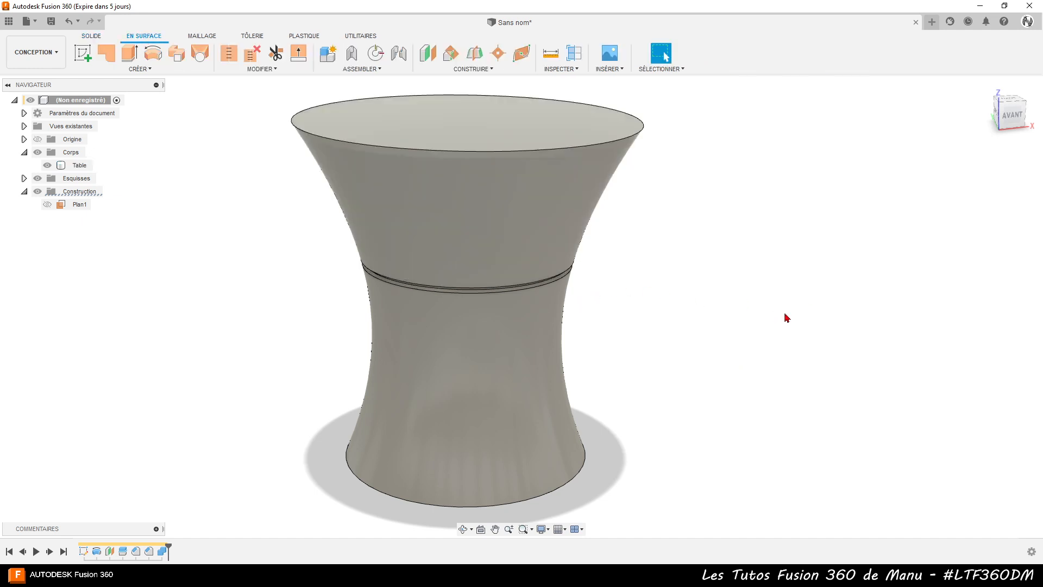
click(43, 191)
click(23, 178)
click(43, 192)
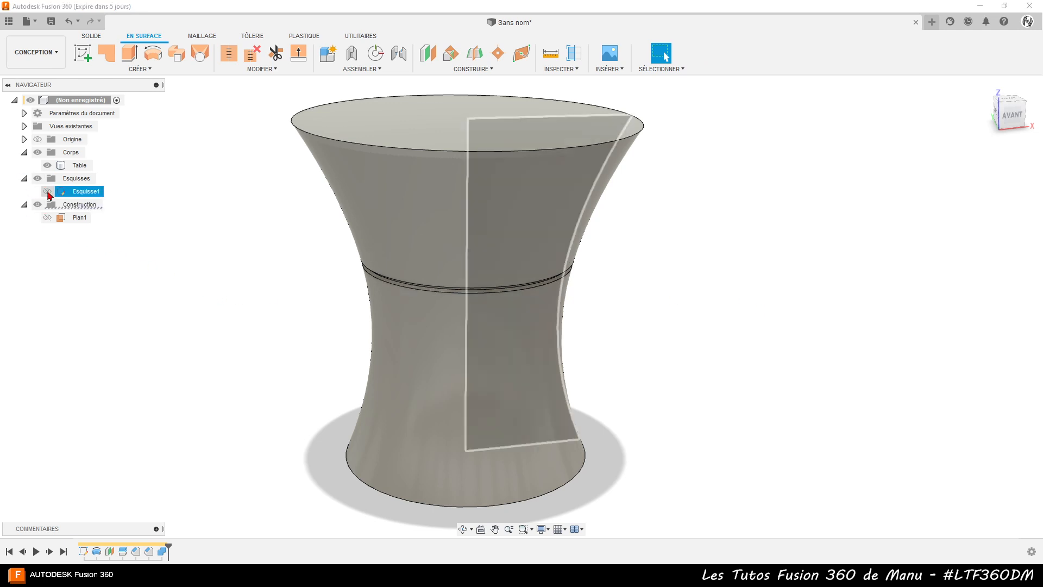
shift+middle_drag(282, 388, 240, 389)
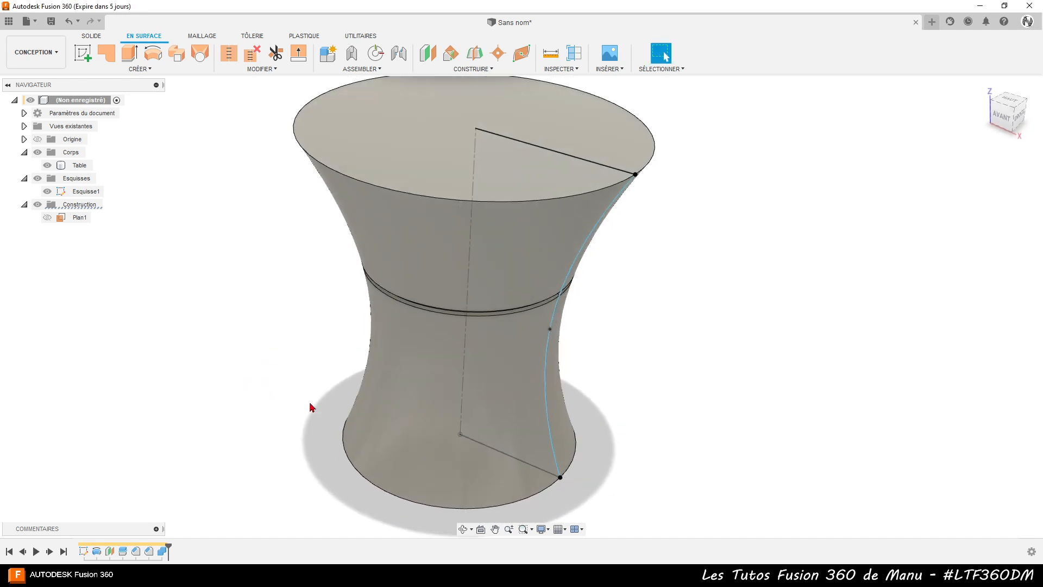
Sweep the sketch's base line along the vertical axis as a new surface body, with chain selection off and a -150 degree twist angle.
click(179, 58)
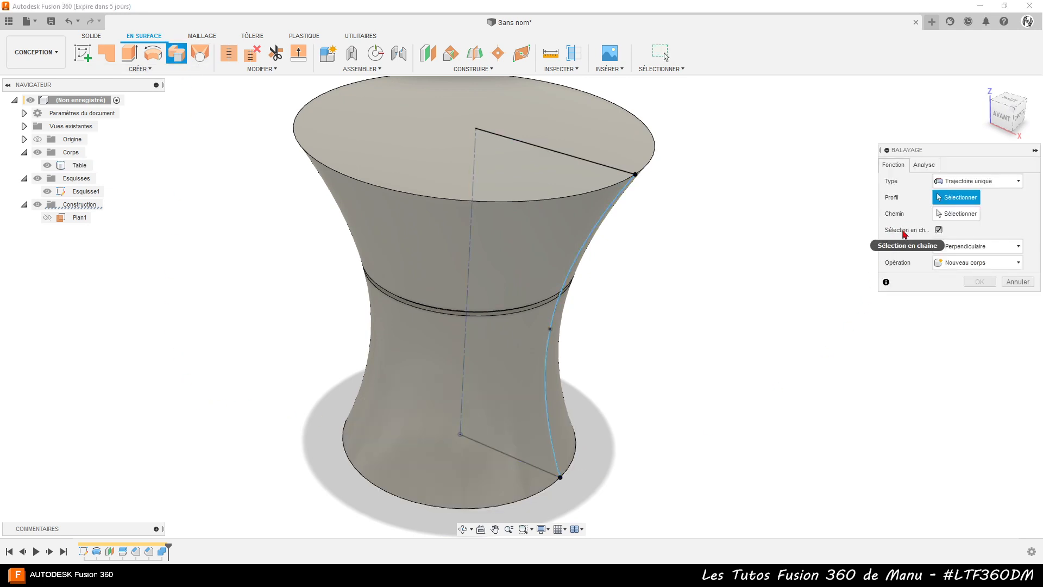
click(939, 230)
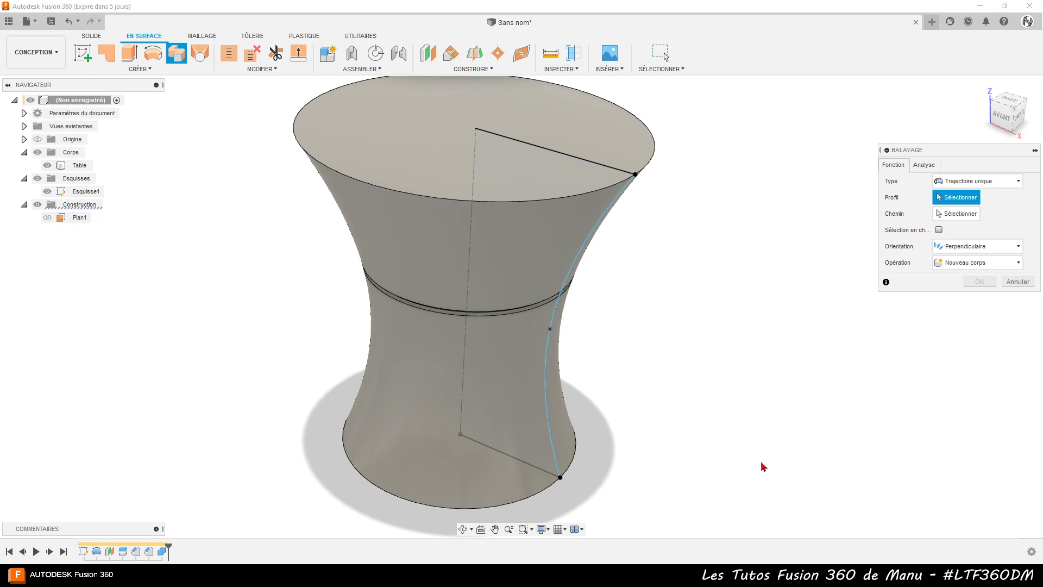
click(541, 472)
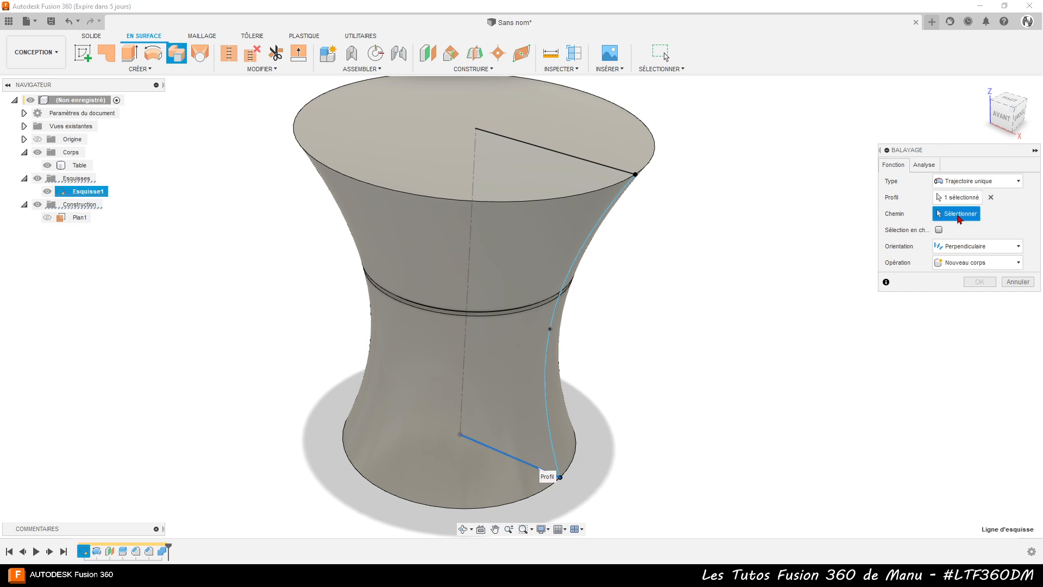
click(467, 382)
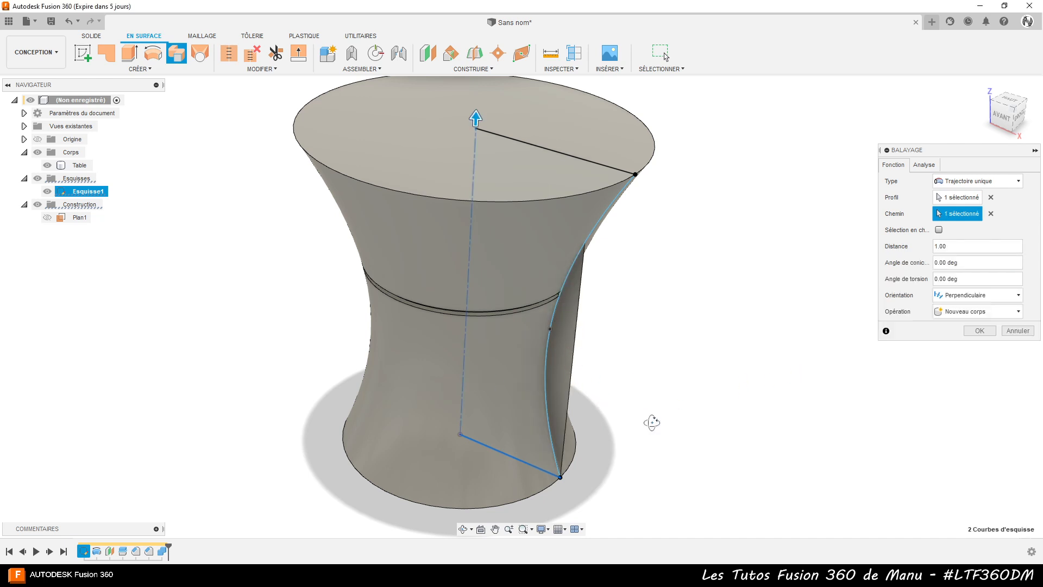
shift+middle_drag(649, 421, 628, 391)
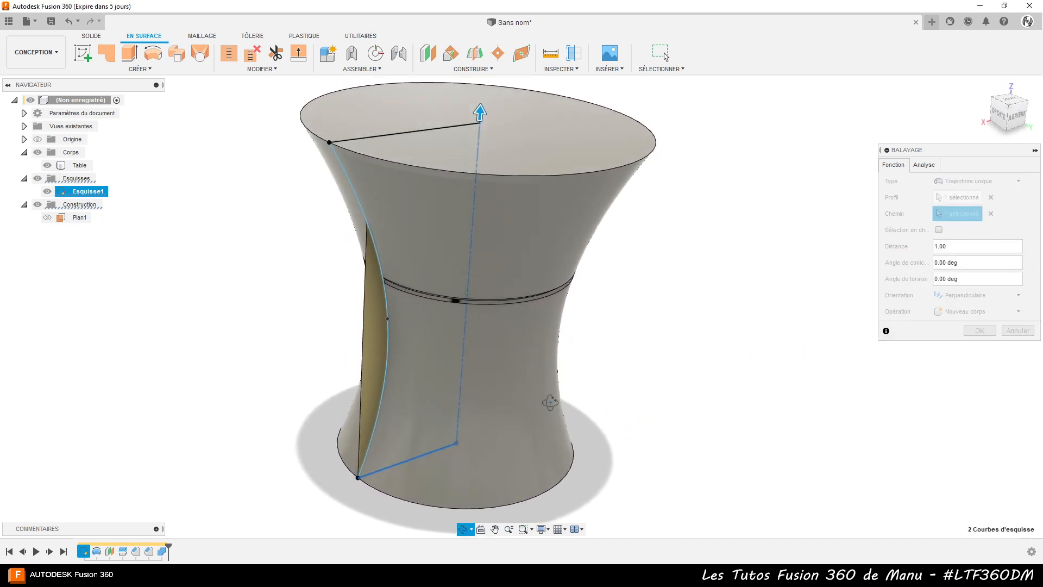
click(974, 280)
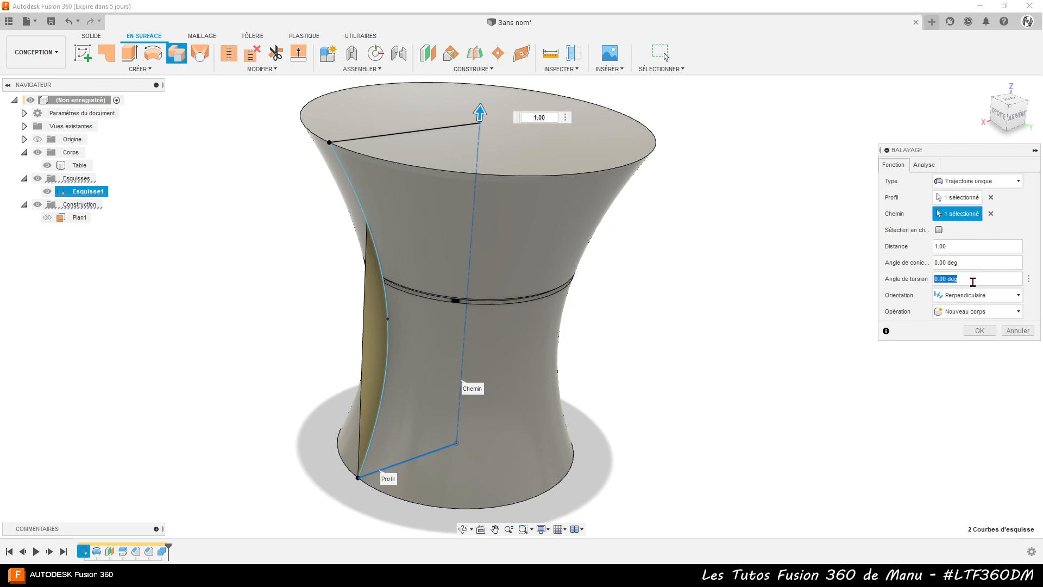
text(-150)
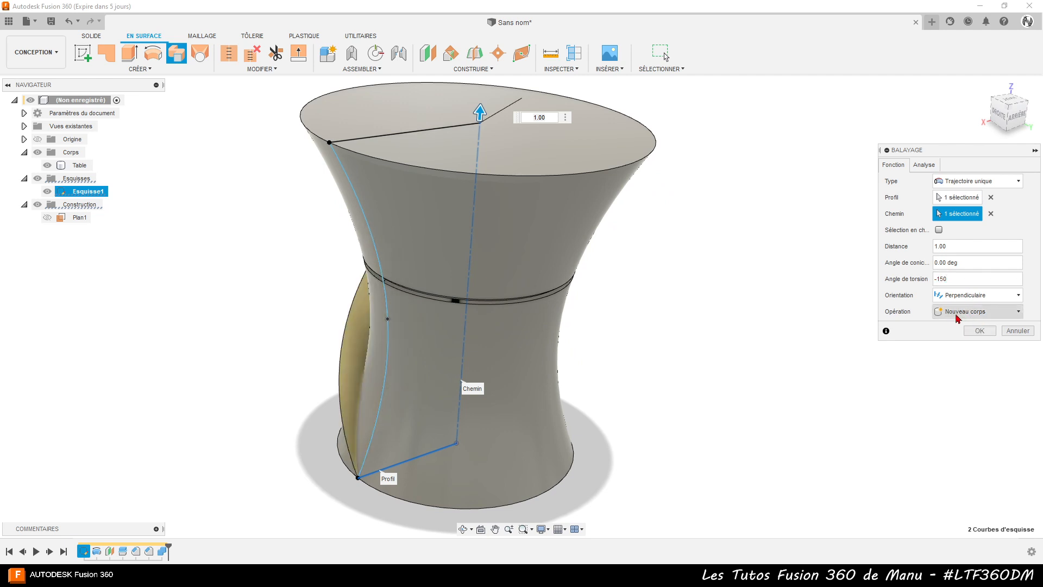
click(978, 331)
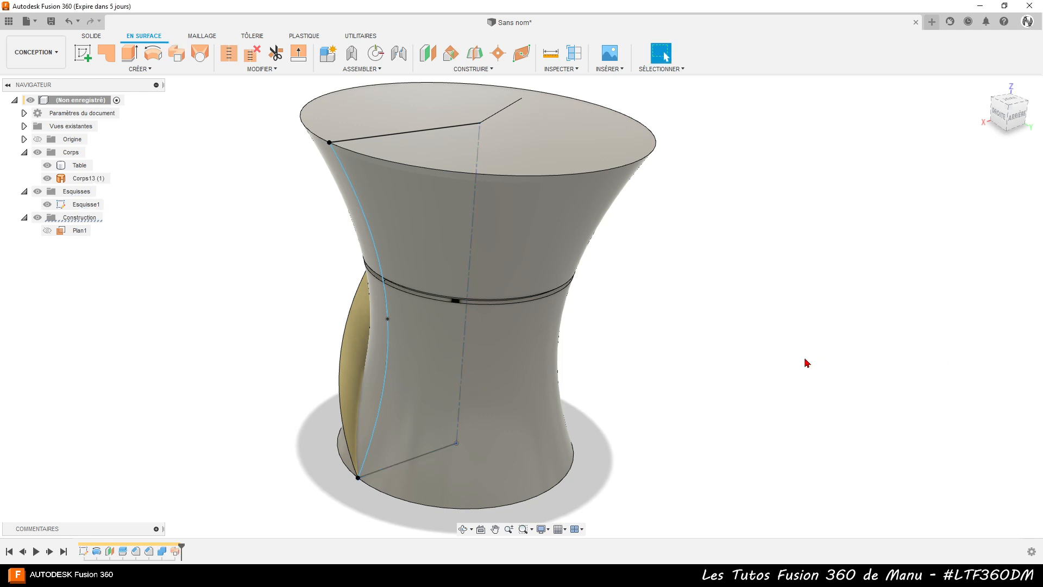
shift+middle_drag(805, 361, 845, 354)
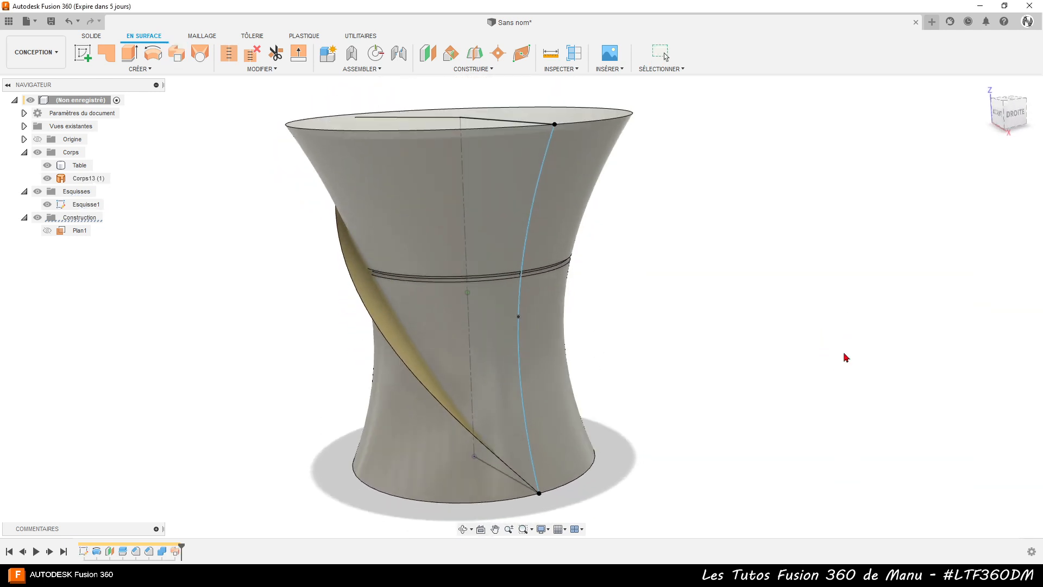
click(60, 232)
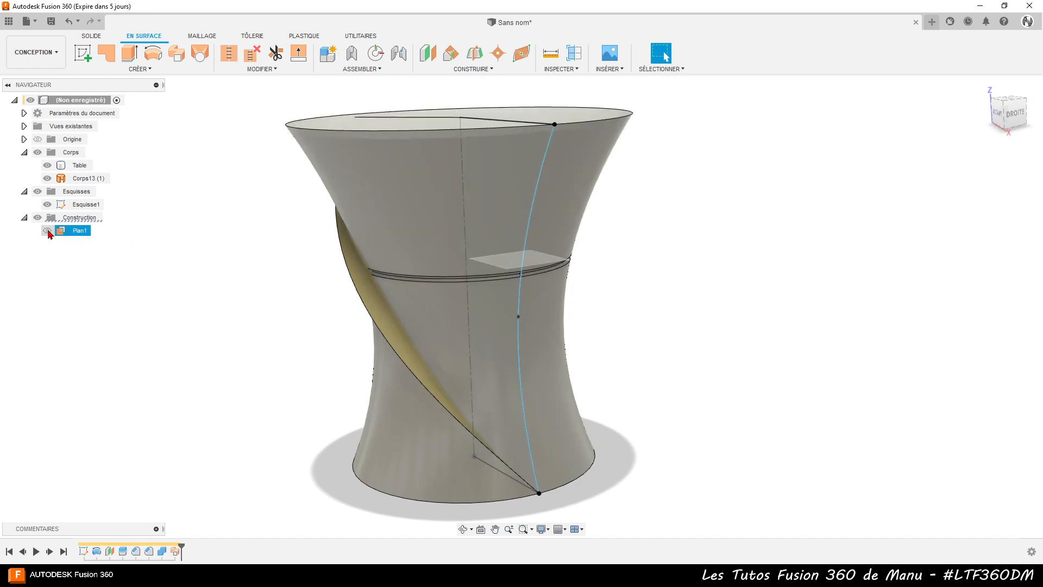
click(47, 231)
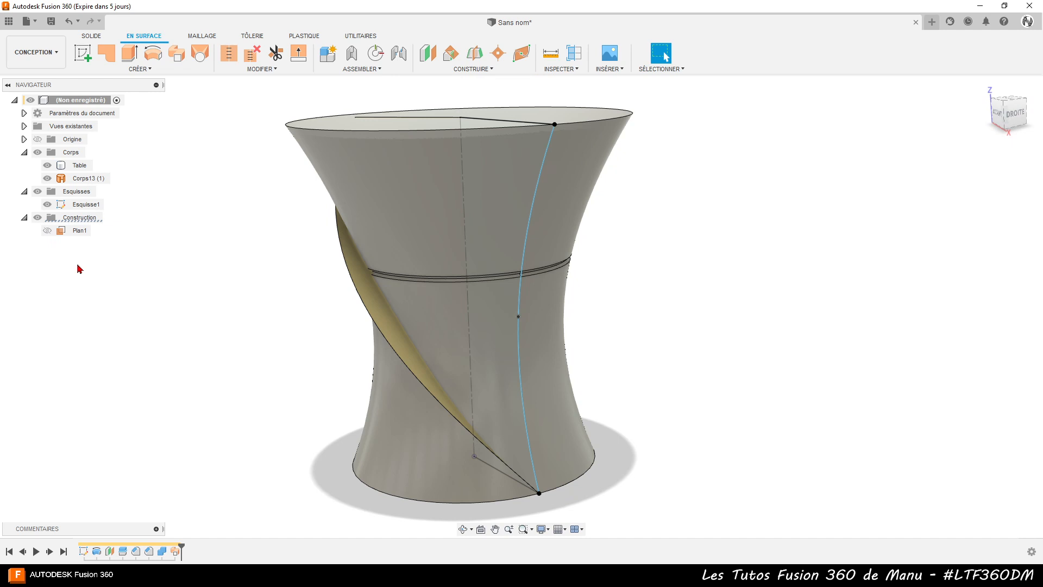
shift+middle_drag(305, 389, 271, 382)
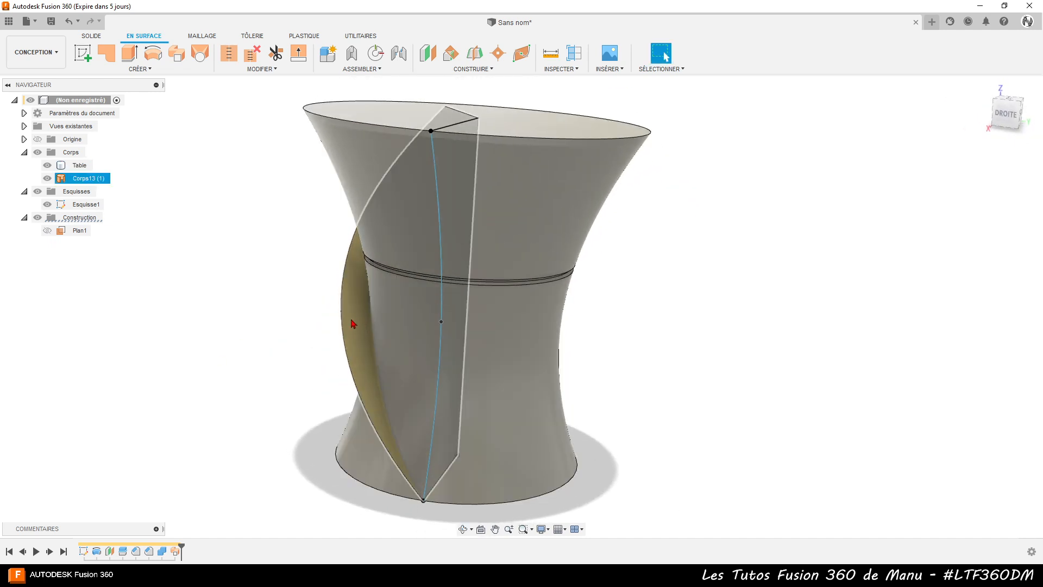
click(354, 323)
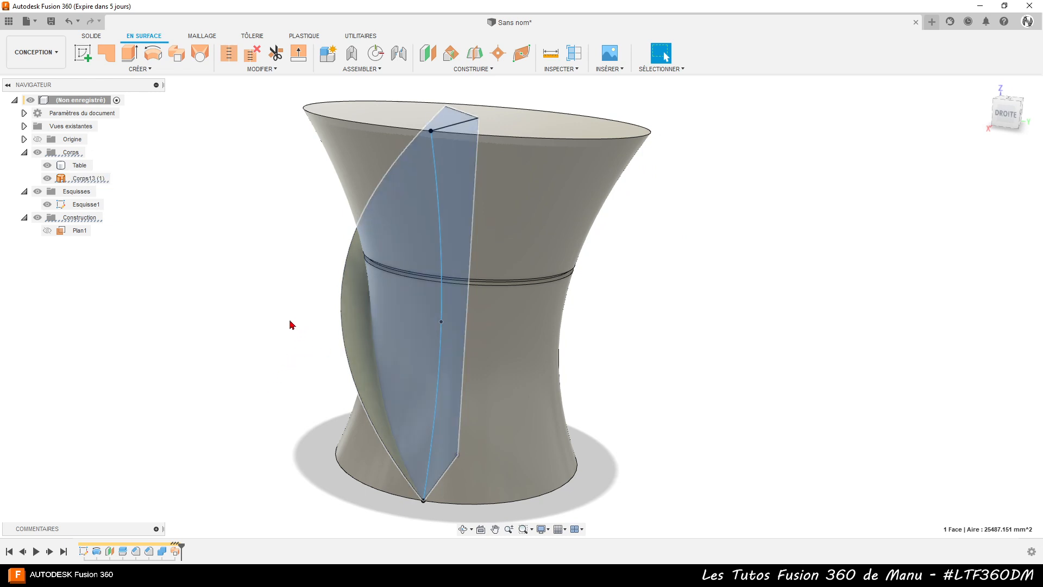
shift+middle_drag(292, 324, 296, 351)
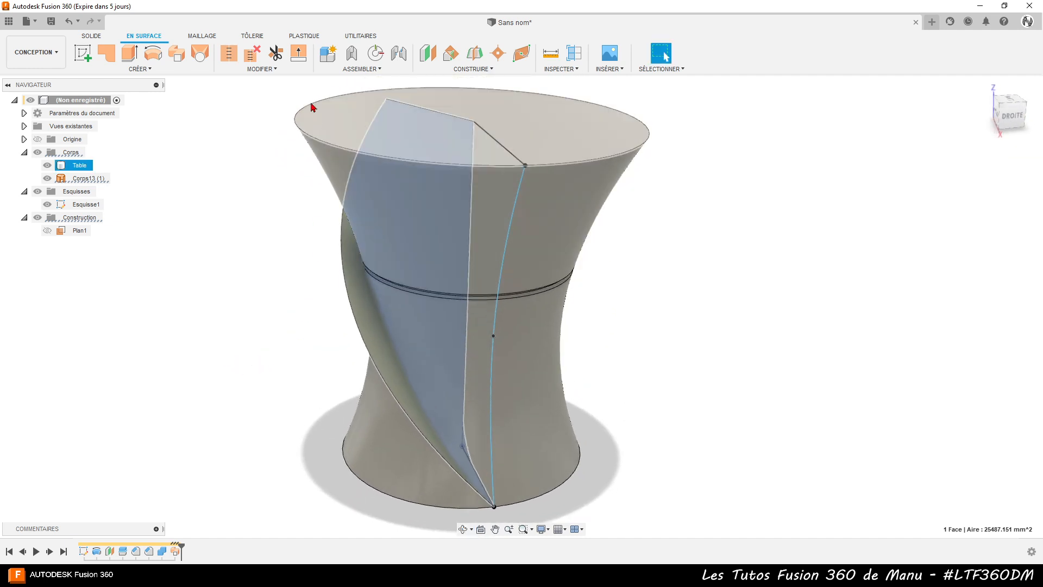
Extend the outer curved edge of the twisted surface by 60 mm with the Natural type.
click(299, 53)
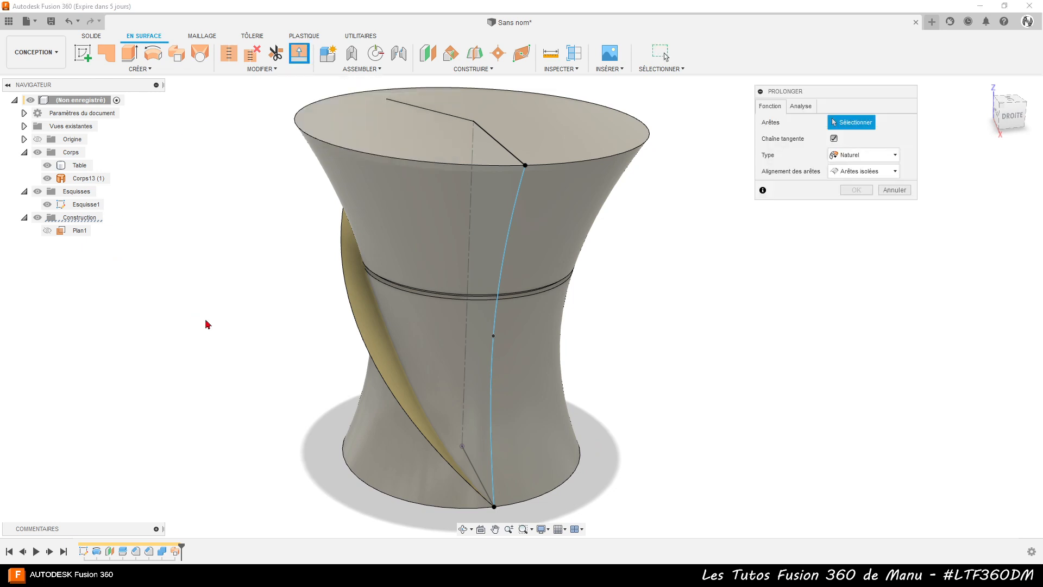
click(343, 303)
drag(341, 299, 257, 360)
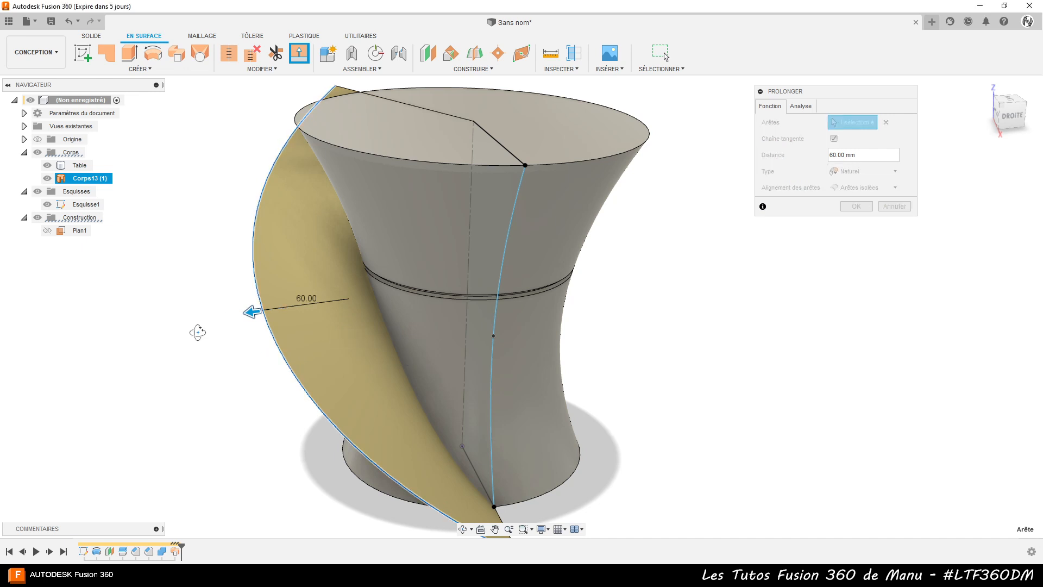
shift+middle_drag(201, 328, 272, 326)
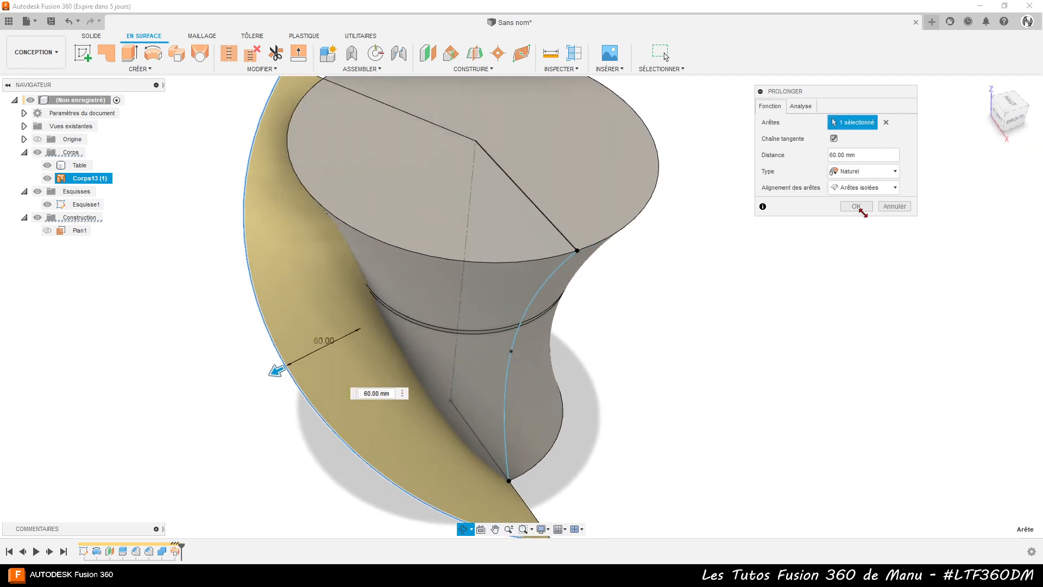
click(862, 207)
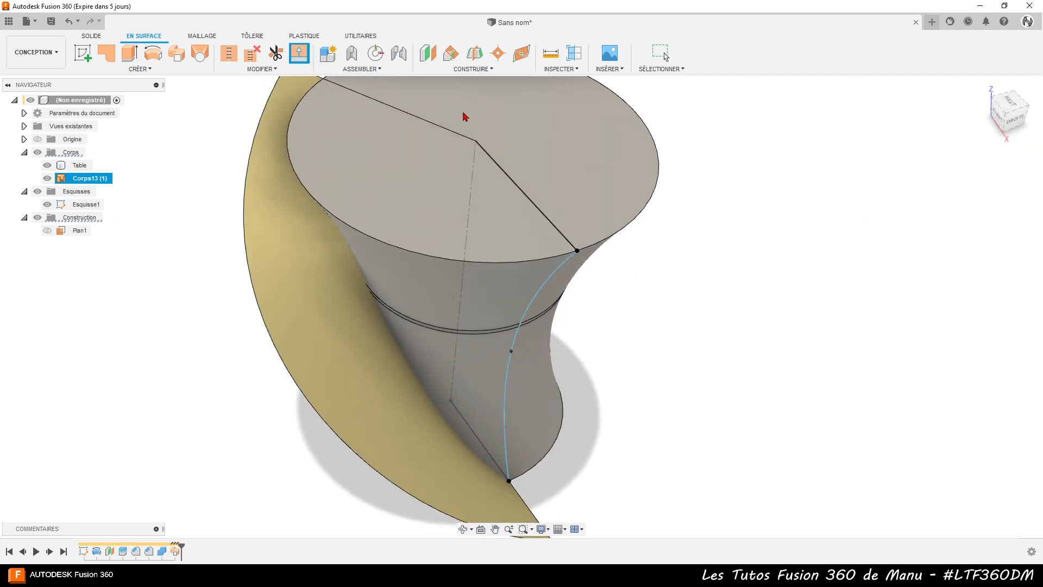
Extend the lower edge of the twisted surface by 50 mm, past the table's base.
scroll(463, 113, down, 2)
shift+middle_drag(527, 286, 543, 382)
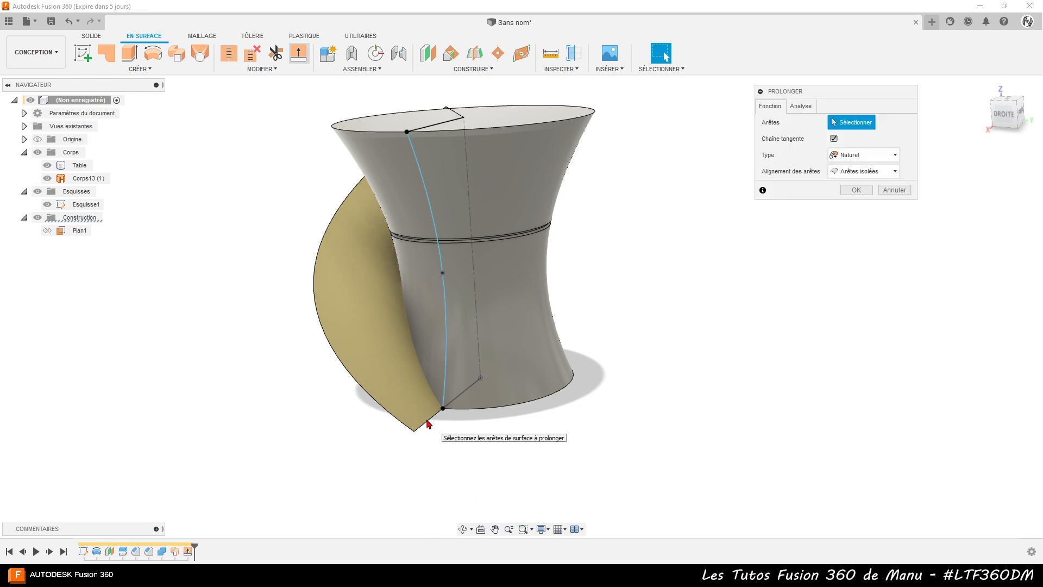
click(429, 425)
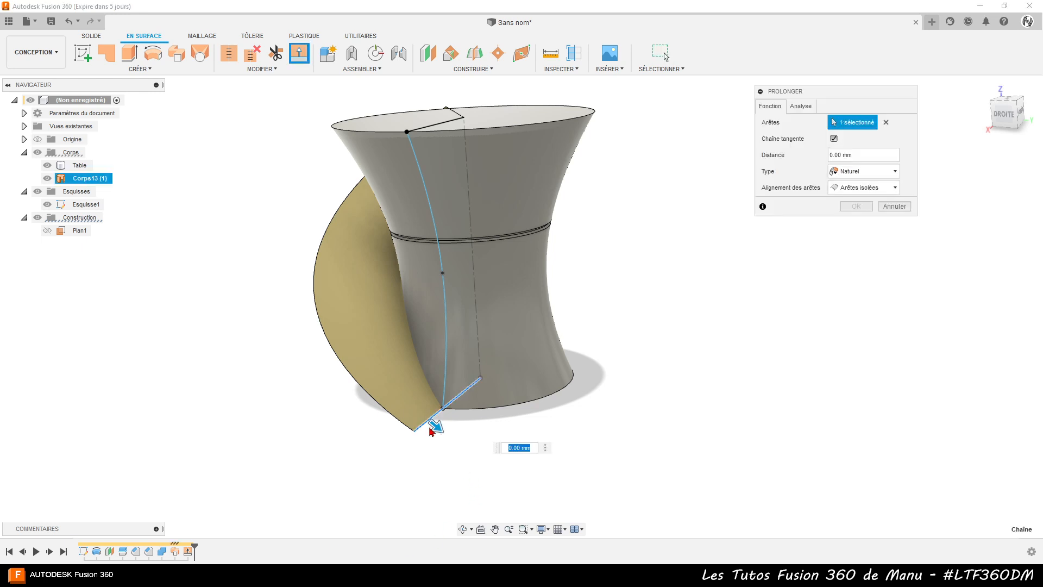
drag(460, 444, 479, 462)
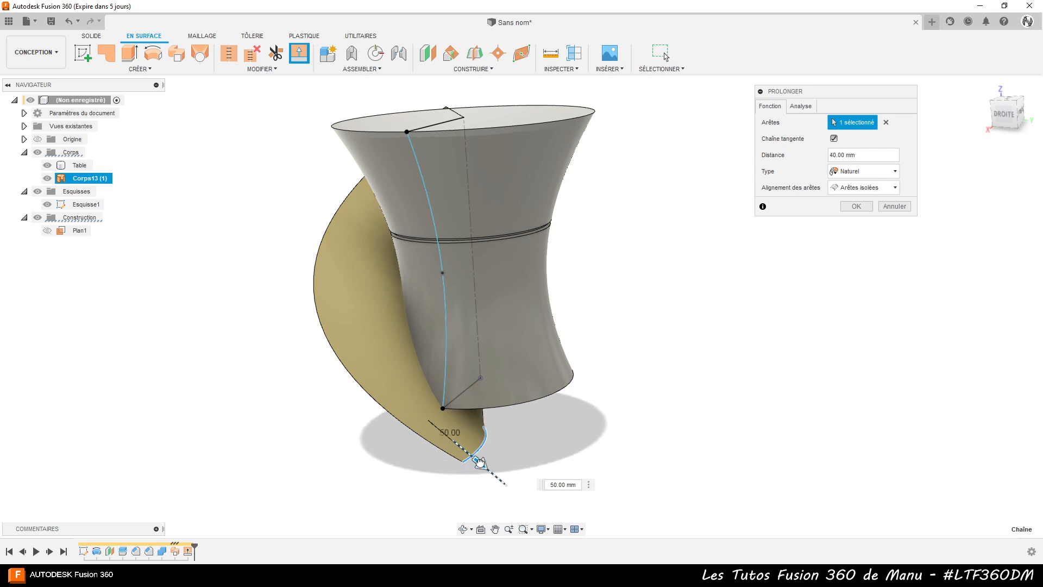
click(857, 207)
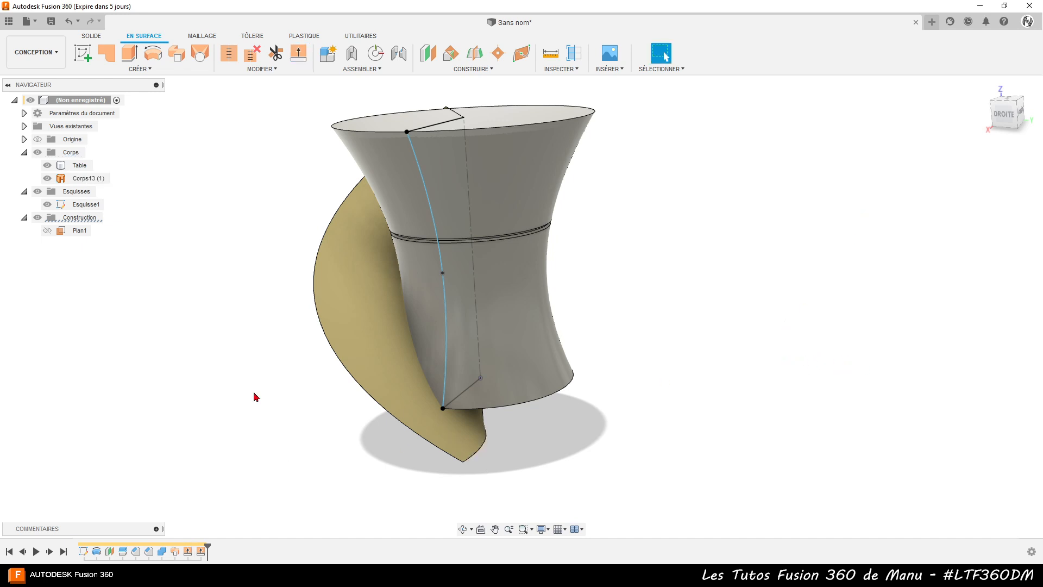
Thicken the twisted surface by 8 mm with symmetric direction as a new body.
click(338, 321)
click(341, 315)
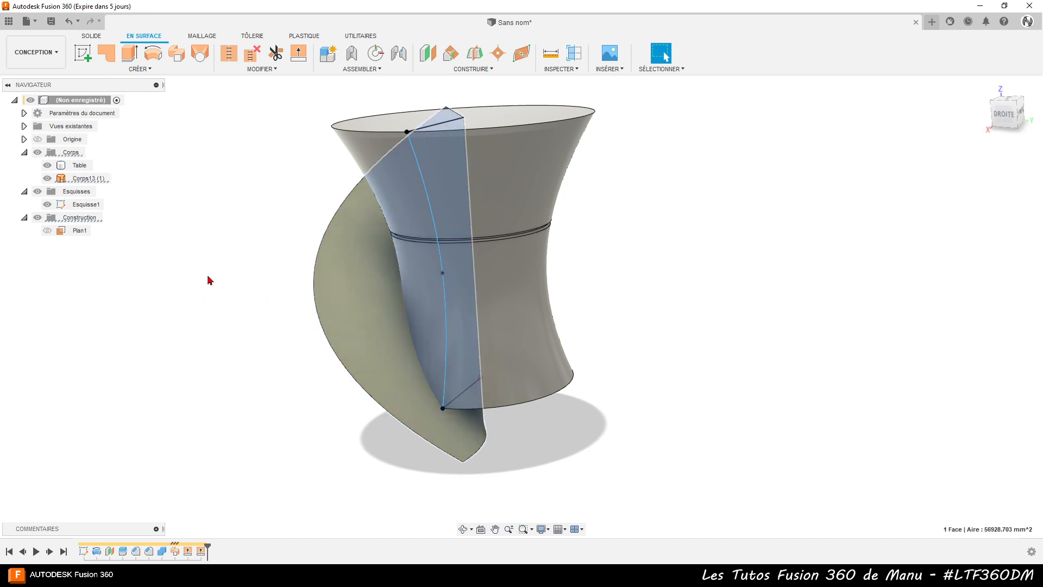
shift+middle_drag(226, 245, 292, 276)
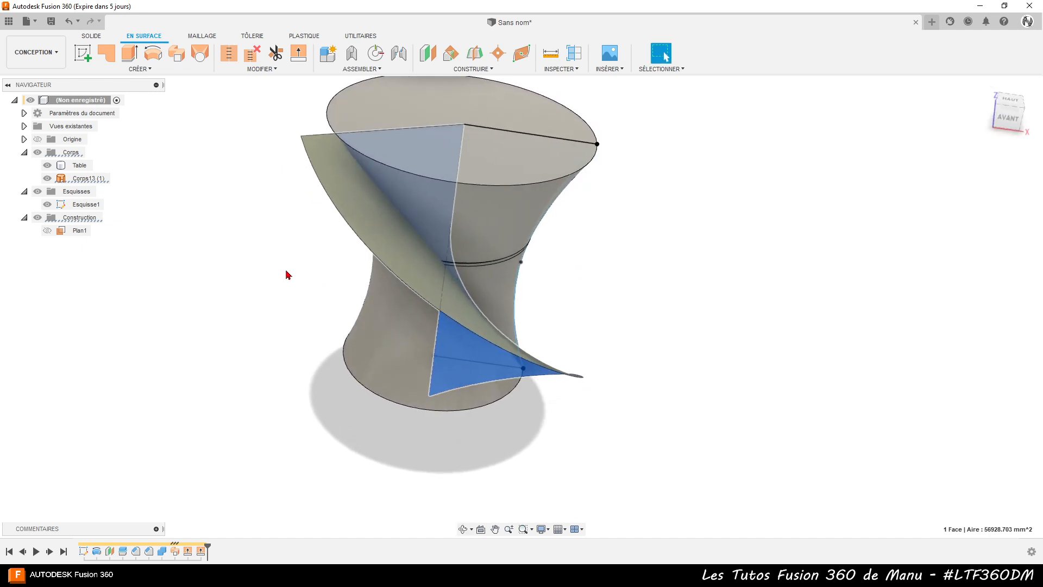
click(142, 69)
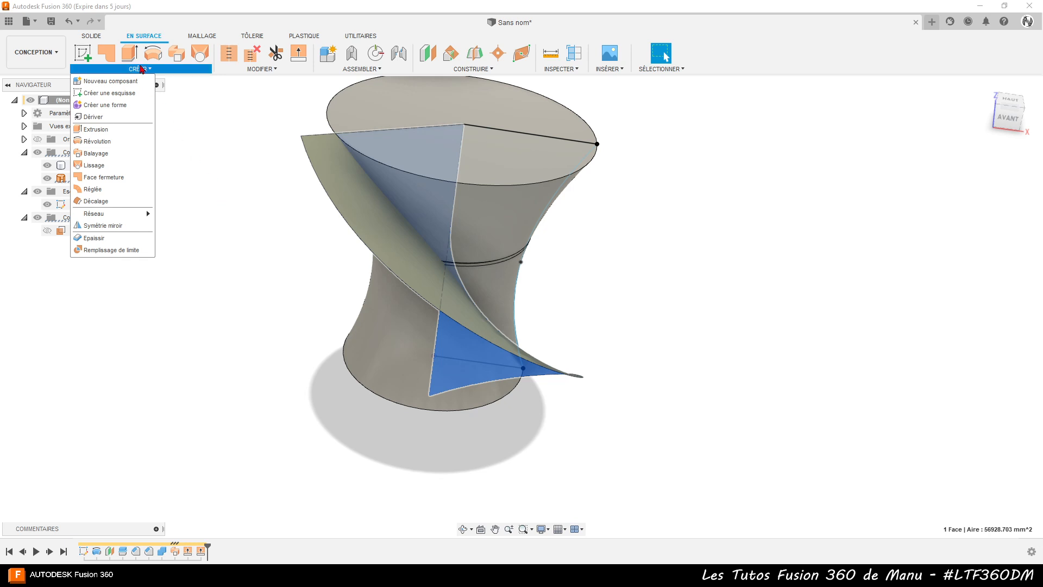
click(114, 243)
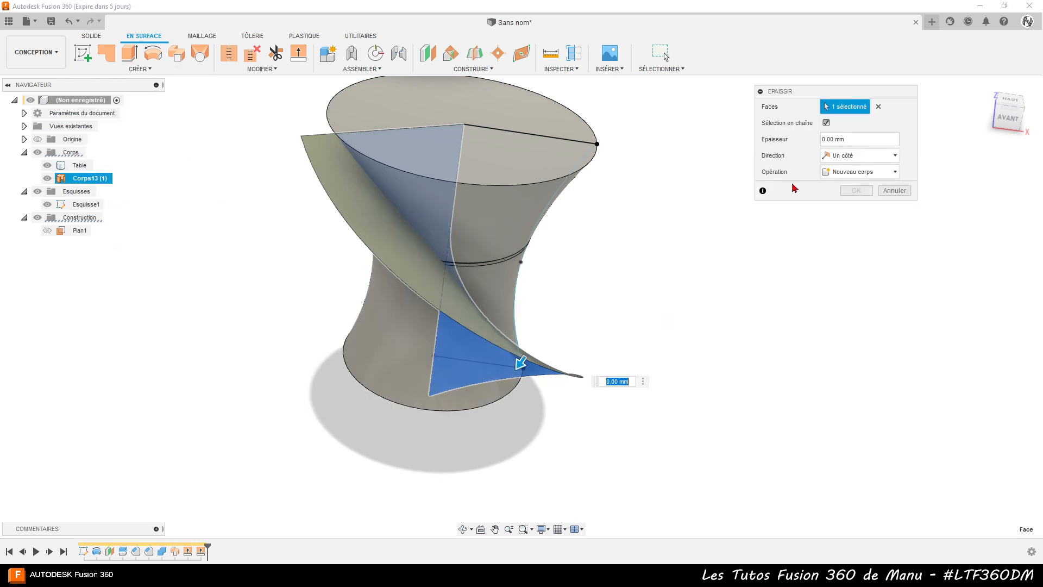
click(845, 155)
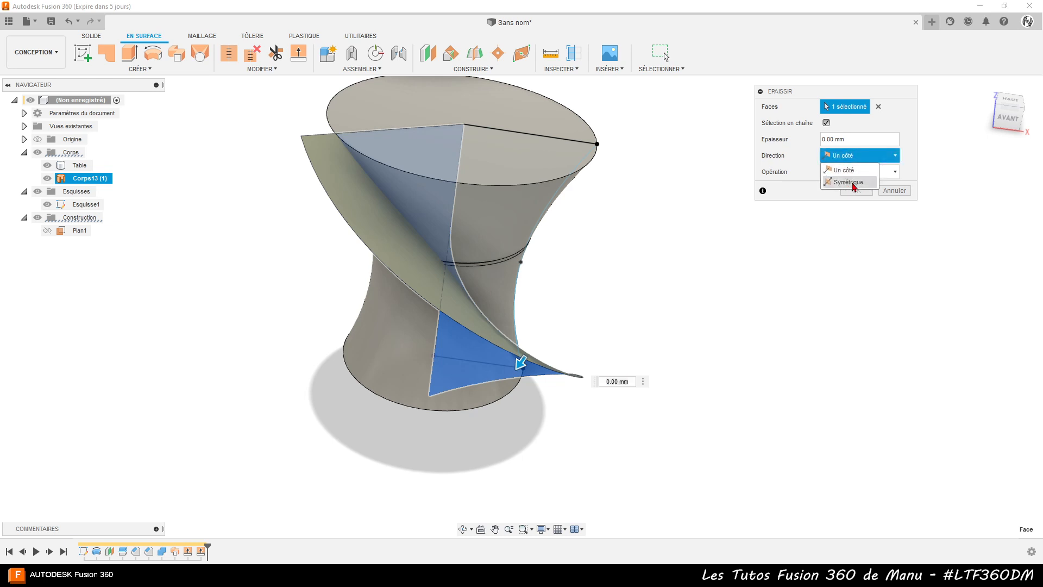
click(845, 181)
double_click(862, 137)
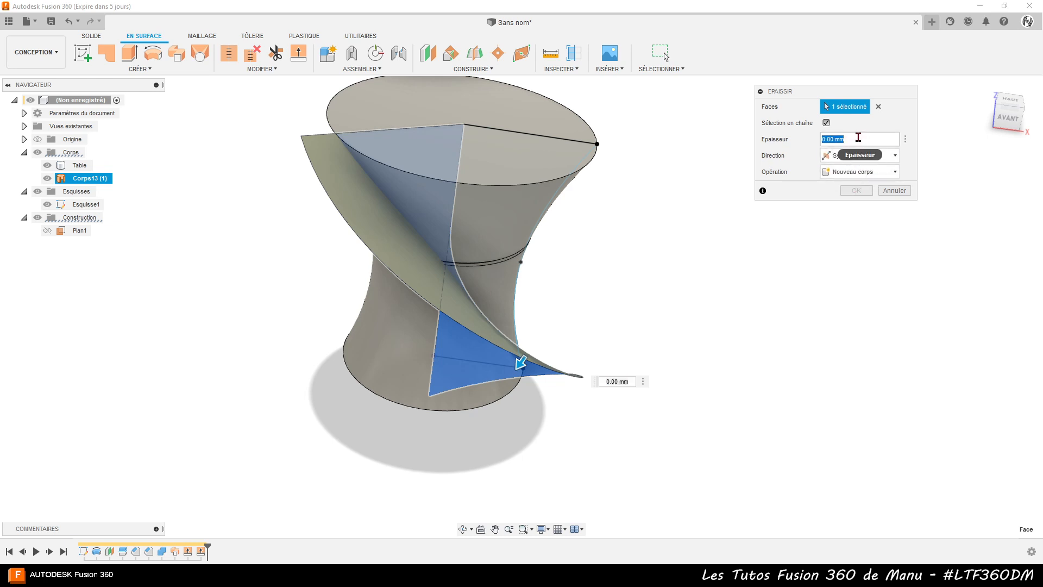
text(8)
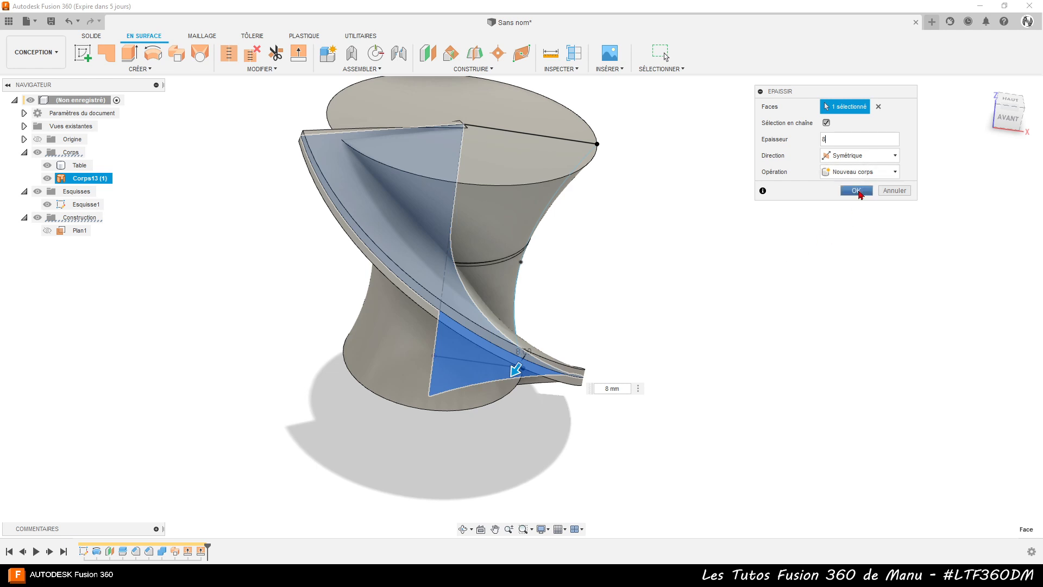
click(856, 190)
shift+middle_drag(747, 347, 629, 370)
key(Escape)
click(398, 231)
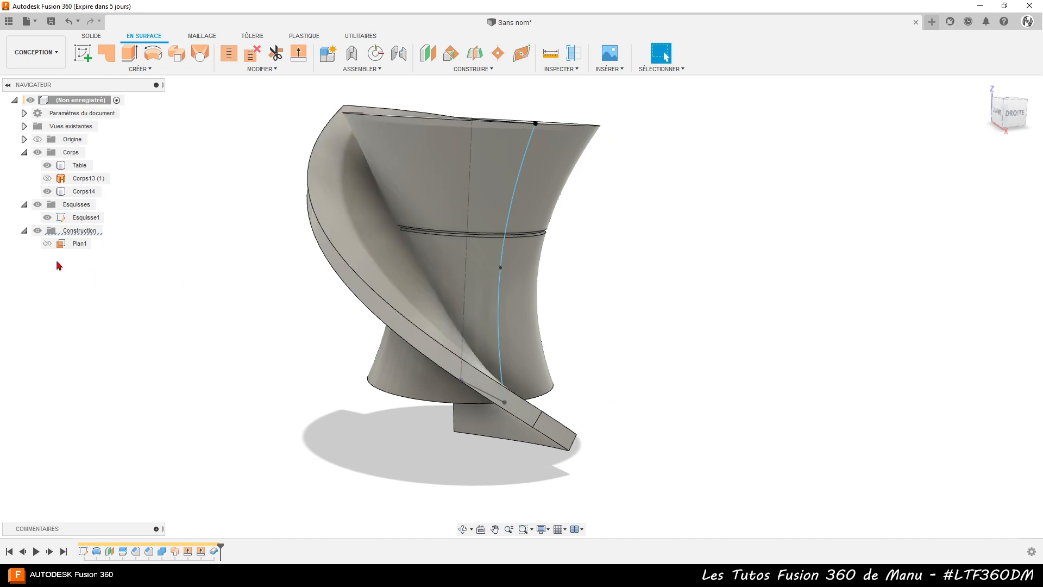
Show the construction plane Plan1 briefly to check its position, and hide it again.
click(48, 247)
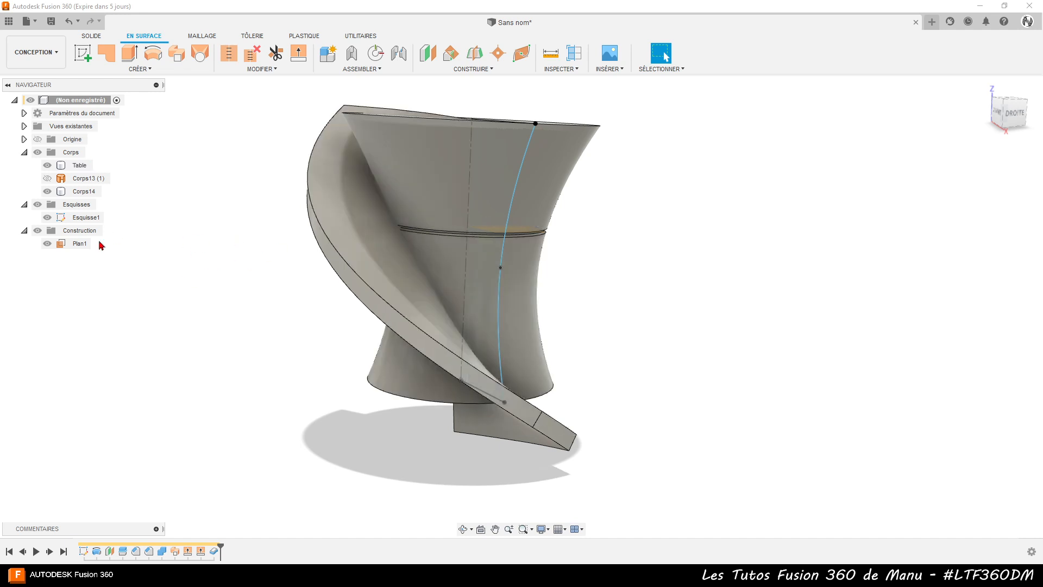
click(50, 245)
click(48, 244)
Create a construction plane offset 110 mm upward from the XY origin plane.
shift+middle_drag(291, 381, 290, 352)
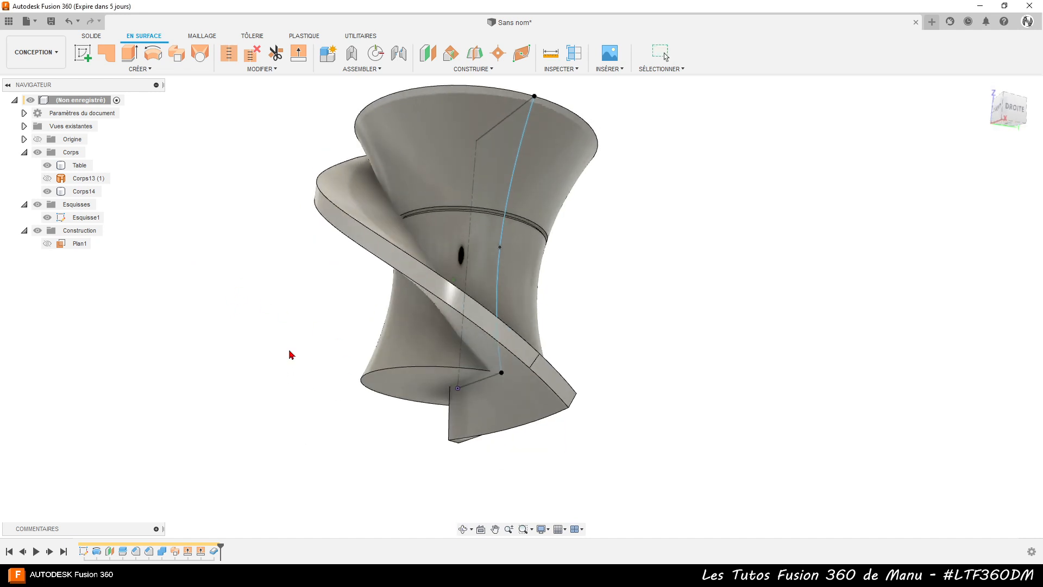
click(427, 53)
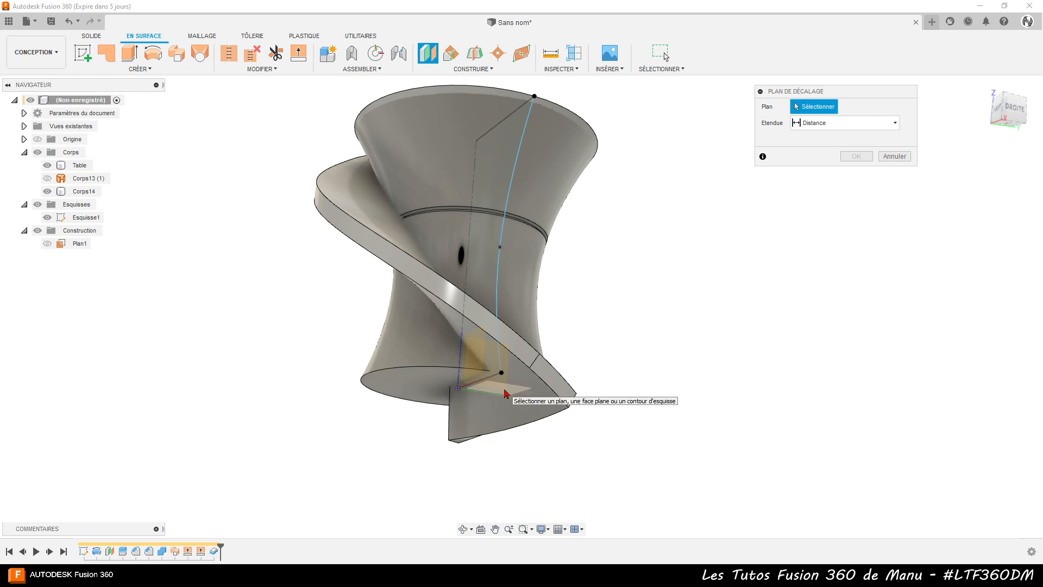
click(504, 392)
shift+middle_drag(634, 350, 598, 344)
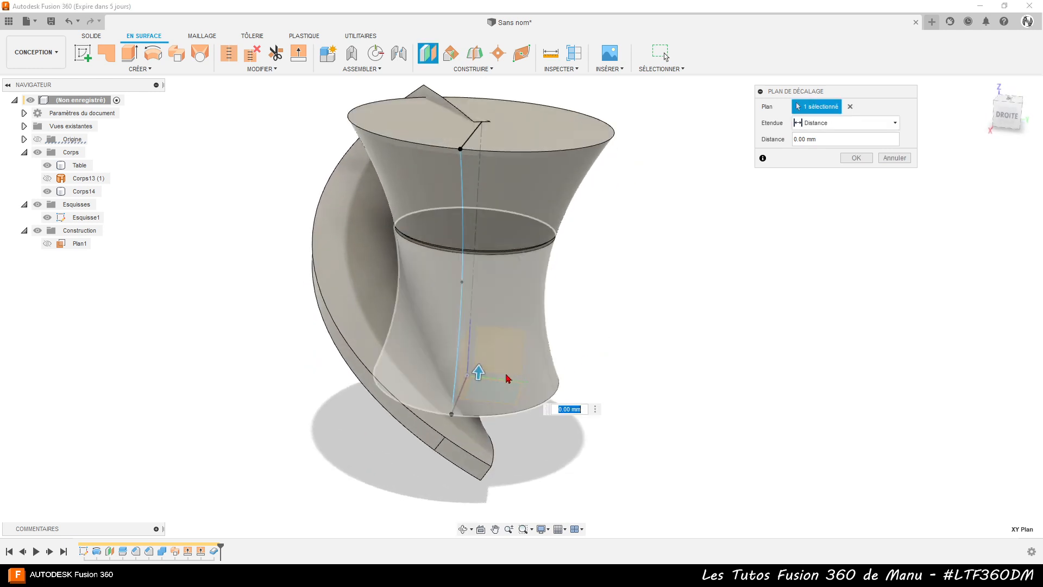
drag(479, 356, 487, 265)
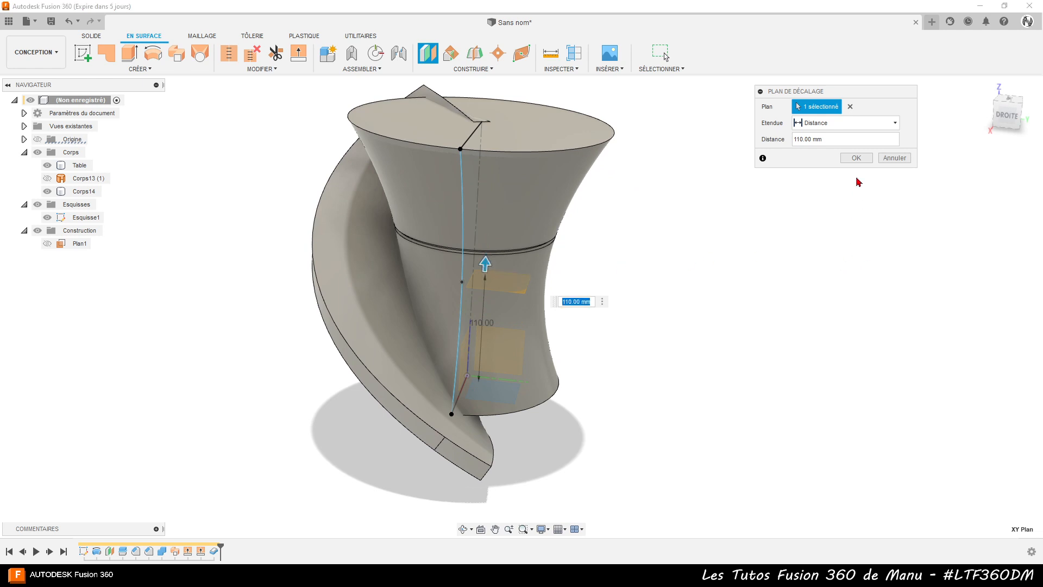
click(856, 158)
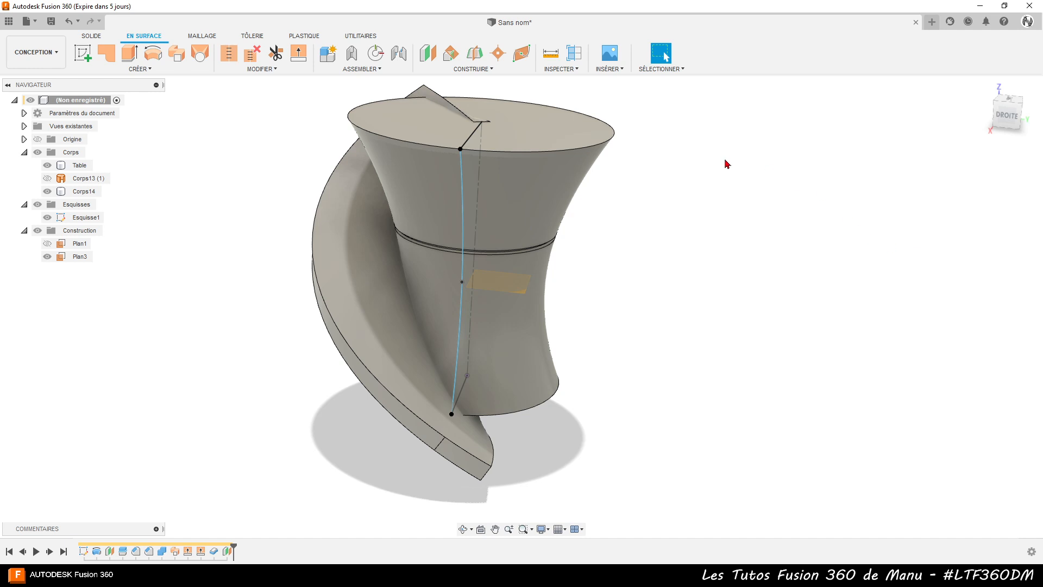
Split the thickened twisted body with the new offset plane Plan3 and remove the piece above the plane.
click(267, 70)
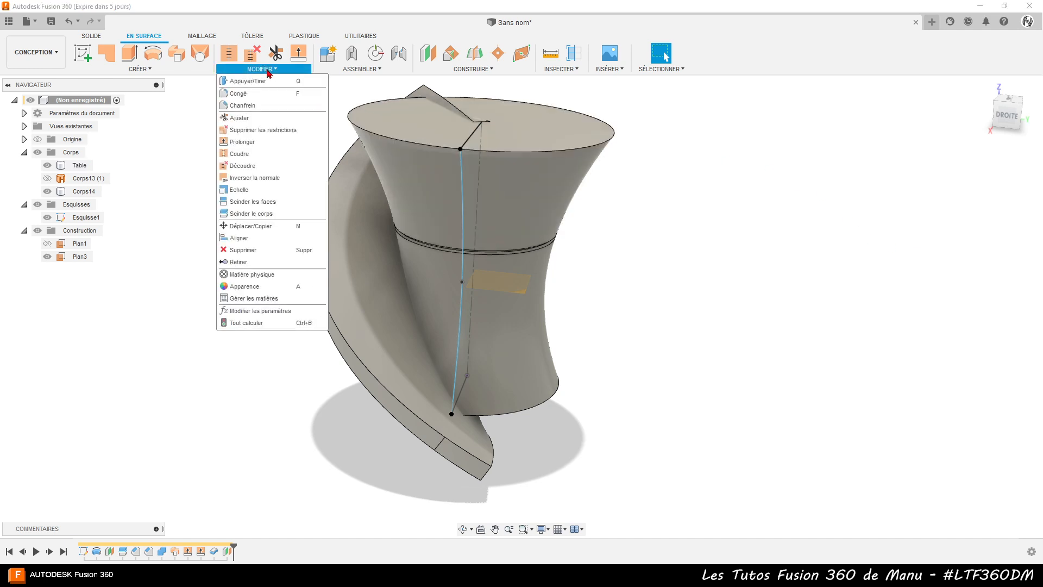
click(260, 217)
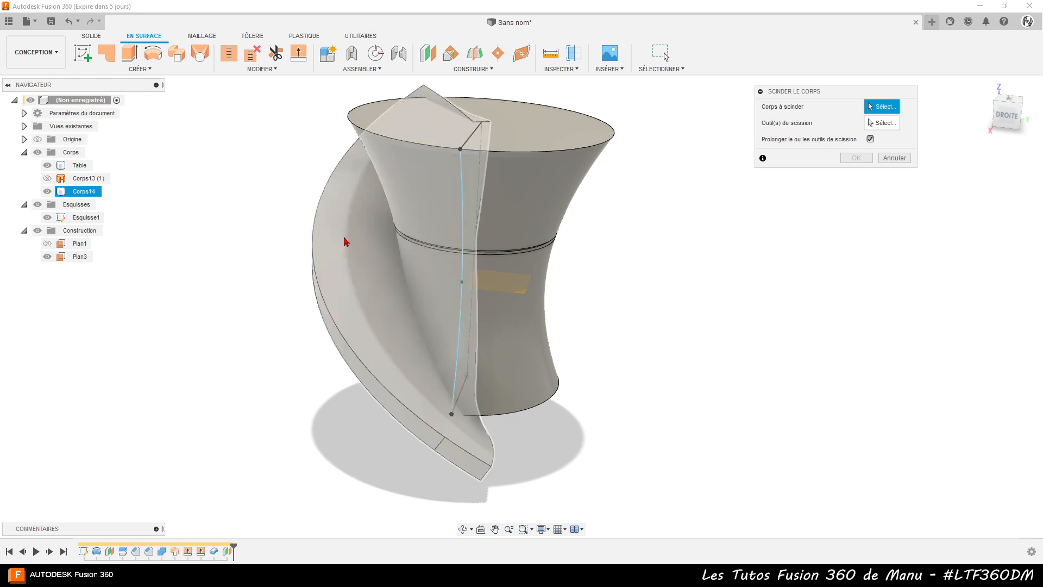
click(340, 263)
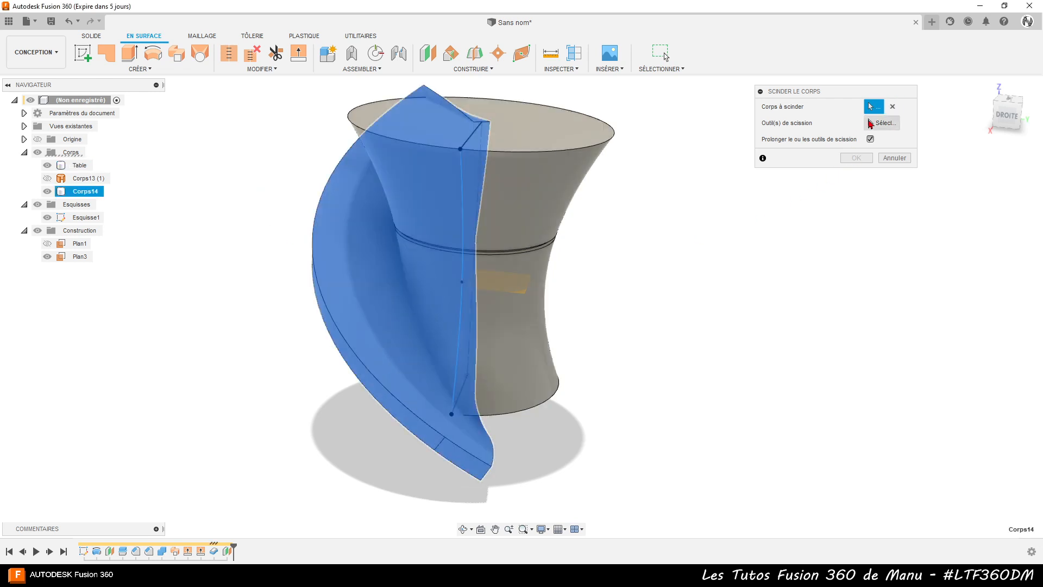
click(891, 124)
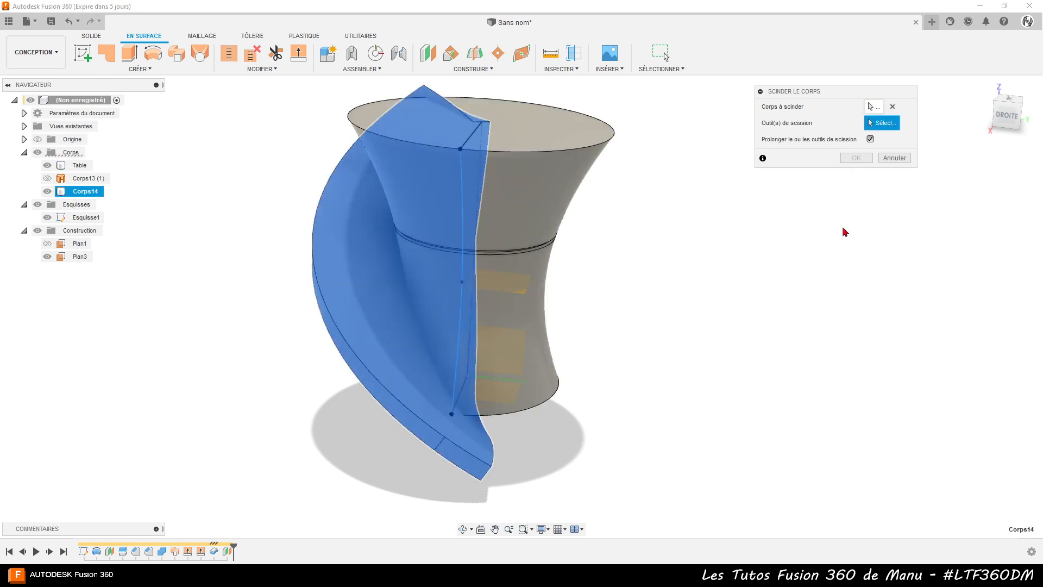
click(523, 297)
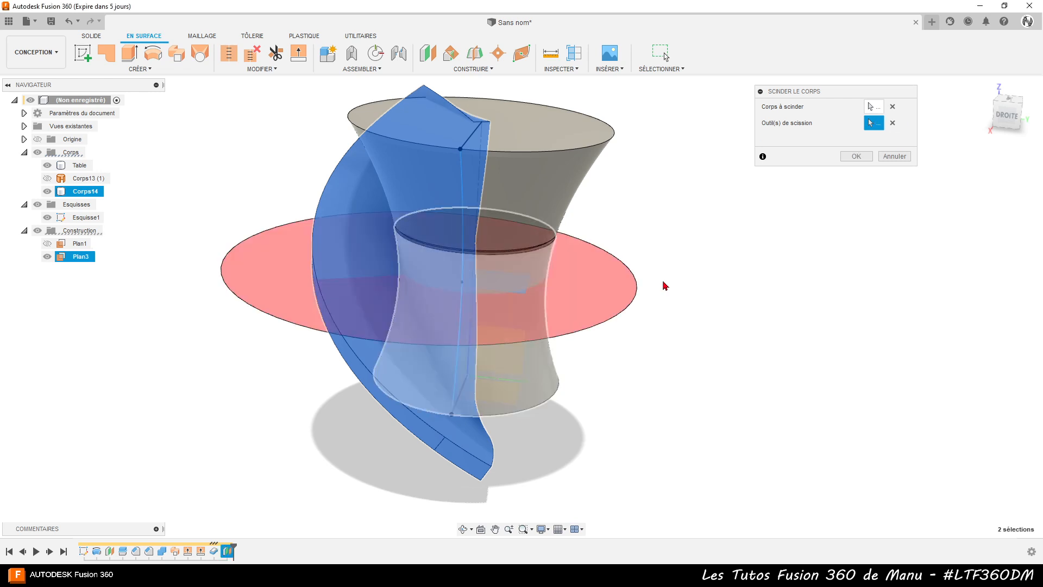
click(857, 156)
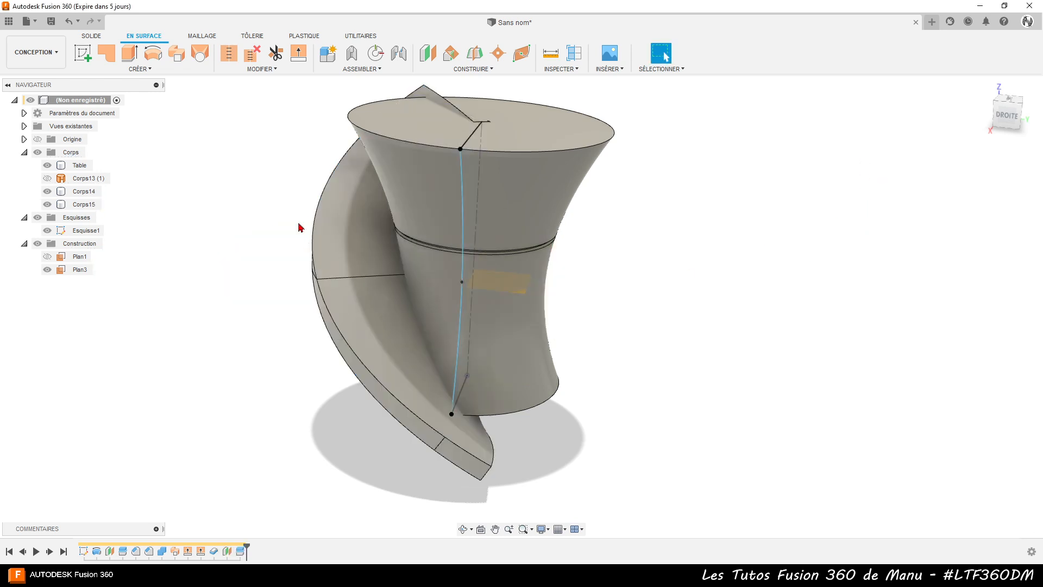
right_click(80, 209)
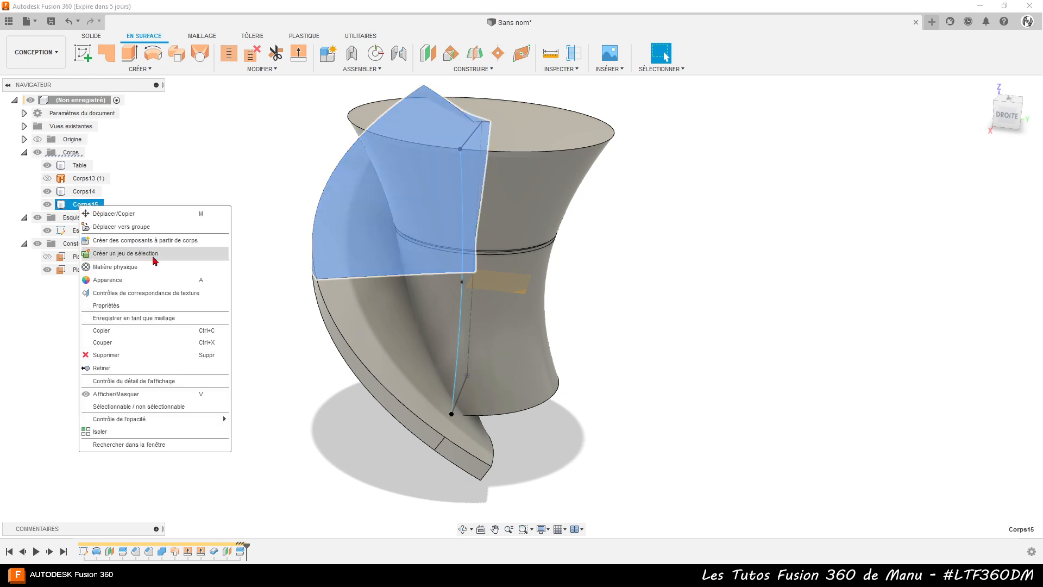
click(118, 356)
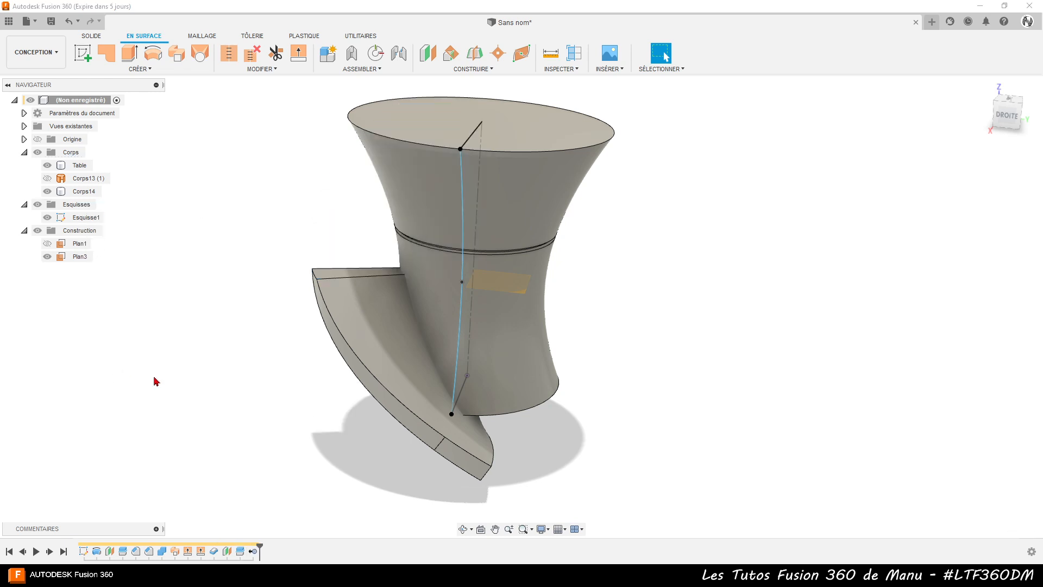
Split the remaining twisted body along the table's curved outer face, keeping the extension of the splitting tool on.
drag(208, 375, 214, 352)
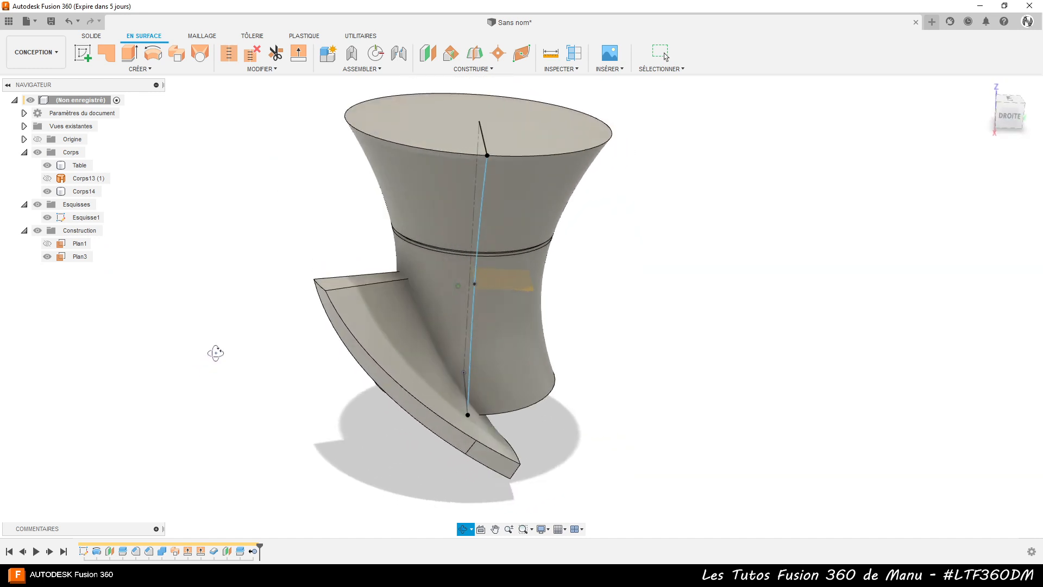
key(Escape)
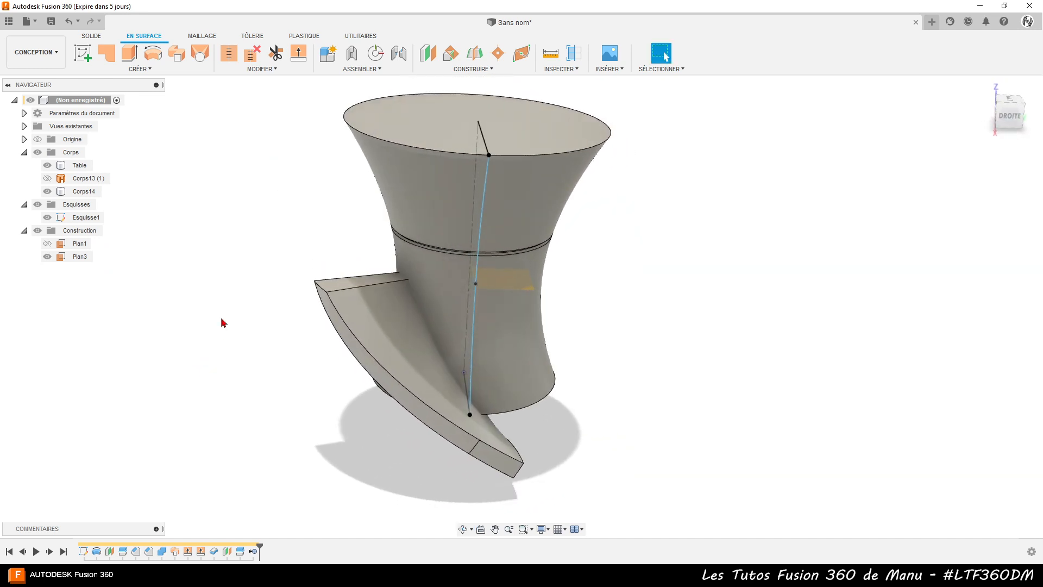
click(257, 71)
click(267, 219)
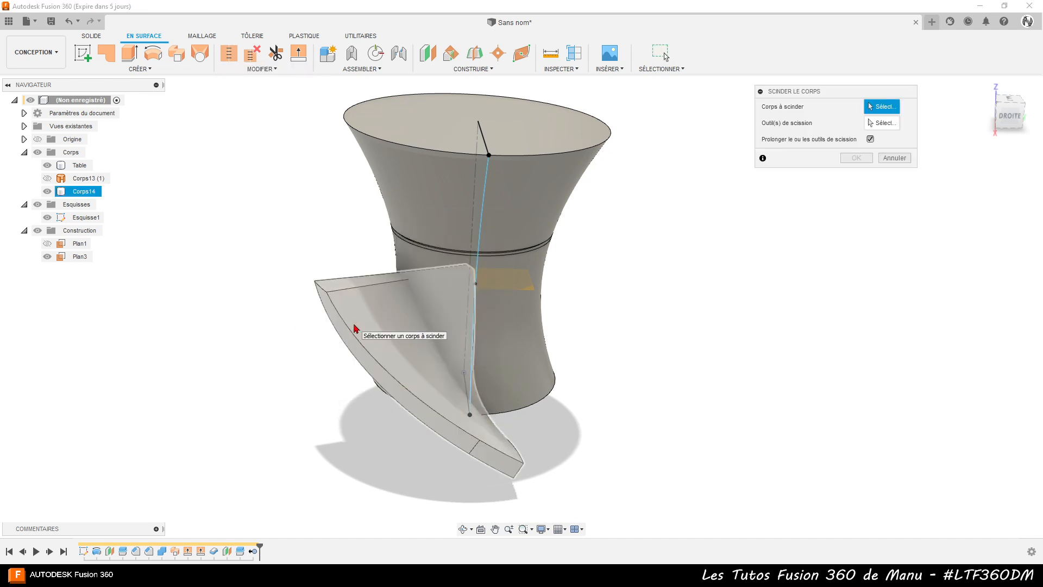
click(343, 355)
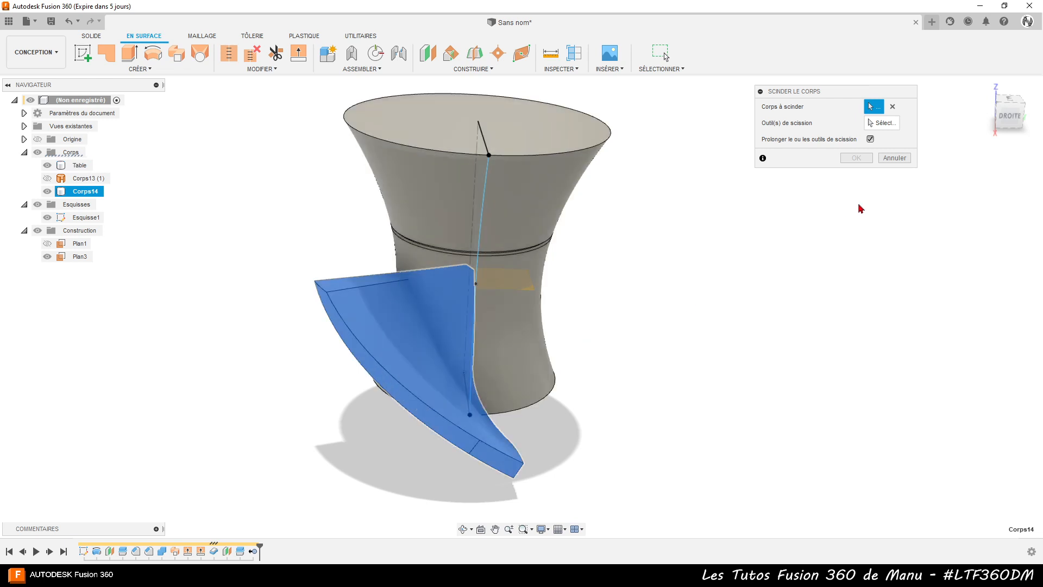
click(891, 124)
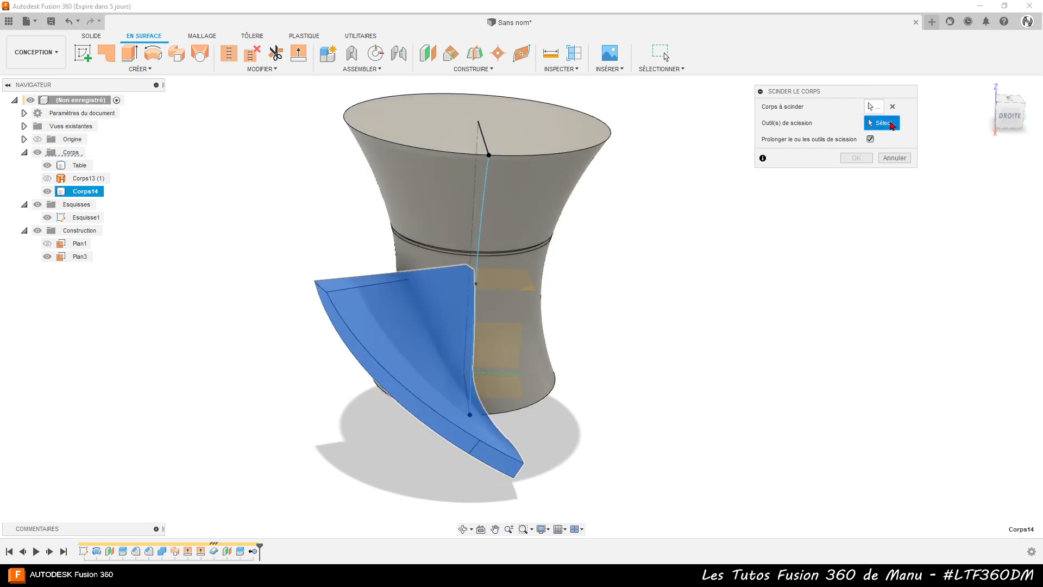
click(507, 326)
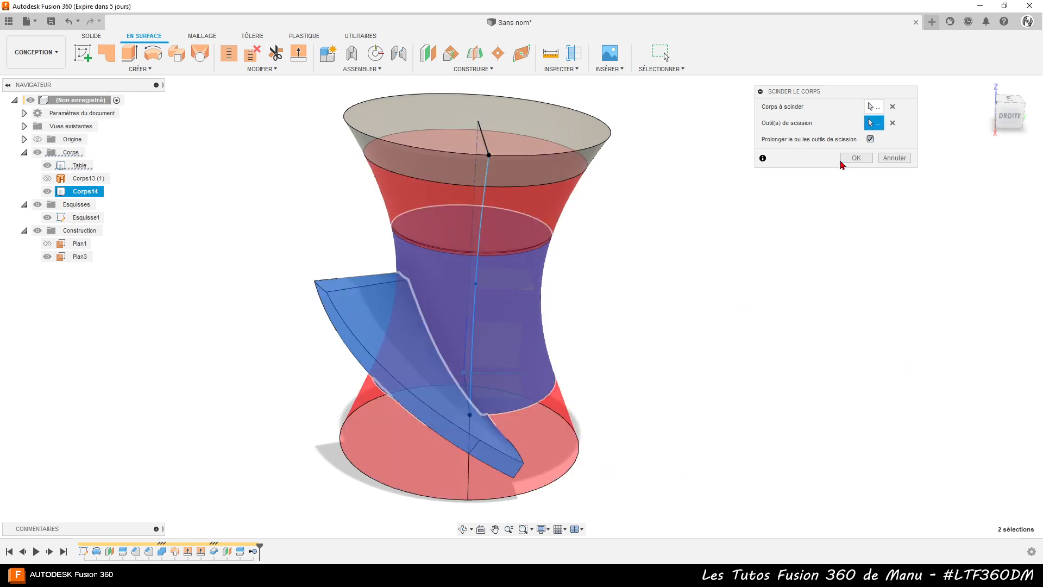
click(864, 162)
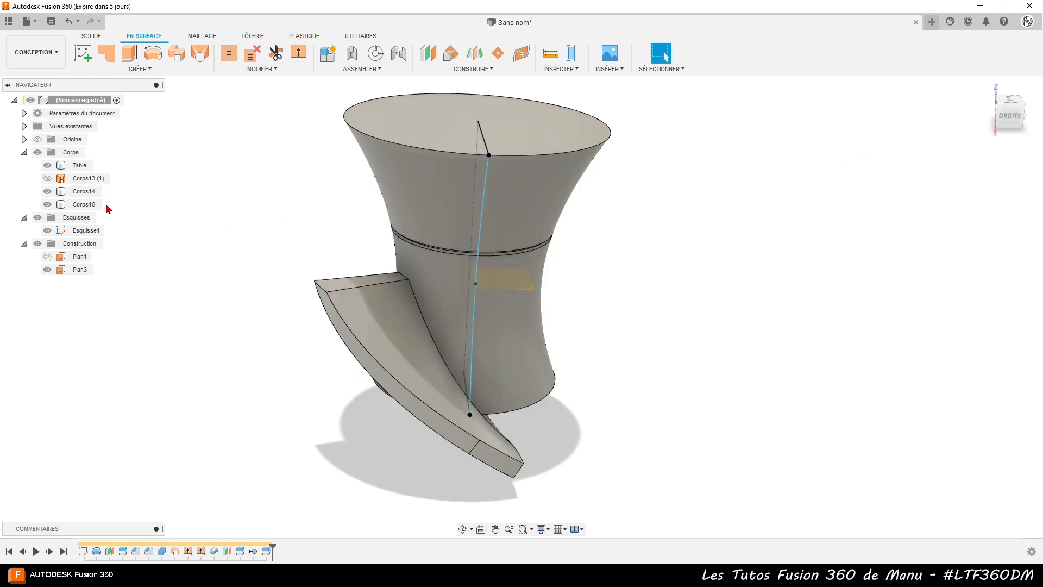
Remove Corps14, the inner piece of the twisted body that lies inside the table.
click(76, 195)
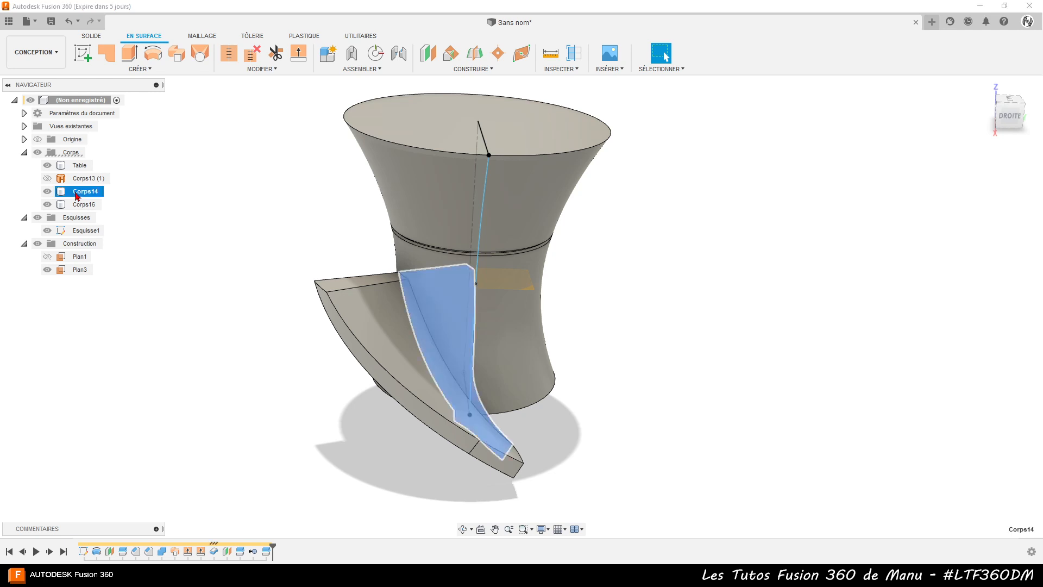
right_click(77, 196)
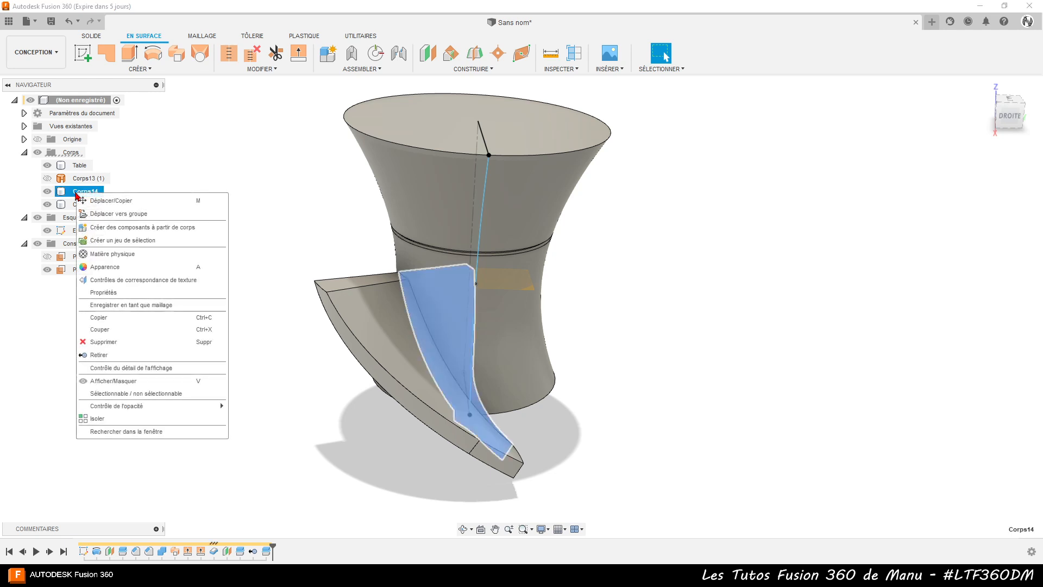
click(137, 356)
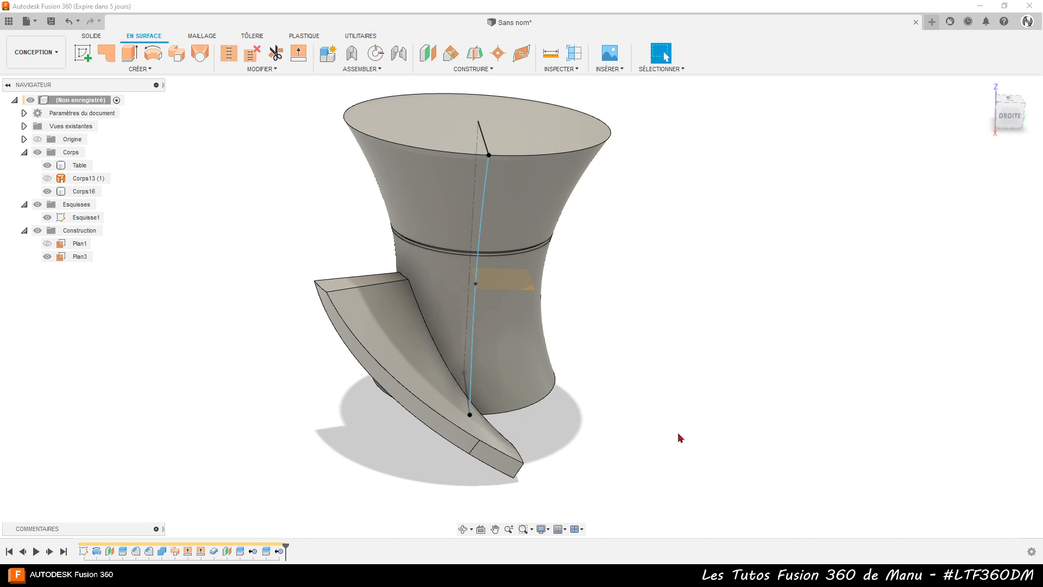
Offset the table's lower curved outer face by 10 mm as a new surface body.
click(439, 307)
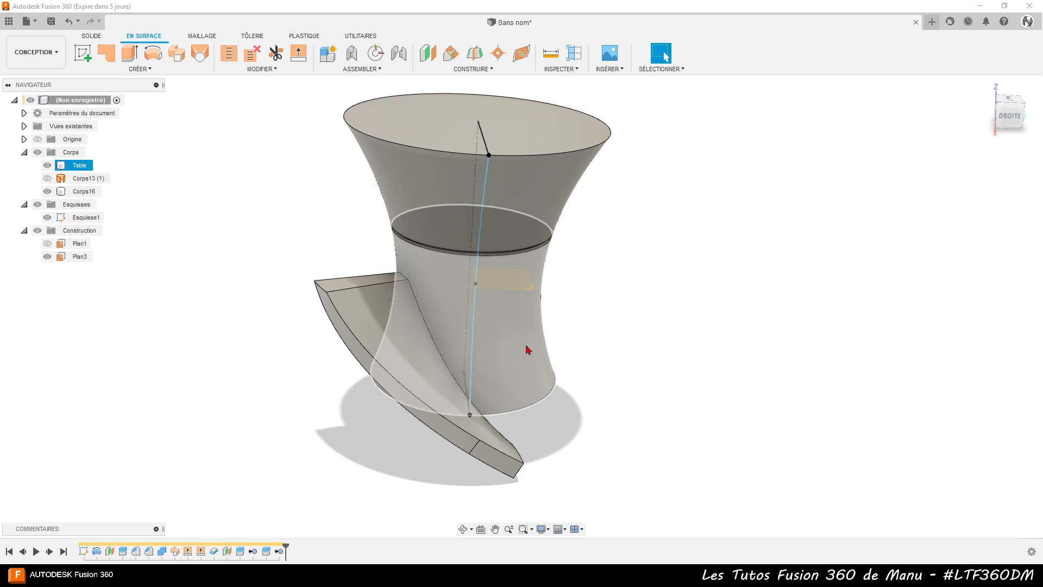
click(556, 350)
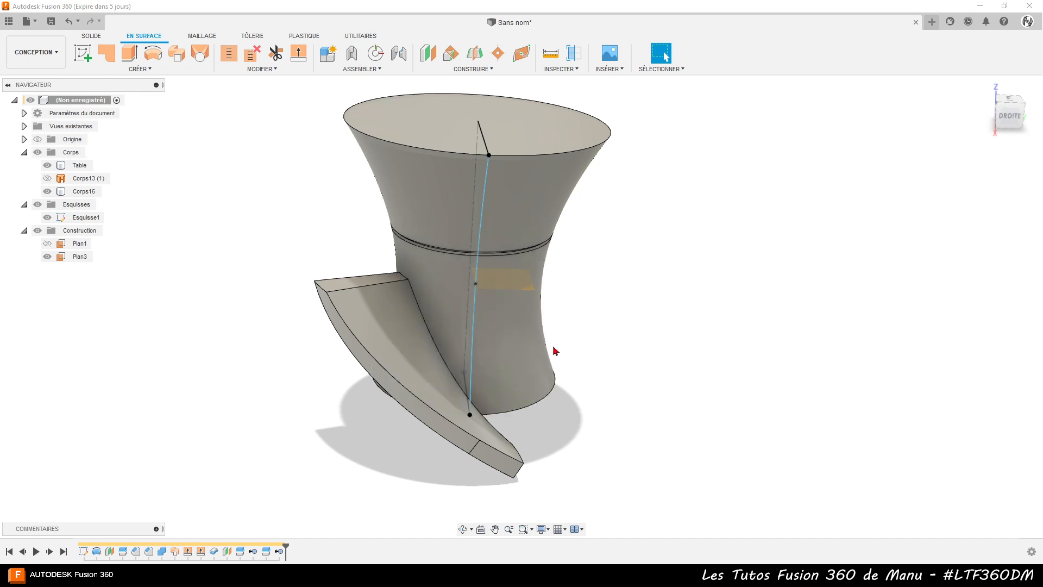
click(147, 70)
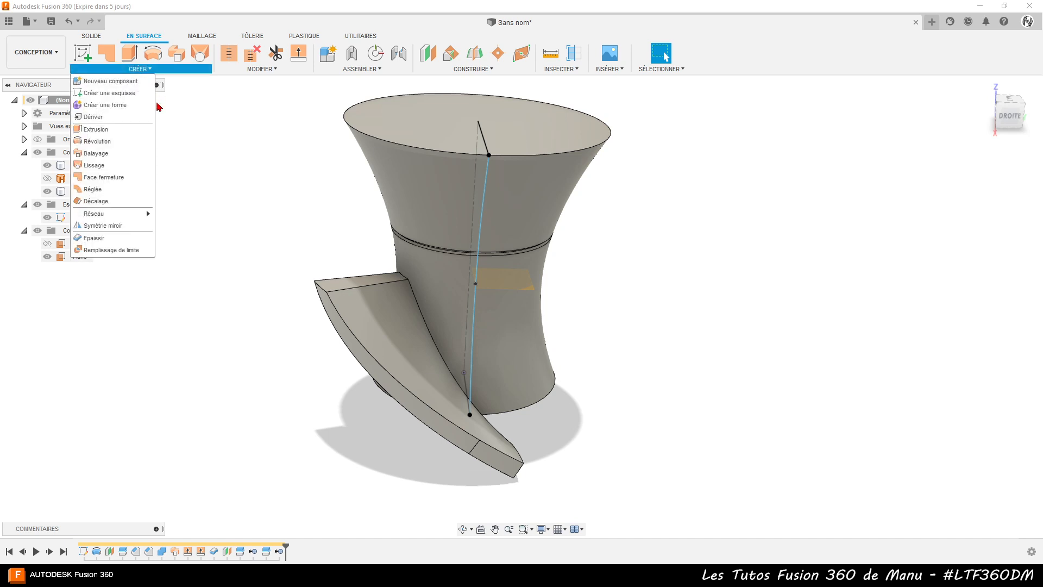
click(126, 205)
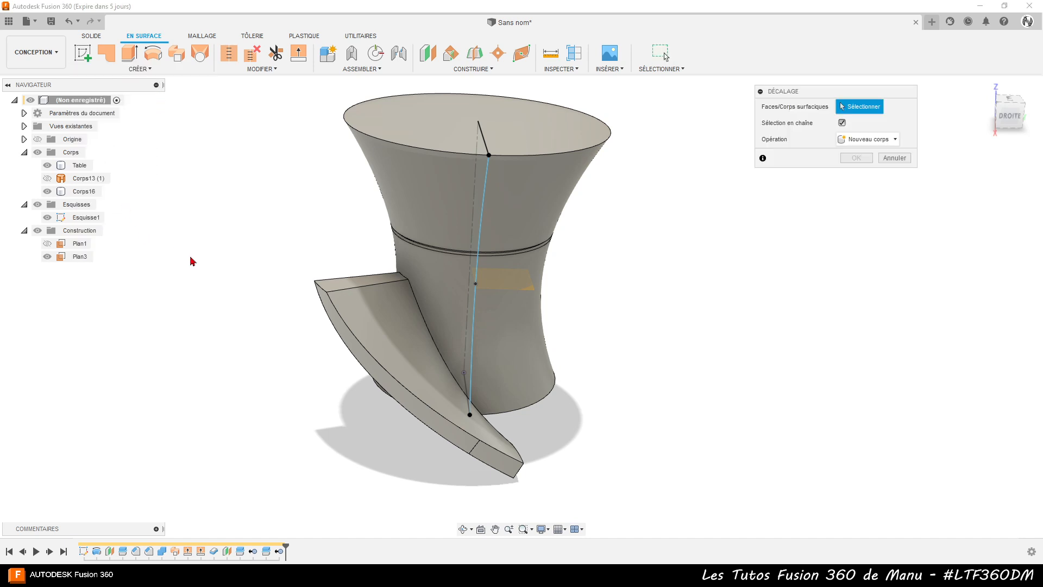
click(515, 355)
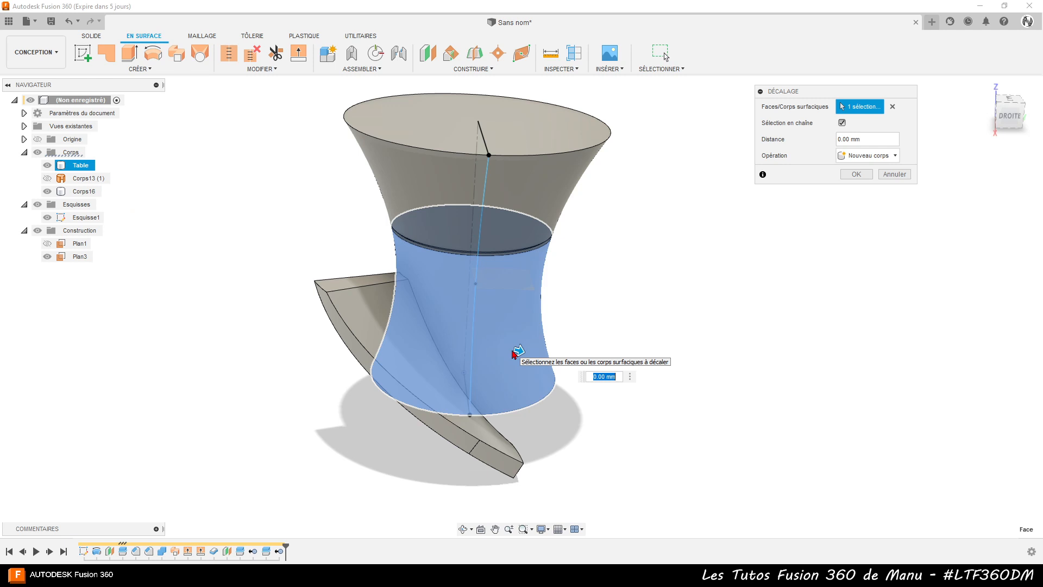
text(10)
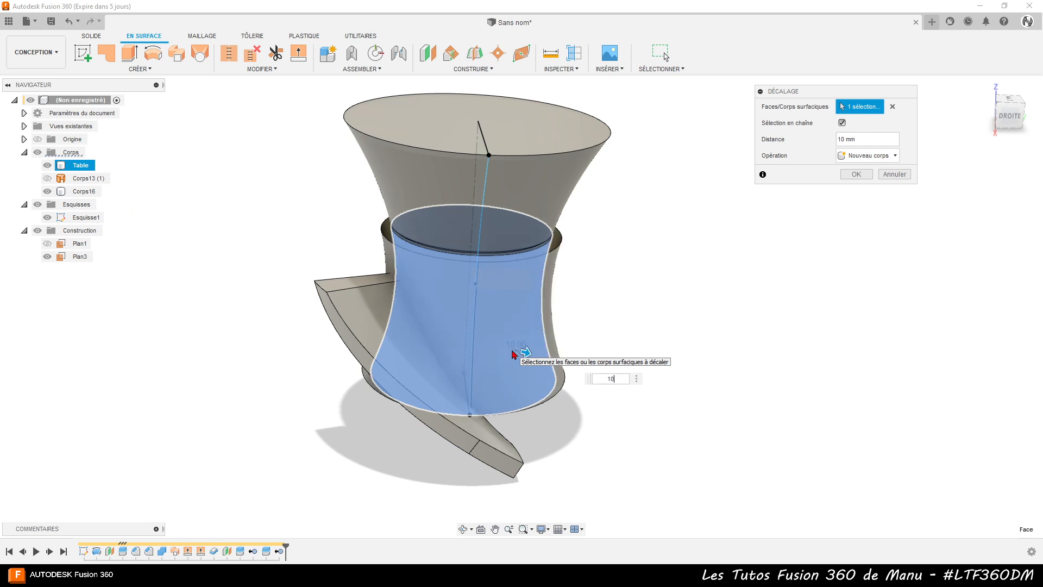
key(Return)
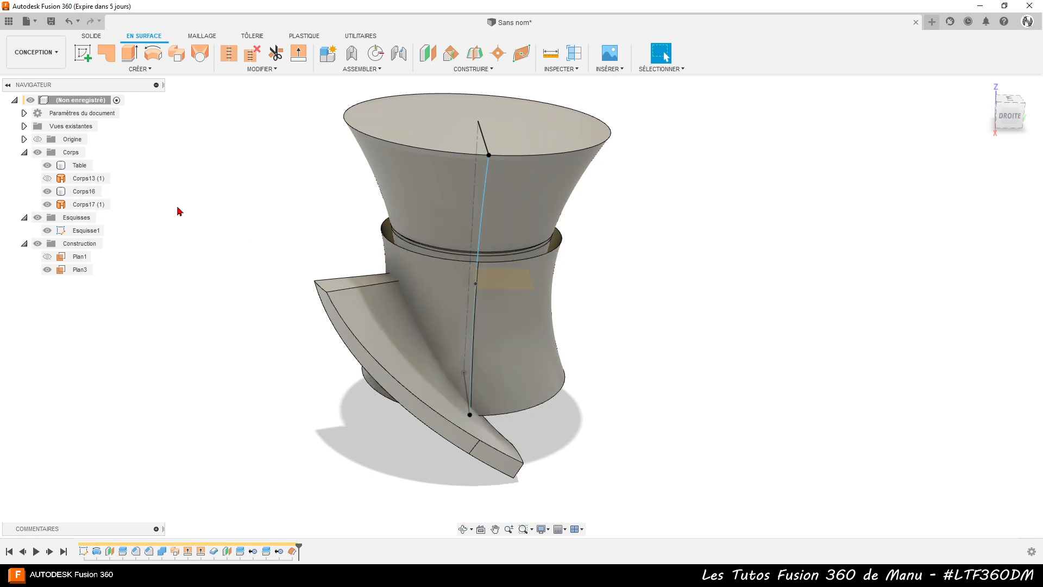
Split the twisted body Corps16 with the offset surface, keeping the extension of the splitting tool on.
click(262, 69)
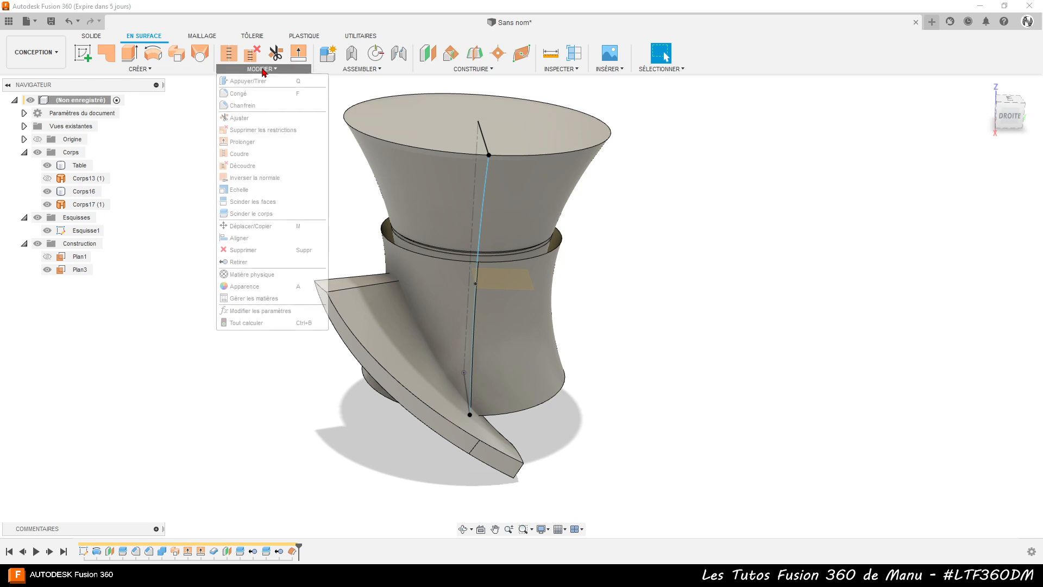
click(262, 218)
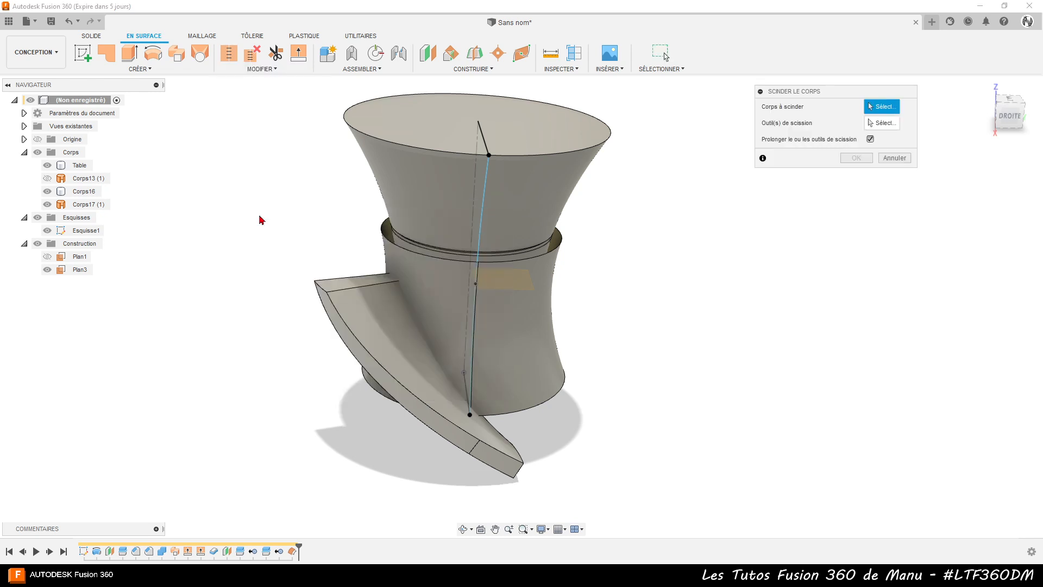
click(351, 316)
click(880, 122)
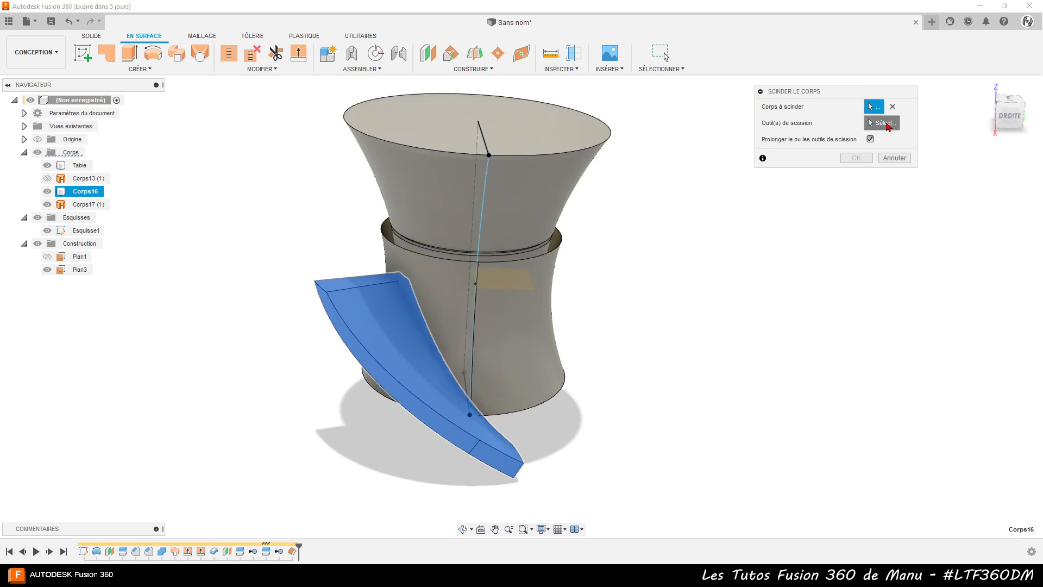
click(550, 330)
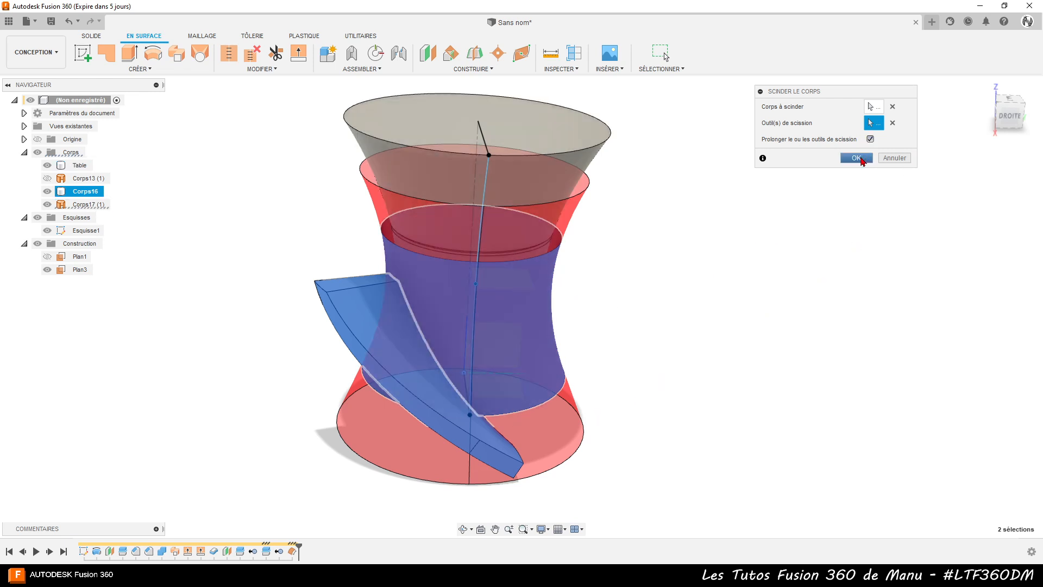
click(862, 161)
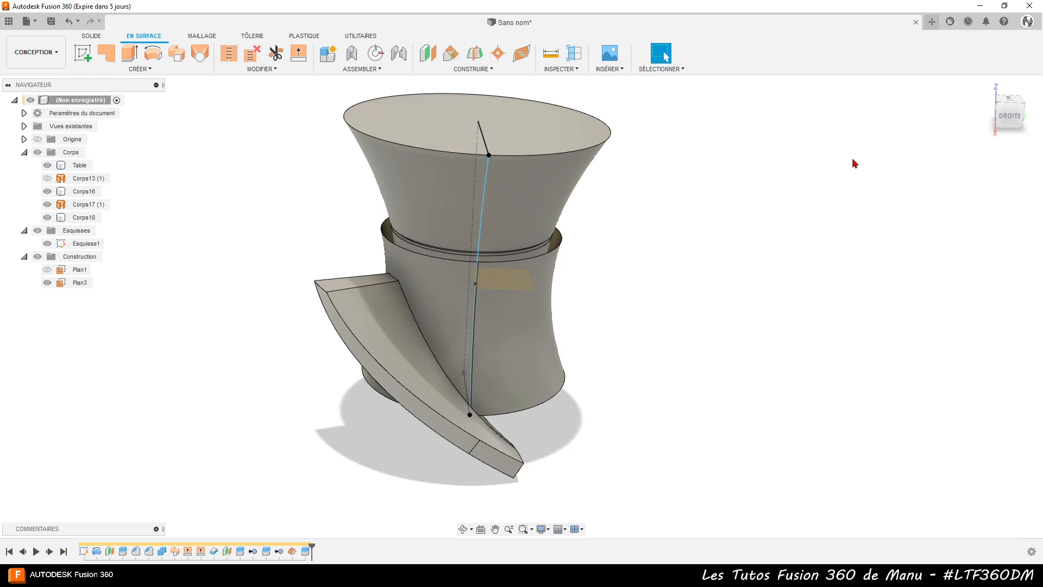
Remove the outer piece of the twisted body beyond the offset surface, and remove the offset surface itself.
click(396, 332)
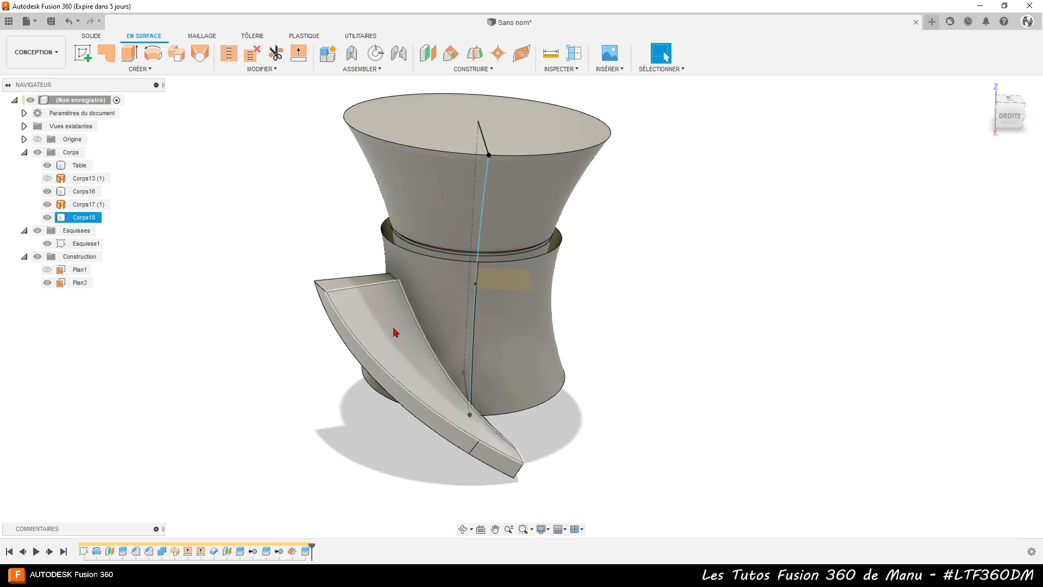
click(83, 218)
right_click(85, 219)
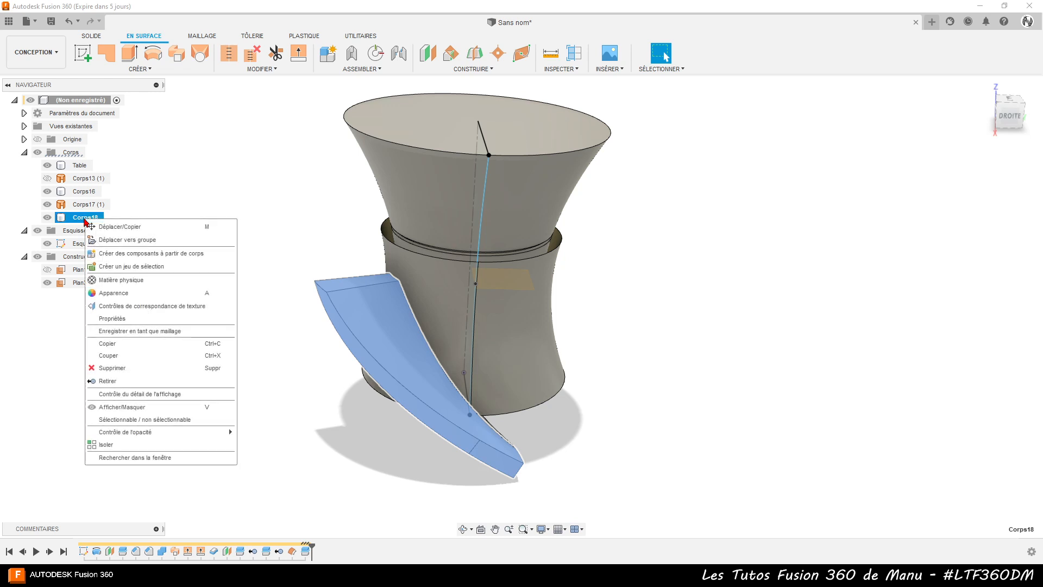
click(184, 381)
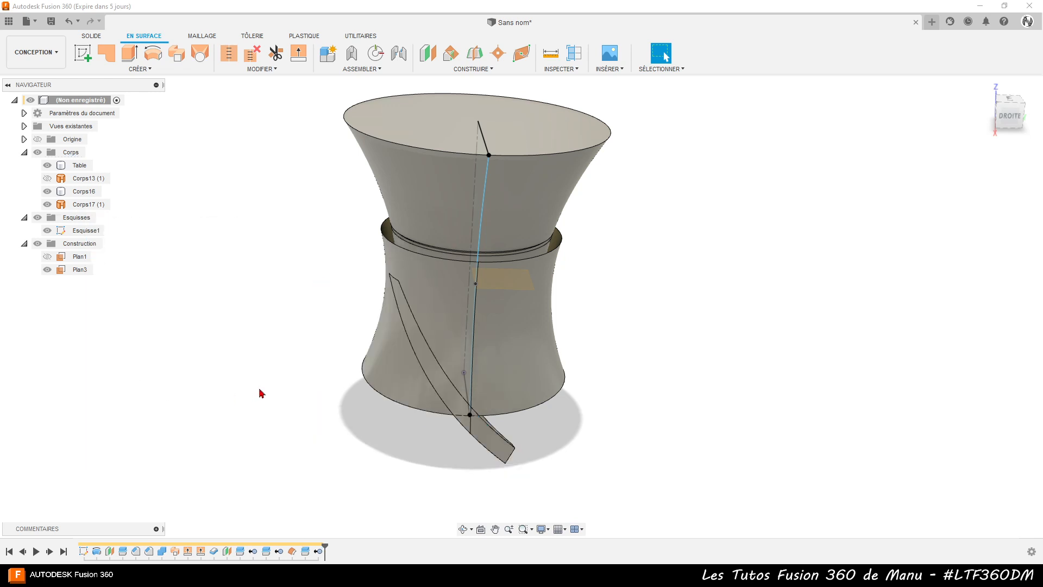
click(80, 205)
right_click(79, 205)
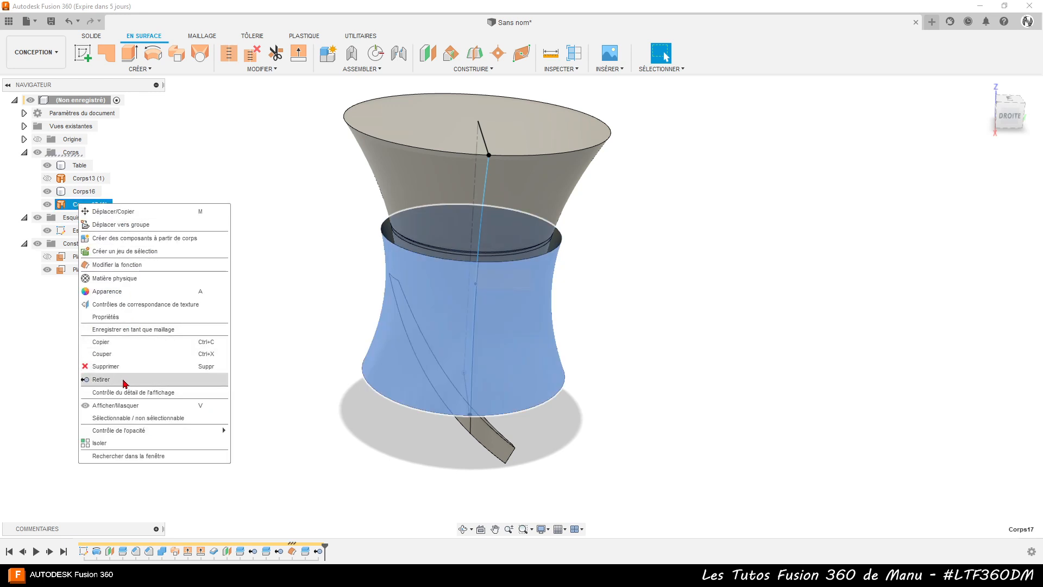
click(101, 379)
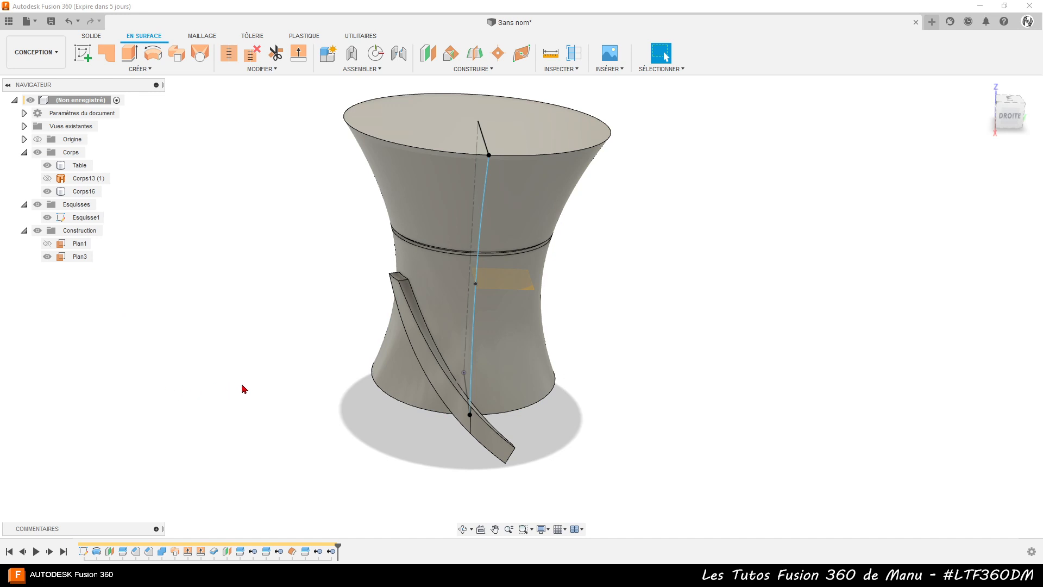
Split the remaining twisted strip with the table's flat bottom face, keeping the extension of the splitting tool on.
shift+middle_drag(242, 389, 263, 301)
click(433, 342)
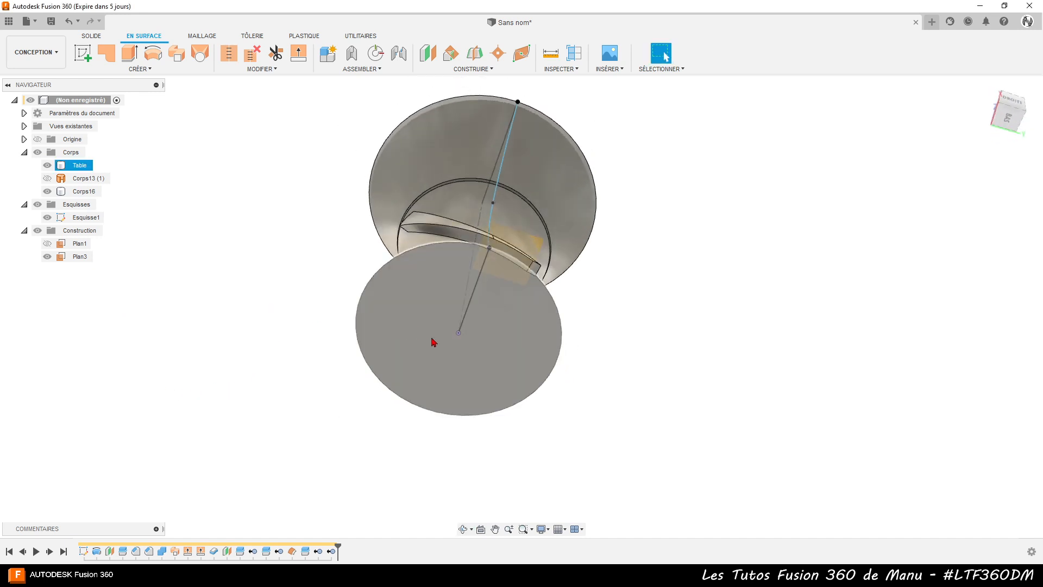
shift+middle_drag(433, 342, 431, 279)
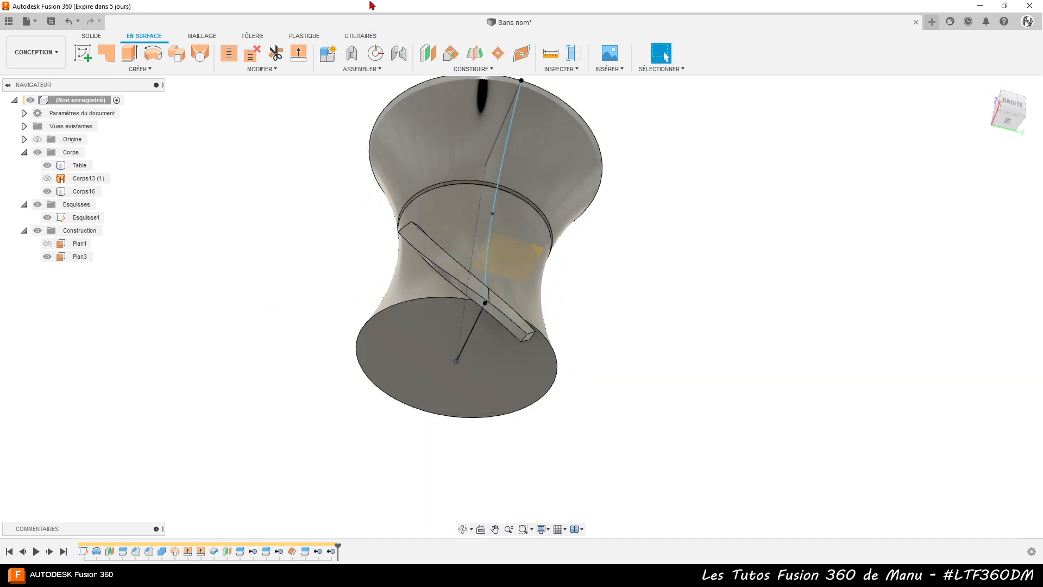
click(258, 69)
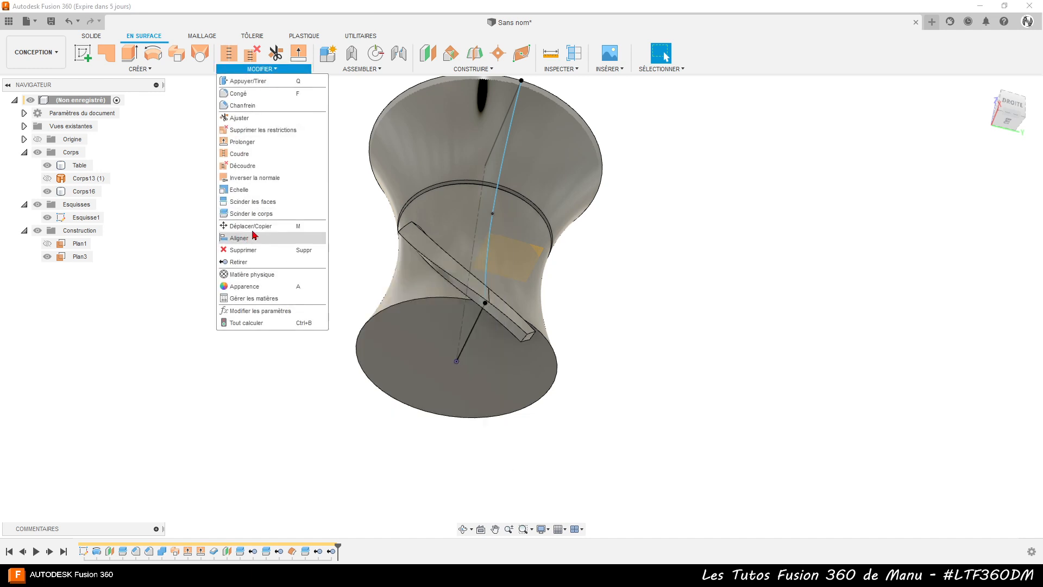
click(232, 215)
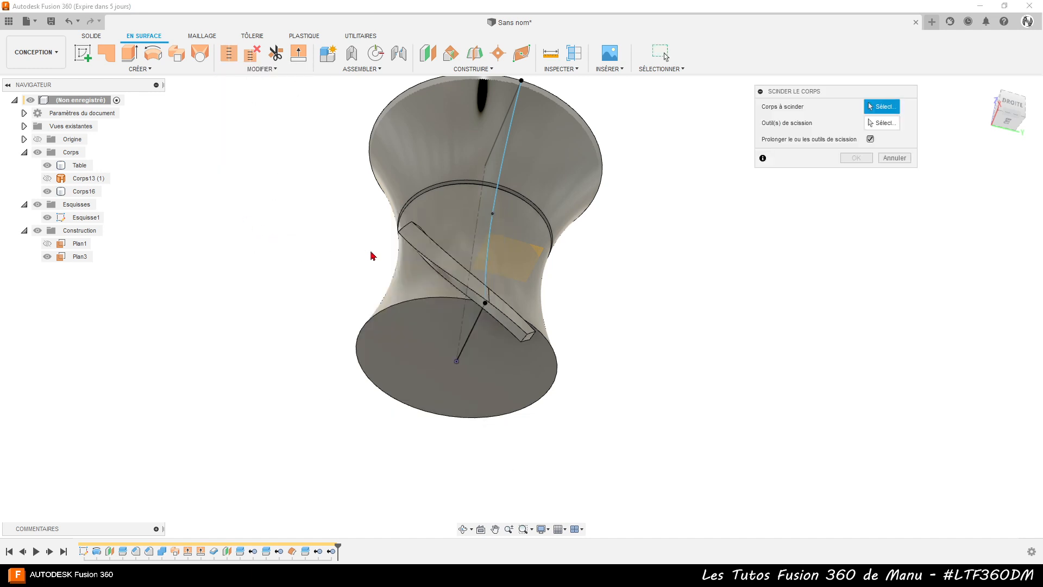
click(433, 249)
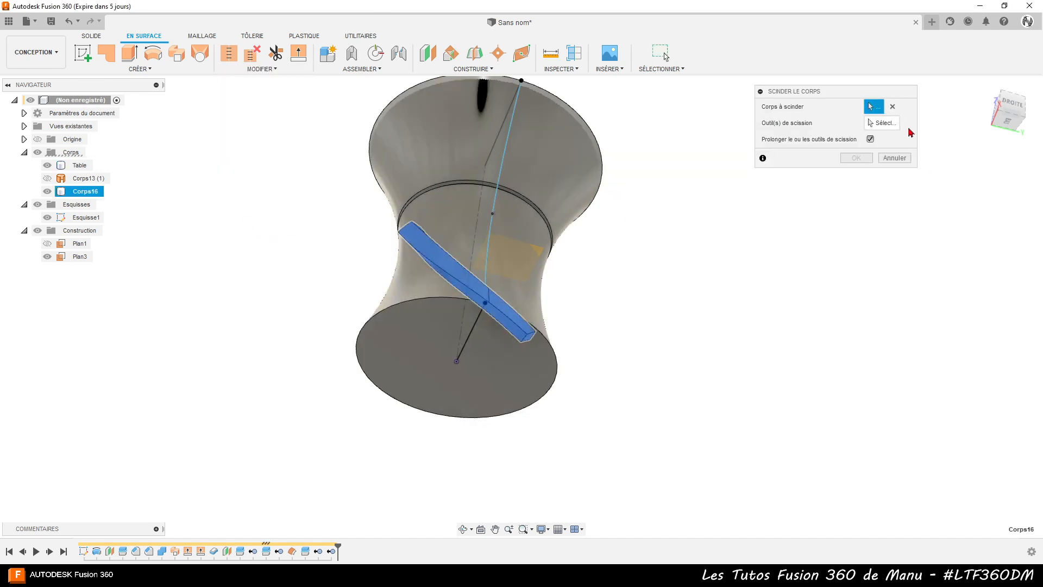
click(874, 123)
click(423, 342)
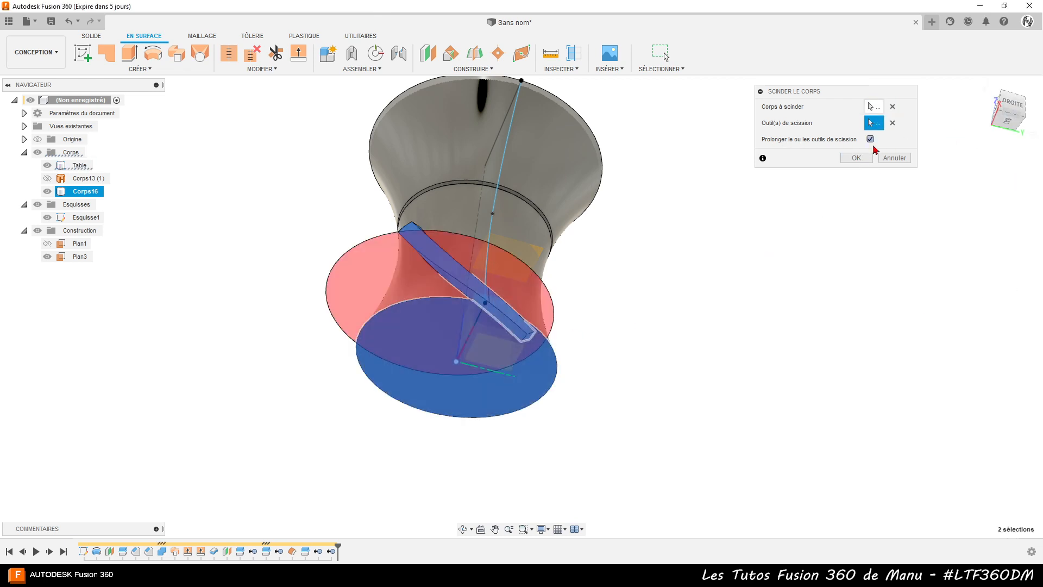
click(861, 158)
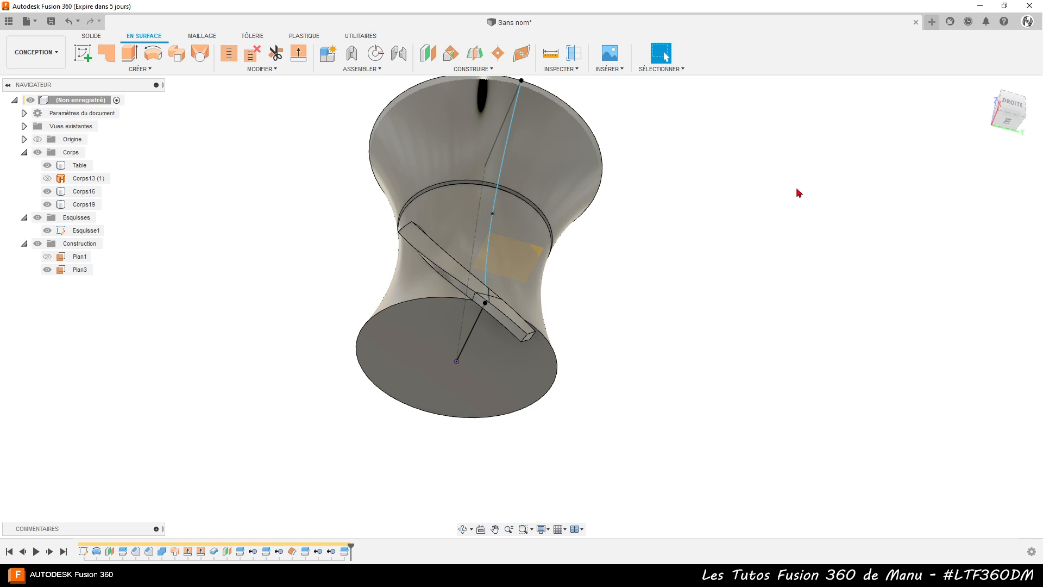
Remove the piece of the twisted strip that protrudes below the table's base.
click(83, 208)
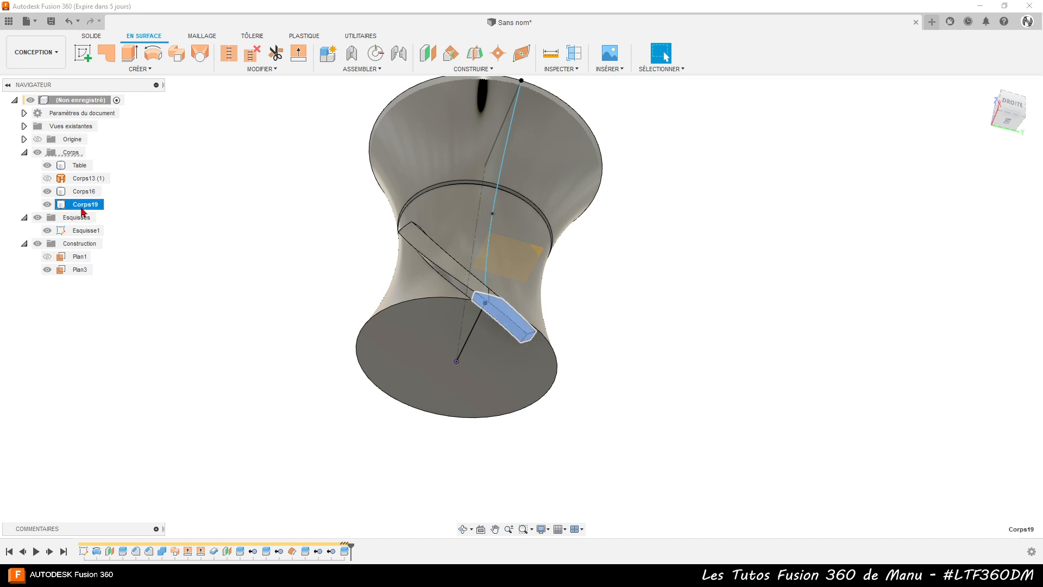
right_click(82, 212)
click(117, 375)
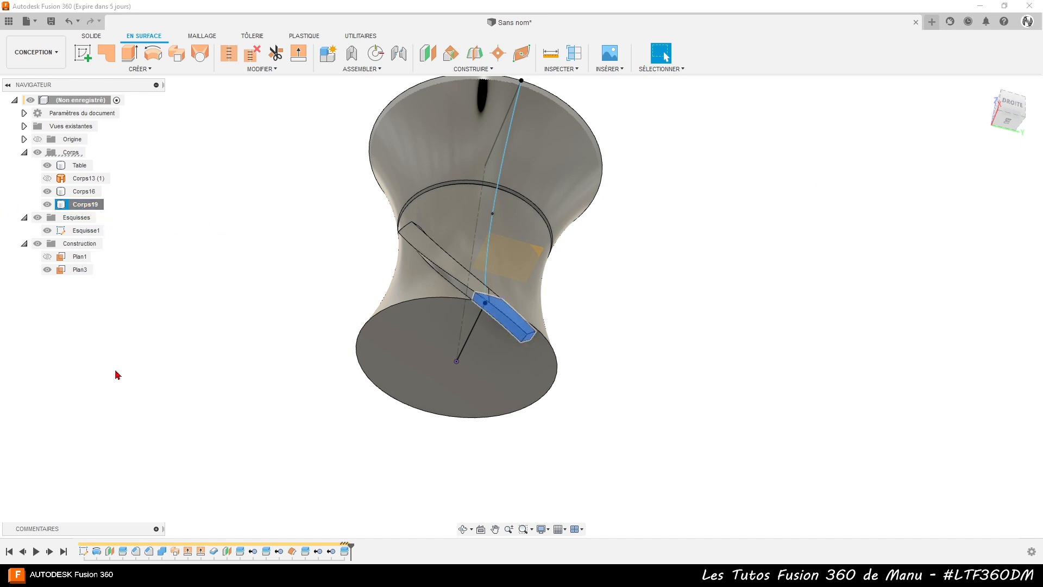
Hide the construction plane Plan3 and the sketch Esquisse1.
shift+middle_drag(256, 247, 282, 303)
click(54, 257)
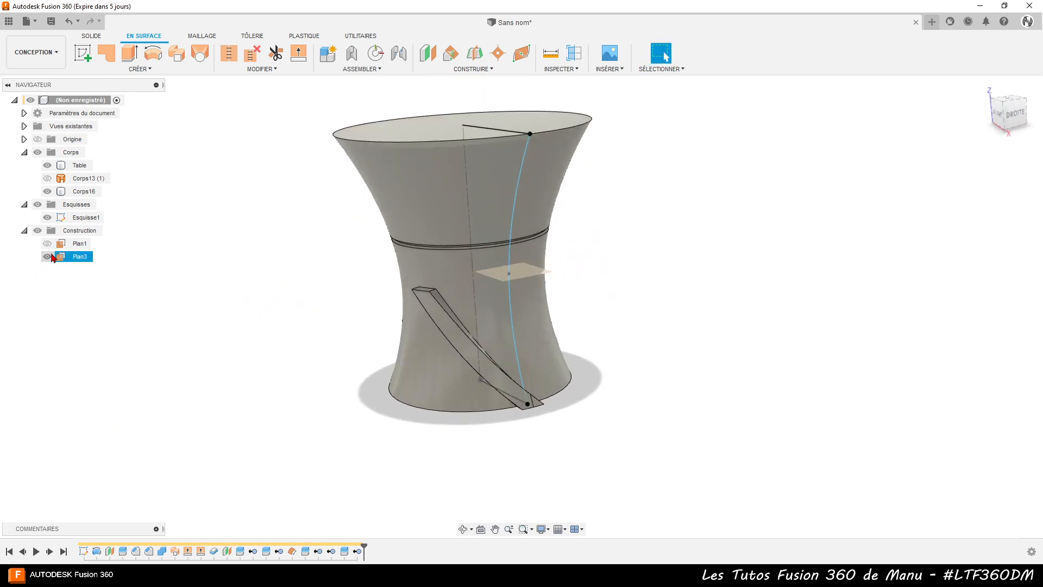
click(51, 256)
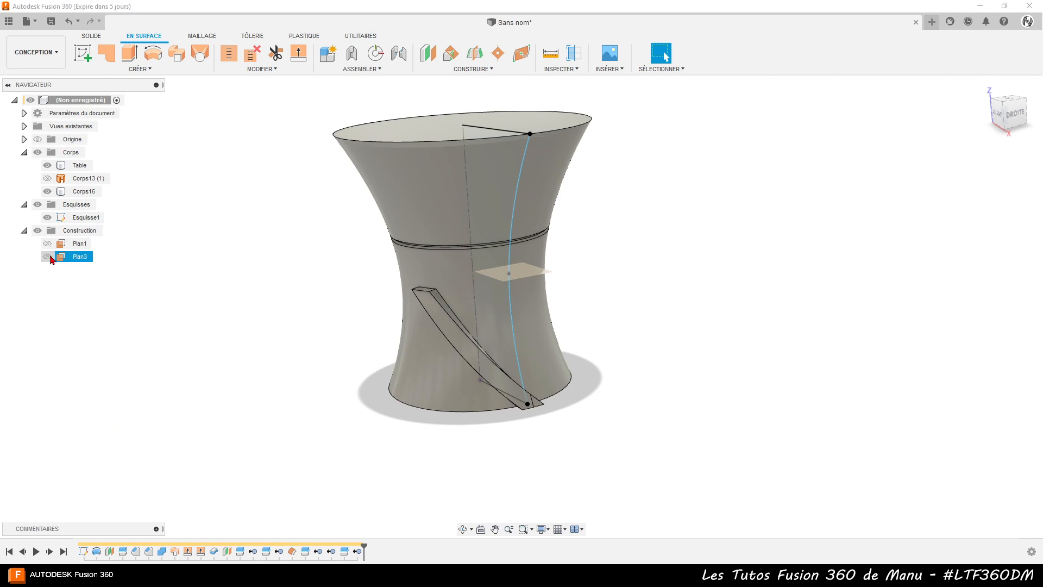
click(47, 218)
Examine the trimmed decorative strip from below and from the front, checking its lower end against the table's base.
shift+middle_drag(584, 470, 565, 435)
key(Escape)
click(491, 407)
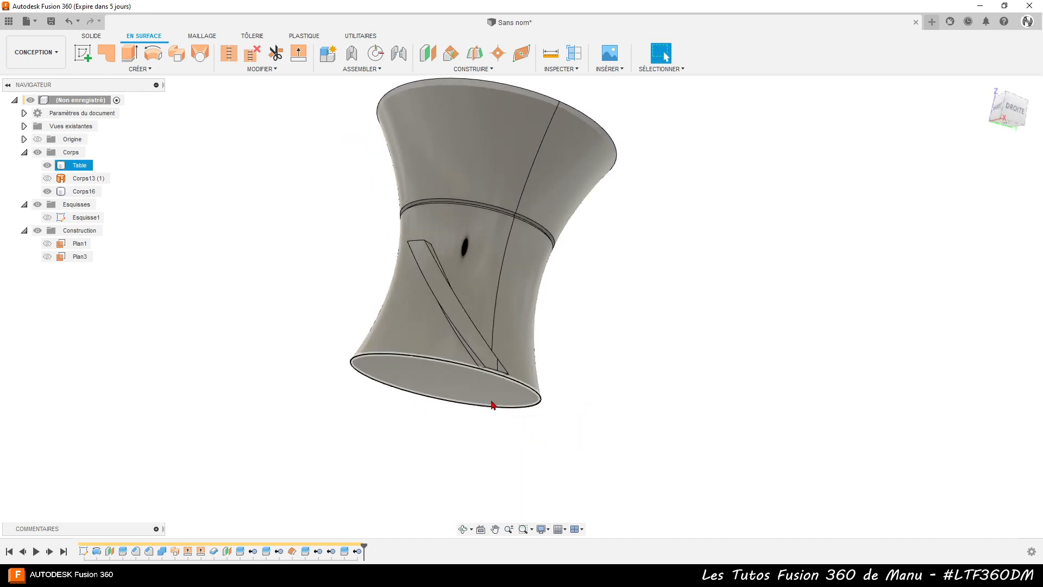
scroll(491, 402, up, 2)
click(505, 339)
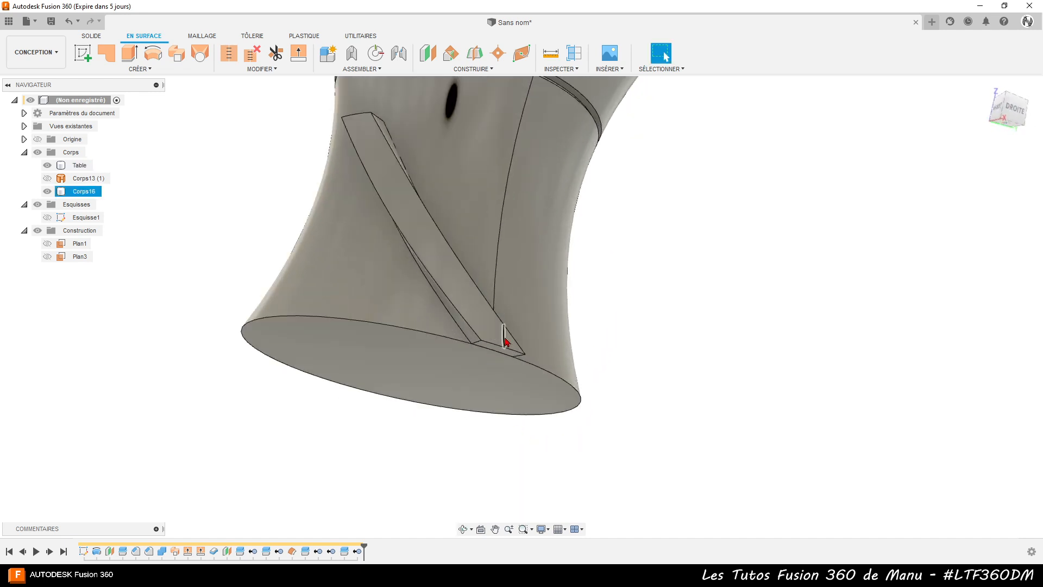
click(500, 286)
click(514, 426)
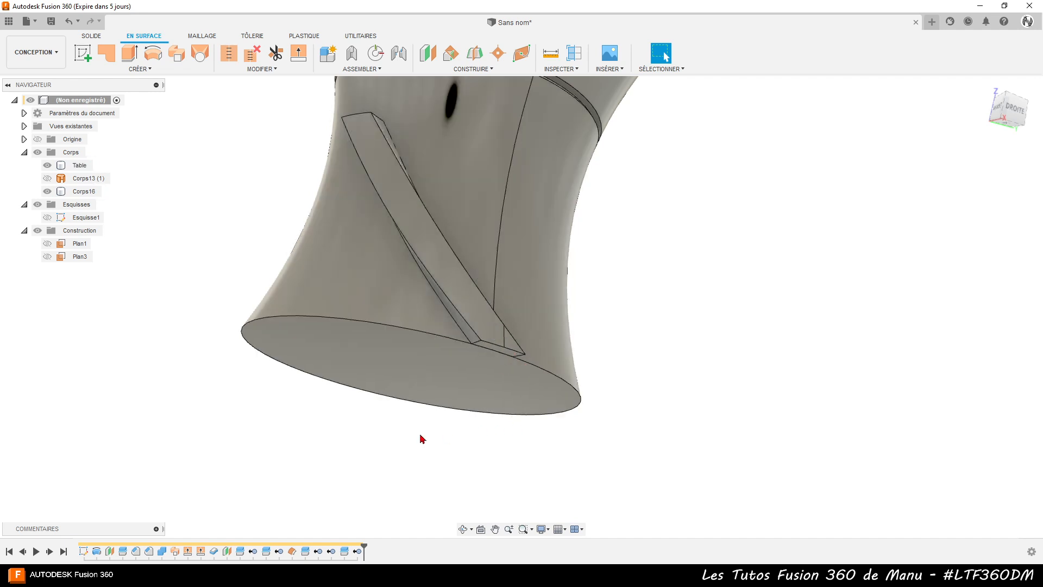
shift+middle_drag(418, 455, 448, 478)
click(424, 356)
shift+middle_drag(424, 356, 491, 249)
click(491, 249)
scroll(491, 234, up, 5)
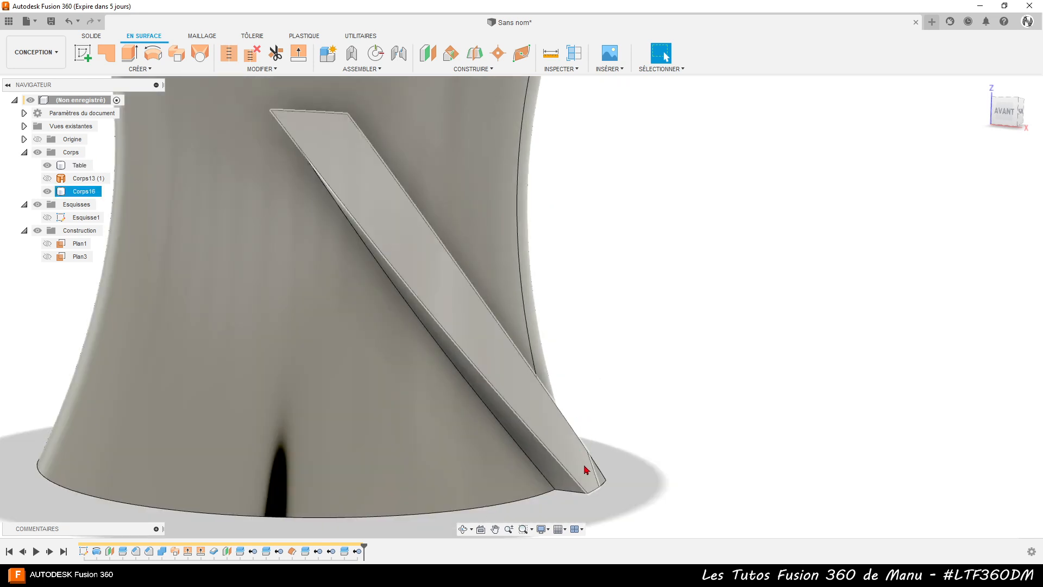
click(316, 213)
mouse_move(362, 349)
shift+middle_down()
mouse_move(368, 340)
mouse_move(340, 353)
mouse_move(277, 340)
mouse_move(272, 279)
mouse_move(288, 266)
mouse_move(291, 333)
mouse_move(343, 326)
mouse_move(340, 300)
mouse_move(317, 322)
mouse_move(342, 324)
mouse_move(343, 342)
mouse_move(309, 349)
mouse_move(353, 350)
mouse_move(345, 340)
mouse_move(353, 341)
shift+middle_up()
scroll(804, 296, down, 5)
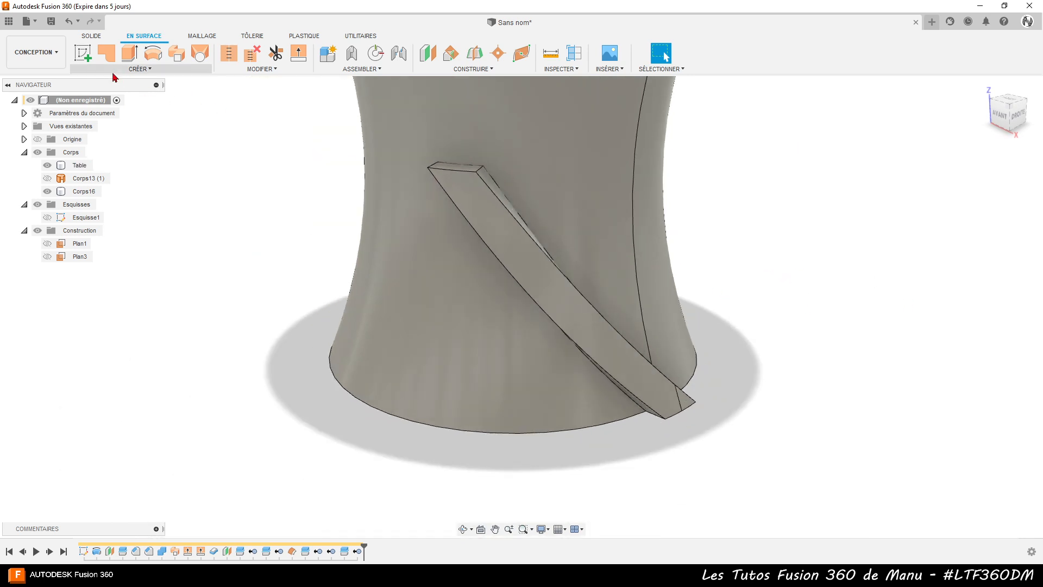
Mirror the trimmed decorative strip Corps16 across the vertical YZ origin plane as a new body.
click(141, 70)
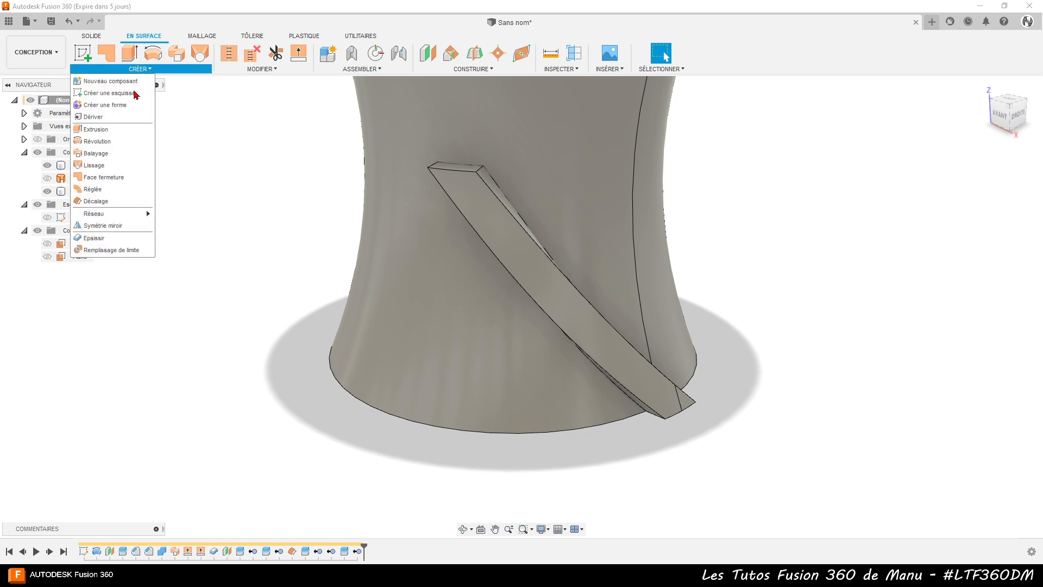
click(108, 226)
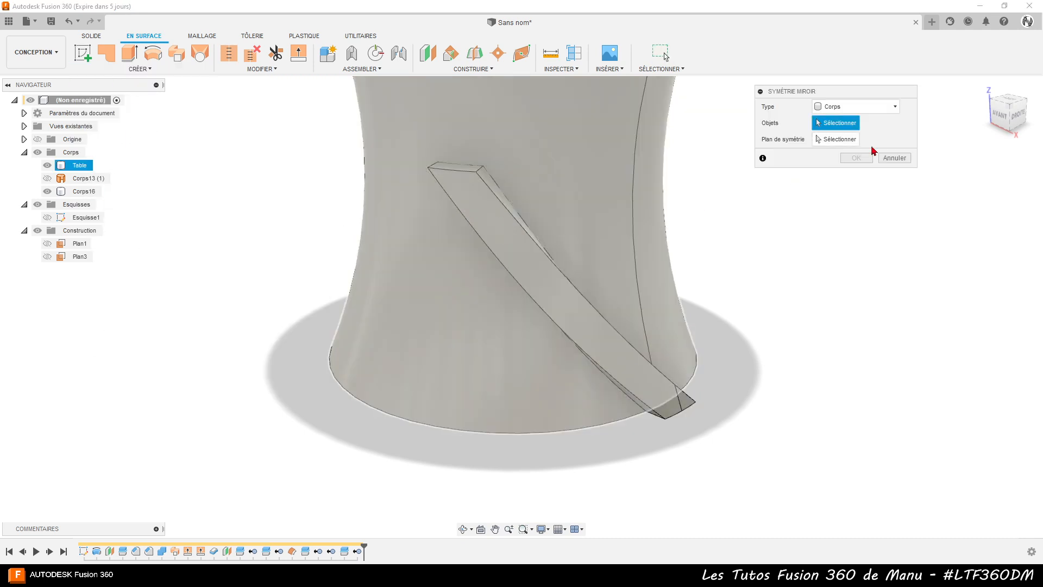
click(530, 273)
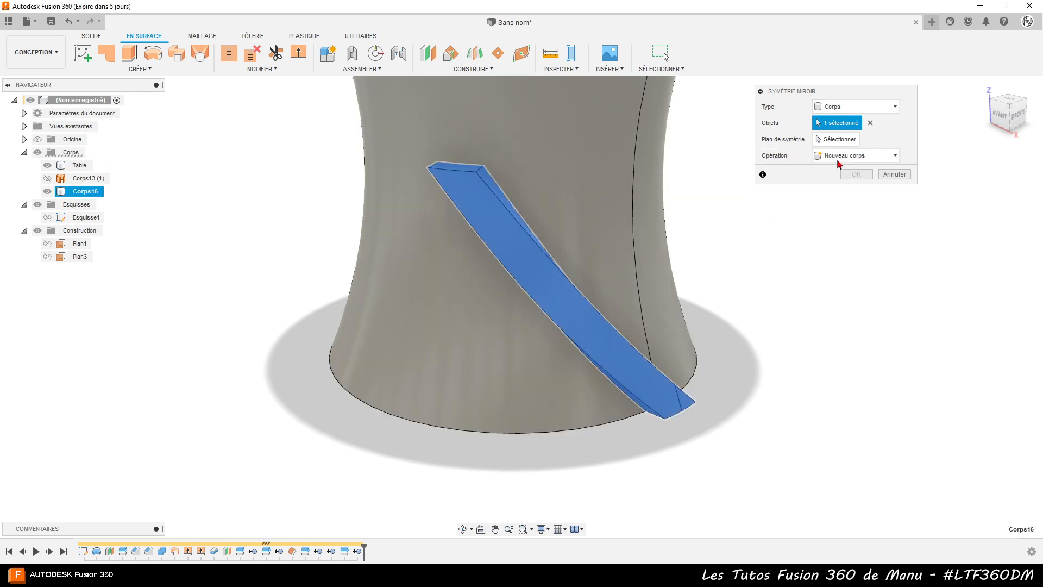
click(836, 139)
shift+middle_drag(573, 419, 598, 477)
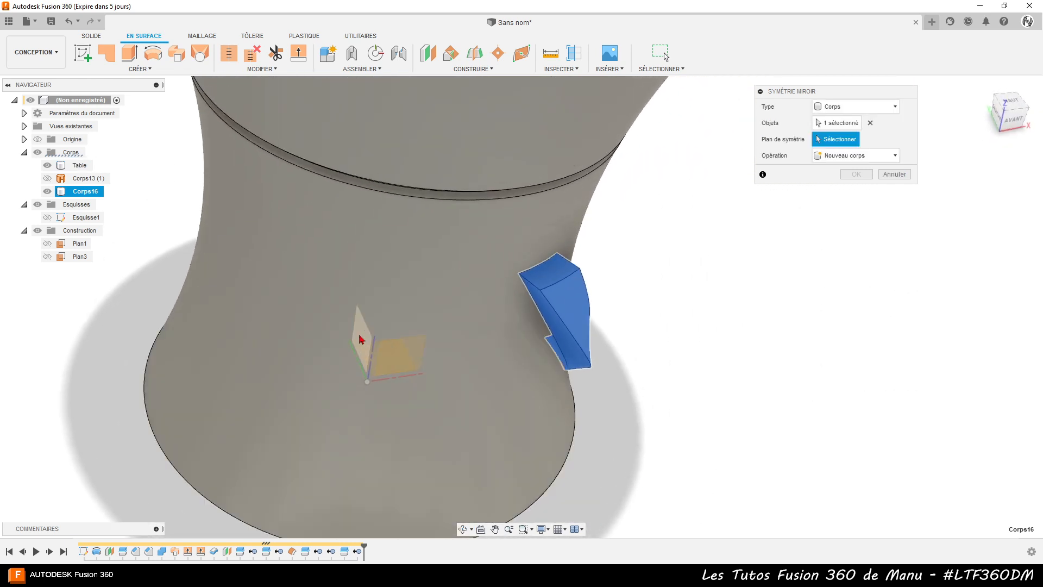
click(362, 339)
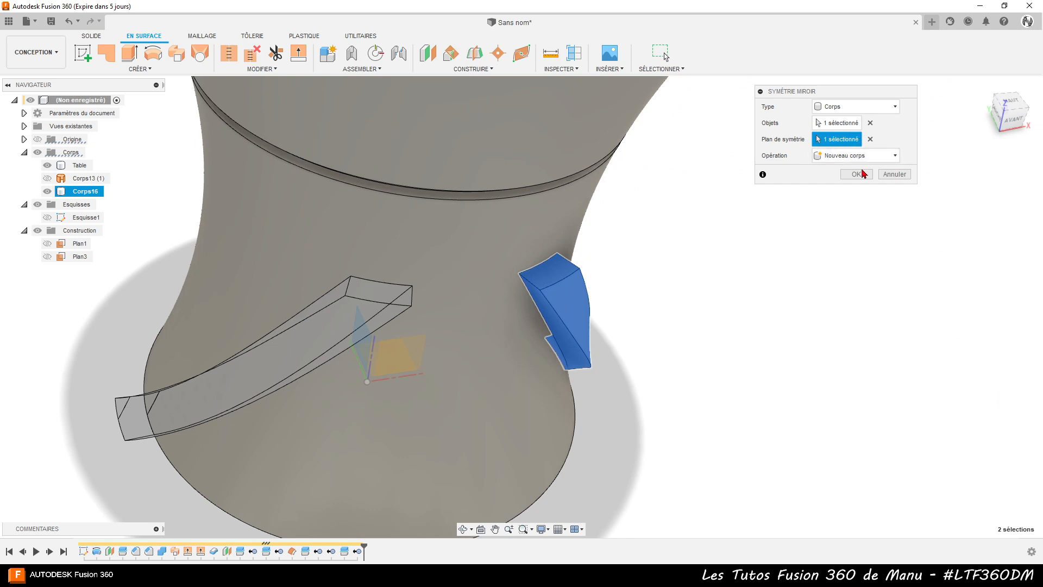
click(864, 175)
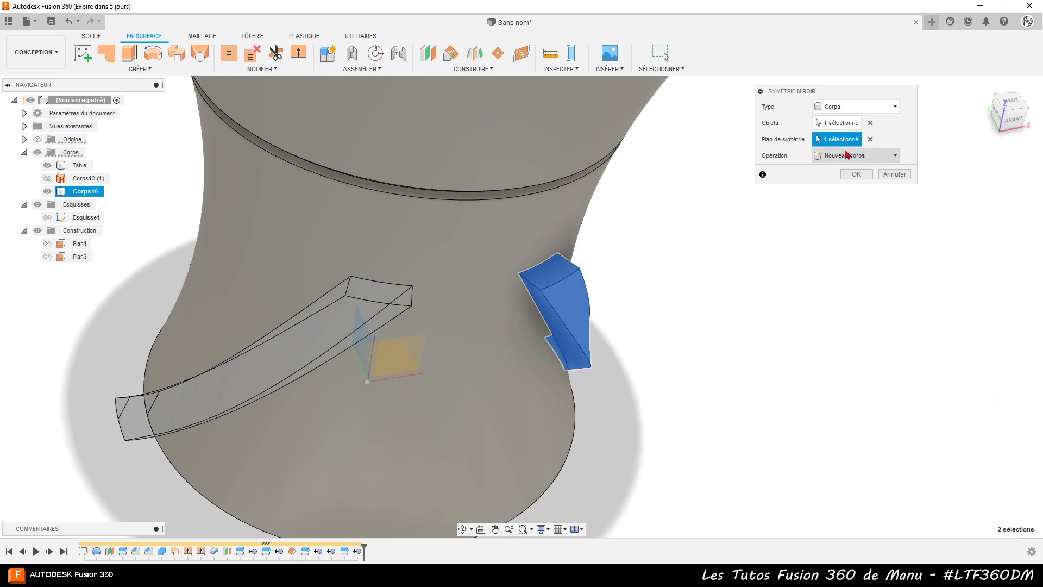
click(857, 174)
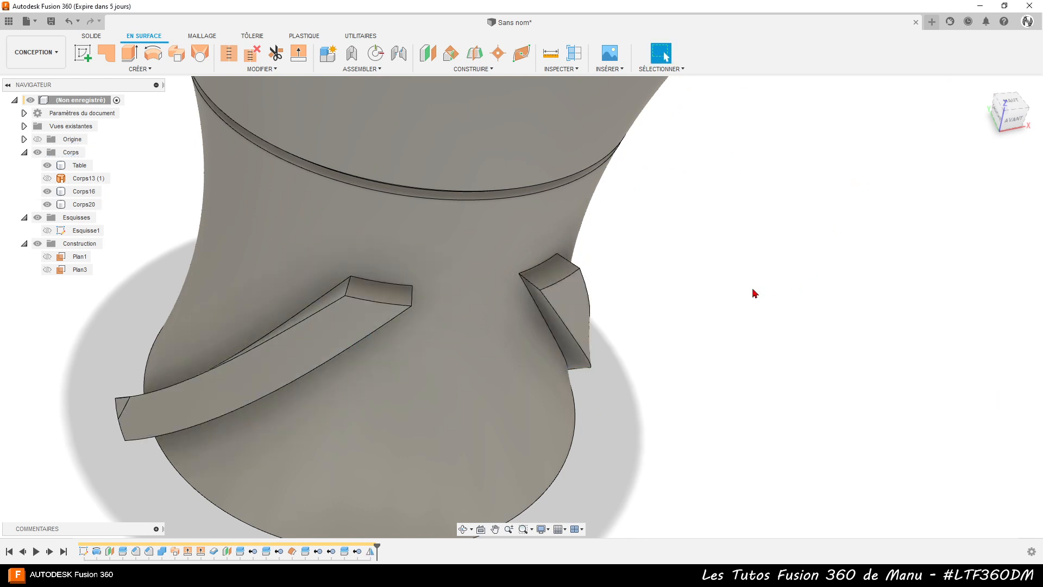
Offset the outer face of the mirrored strip by -5 mm to make it thinner than the original.
shift+middle_drag(752, 291, 608, 418)
click(443, 247)
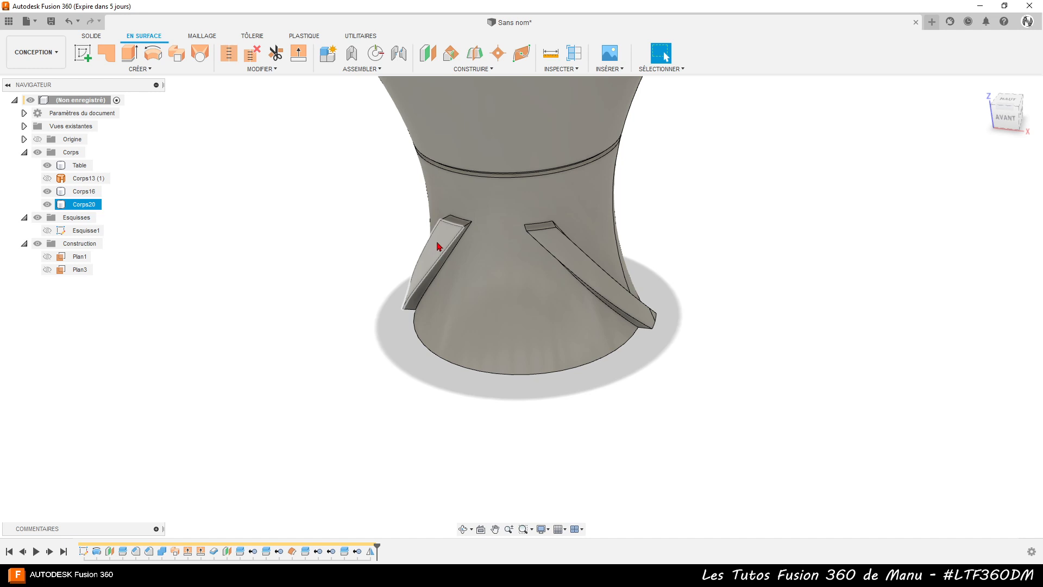
click(439, 246)
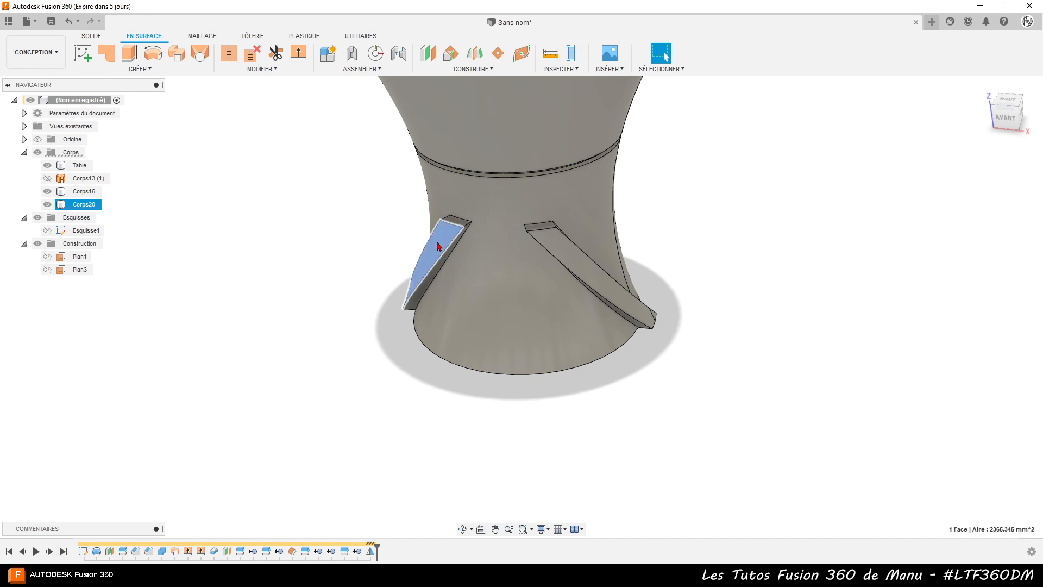
click(92, 36)
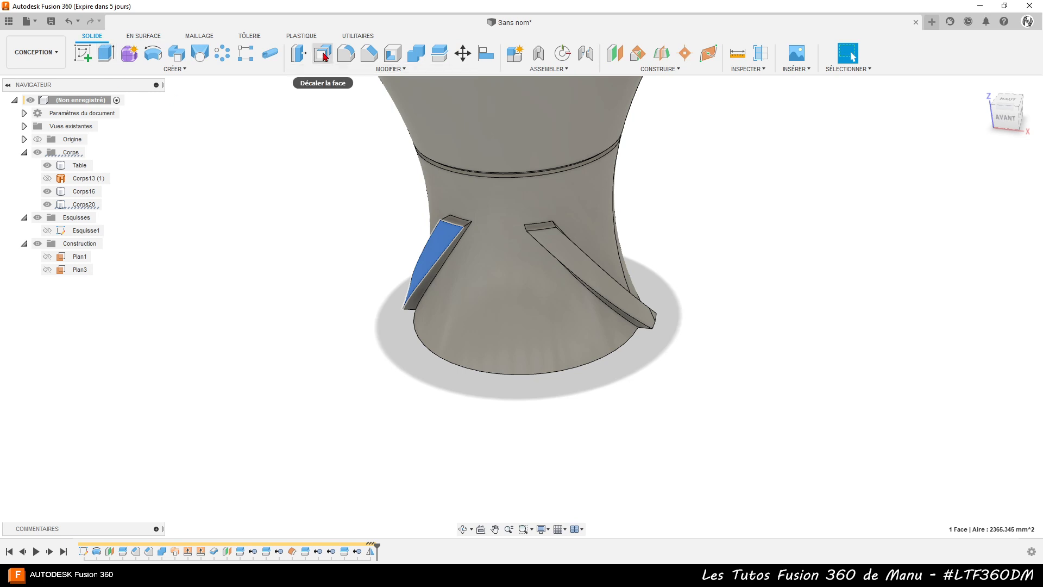
click(324, 57)
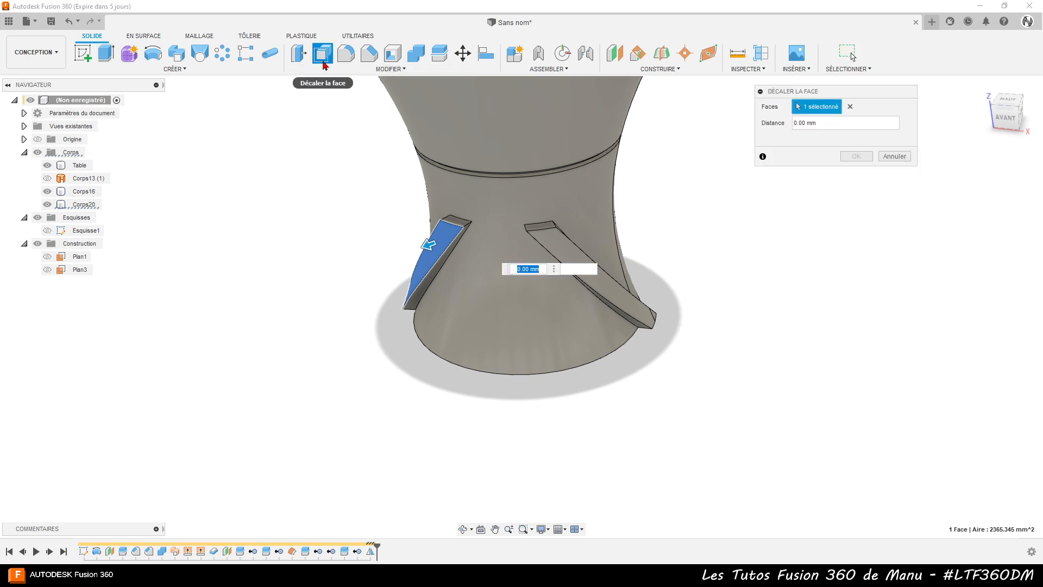
text(-5)
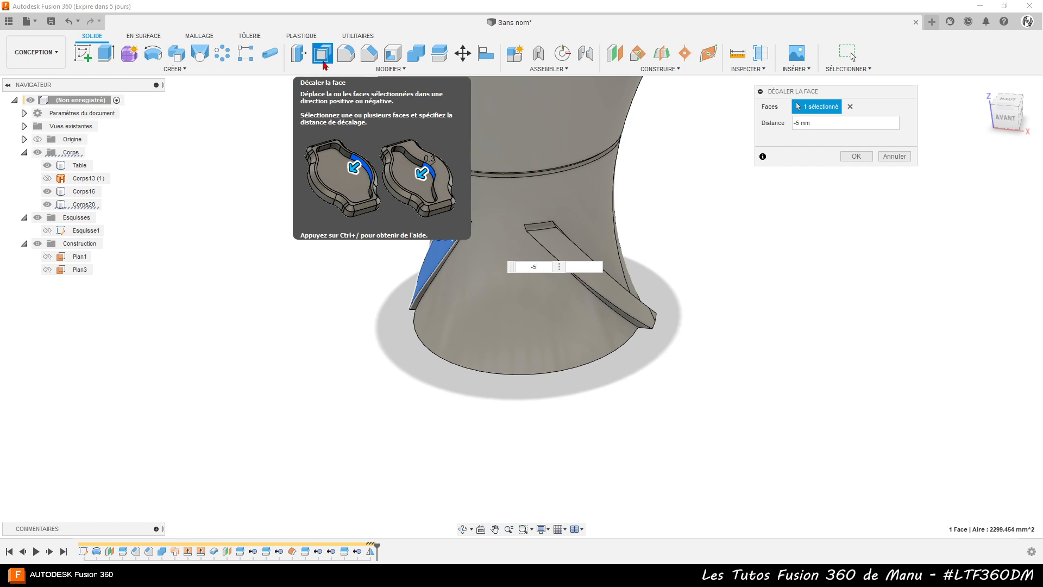
key(Return)
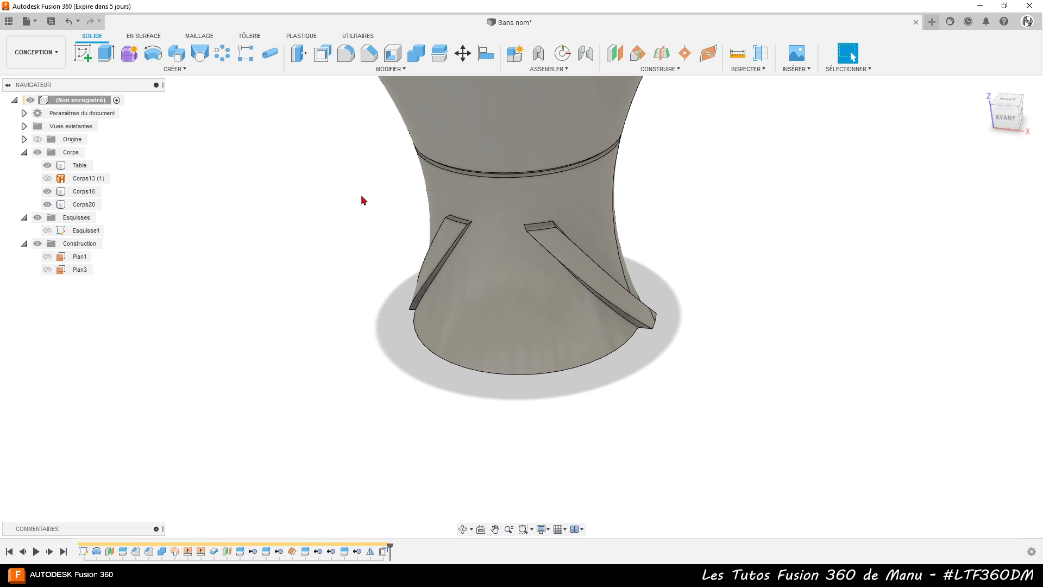
Hide the Table body and create a full circular pattern of both strips around the vertical Z axis with a quantity of 9.
scroll(360, 198, up, 1)
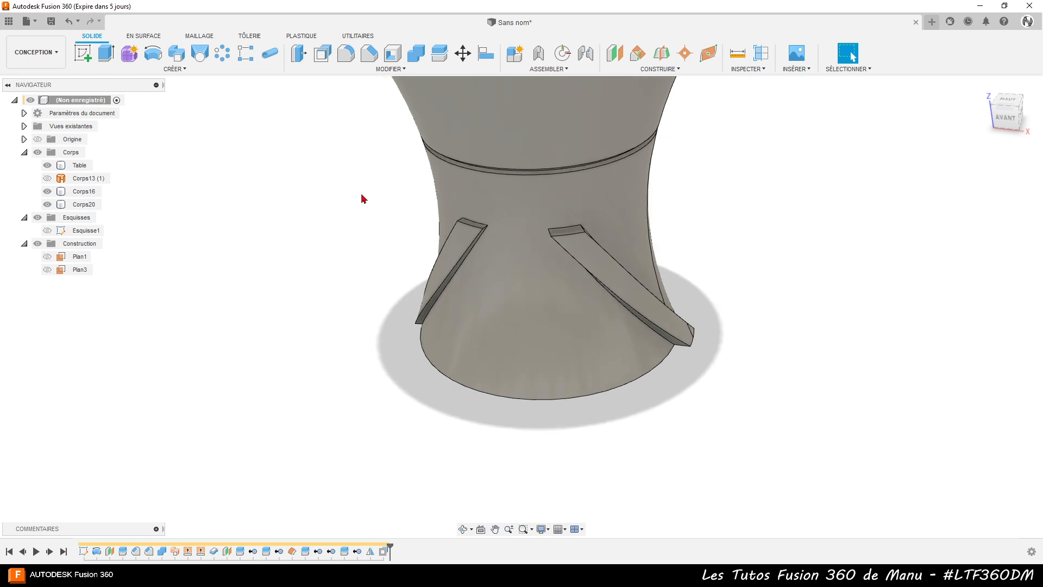
click(48, 165)
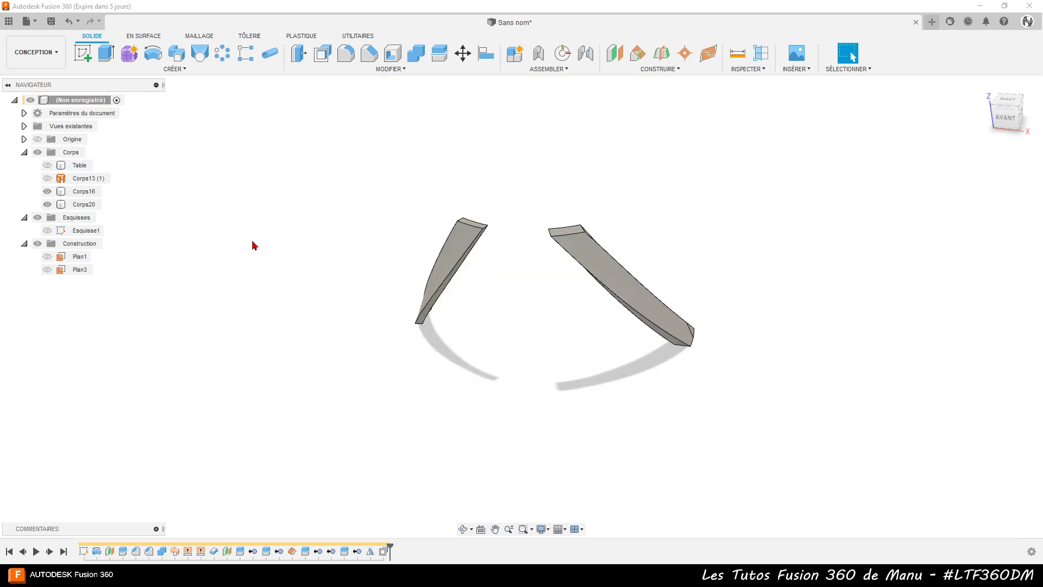
click(222, 52)
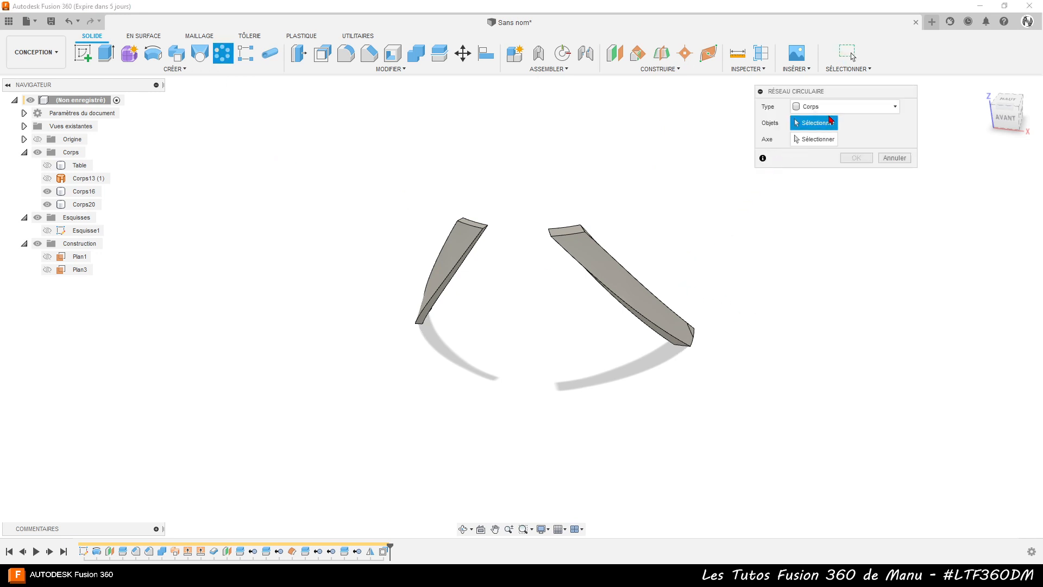
click(620, 279)
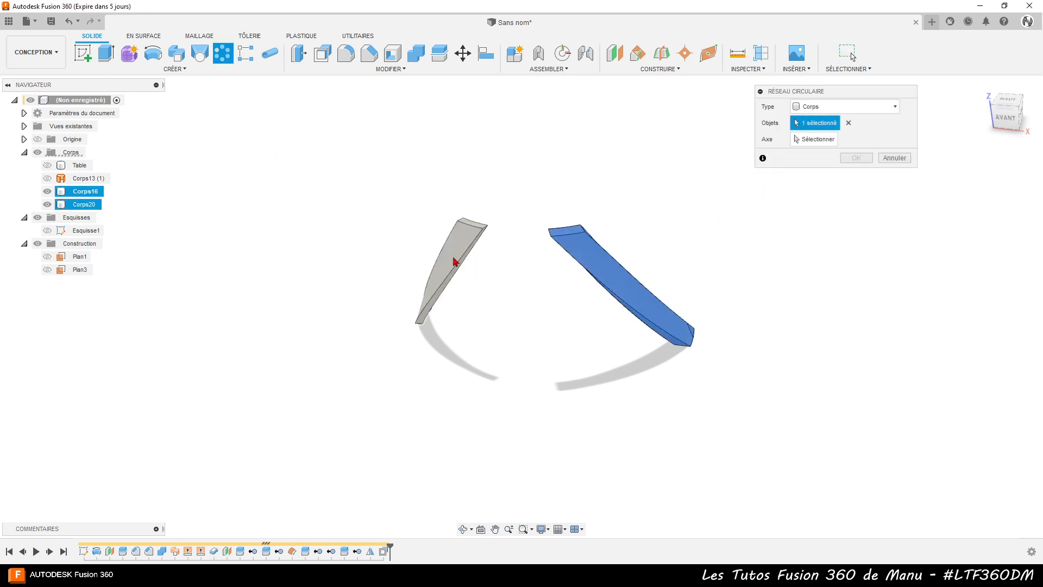
click(457, 262)
click(815, 139)
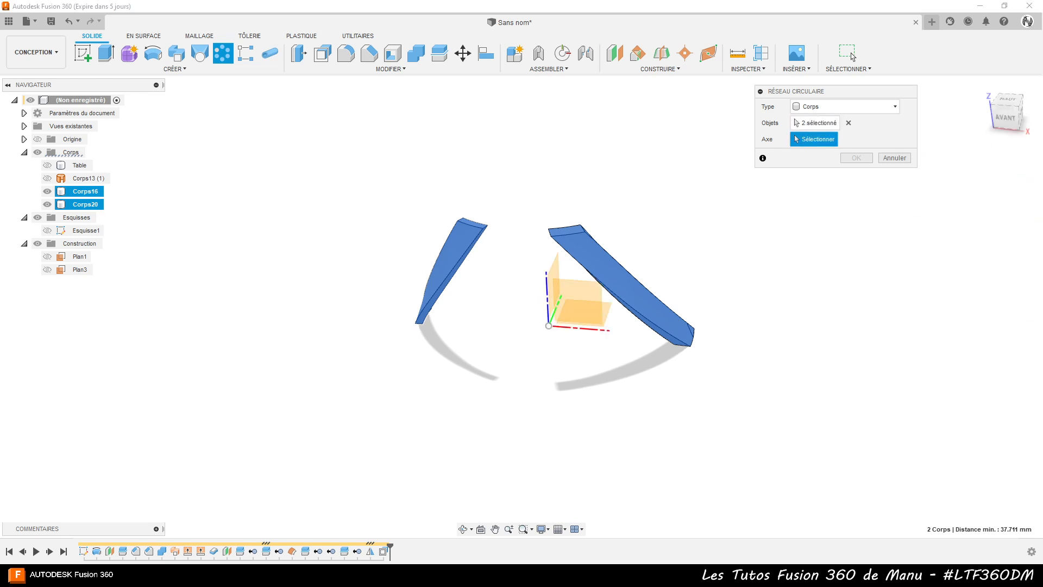
click(546, 294)
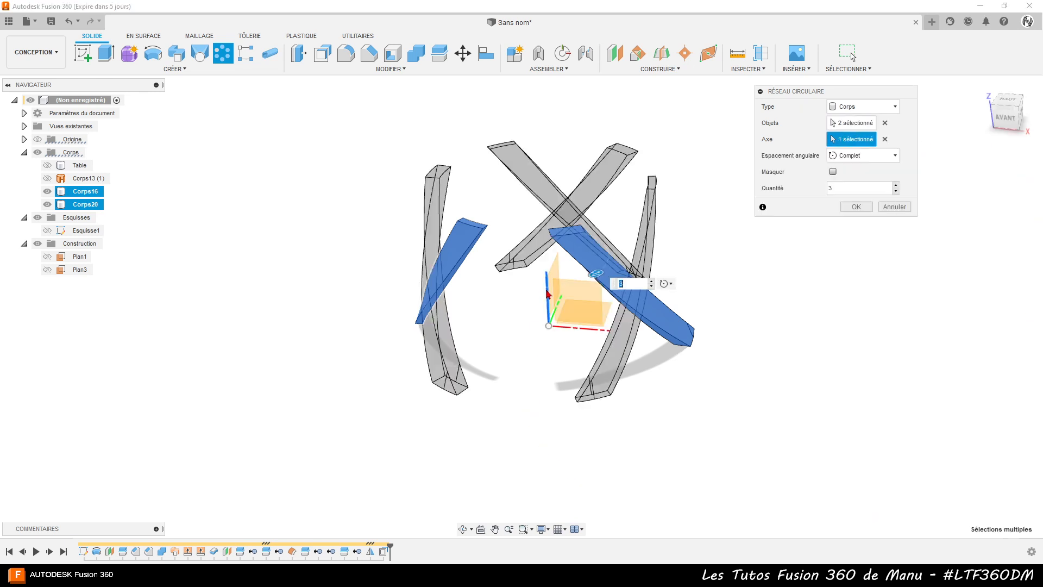
click(896, 186)
click(896, 186)
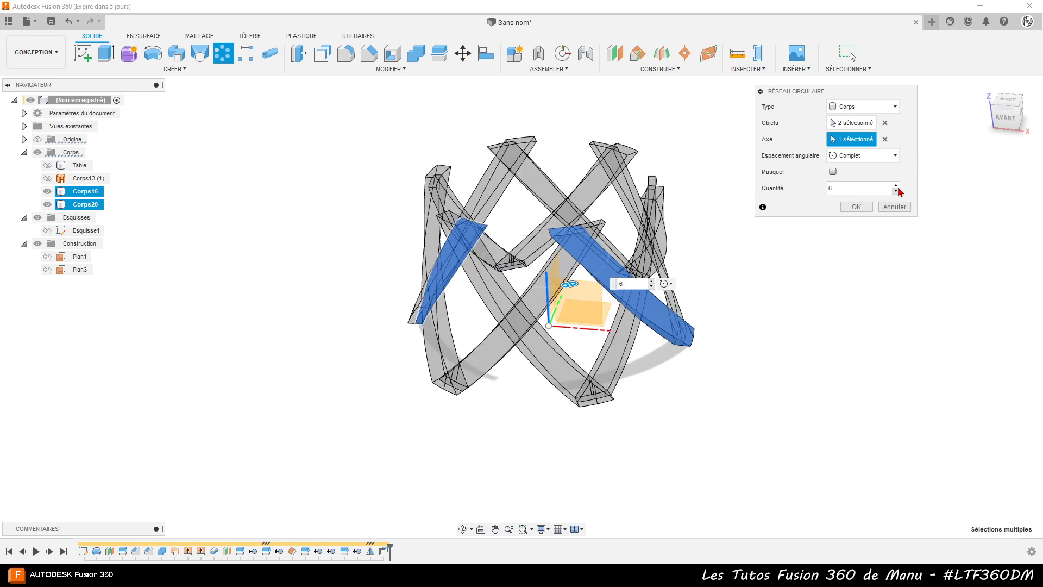
click(896, 186)
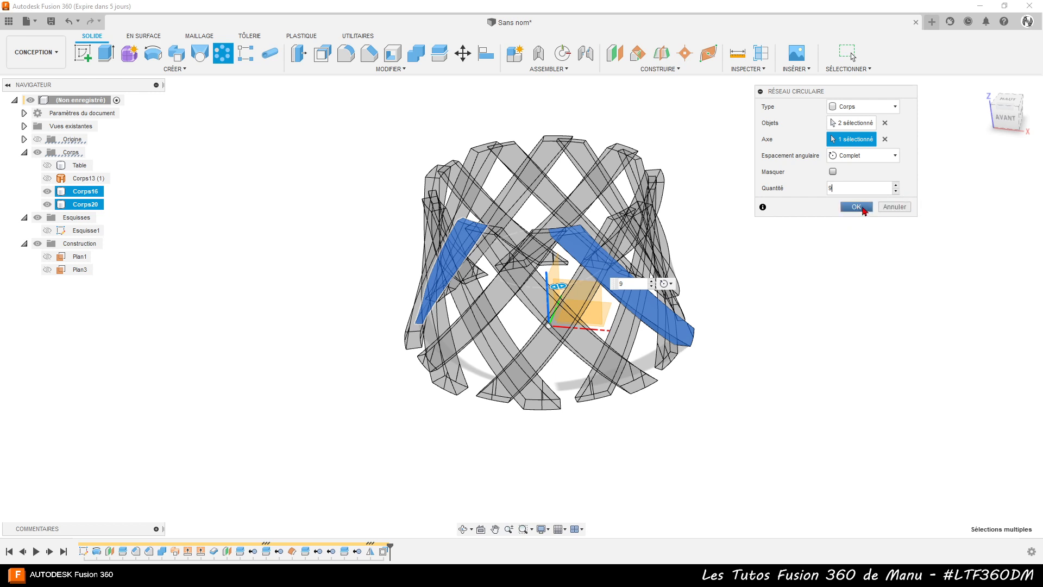
click(863, 208)
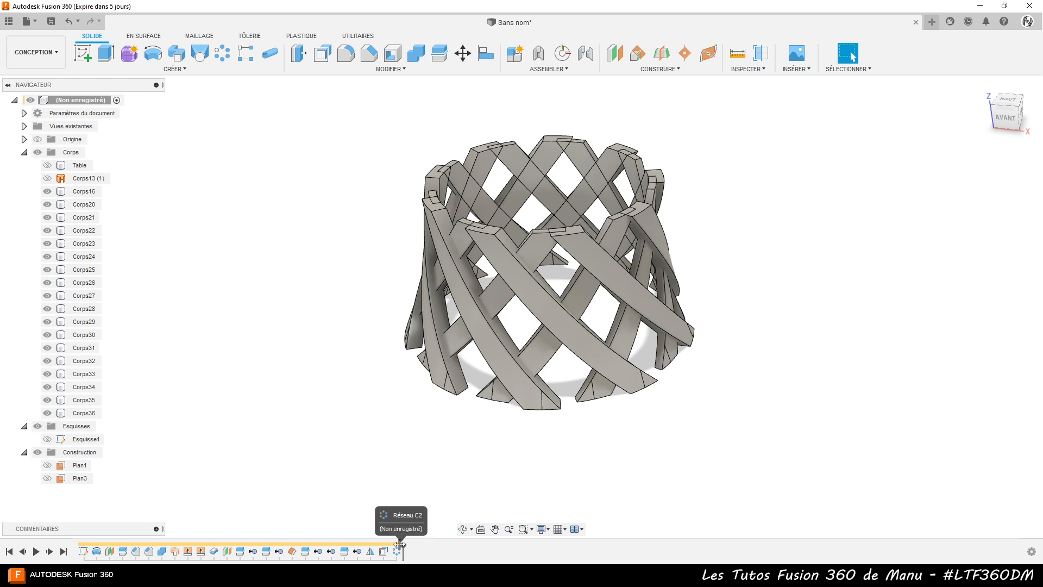
Roll the design history back to just after the mirror and offset the mirrored strip's top end face by -20 mm.
drag(400, 543, 376, 541)
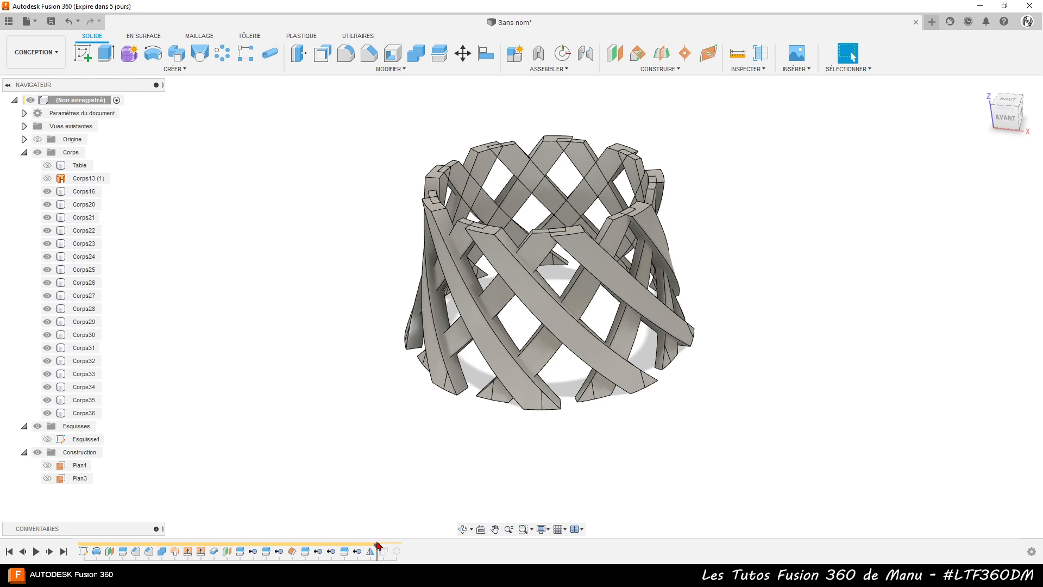
scroll(445, 209, up, 5)
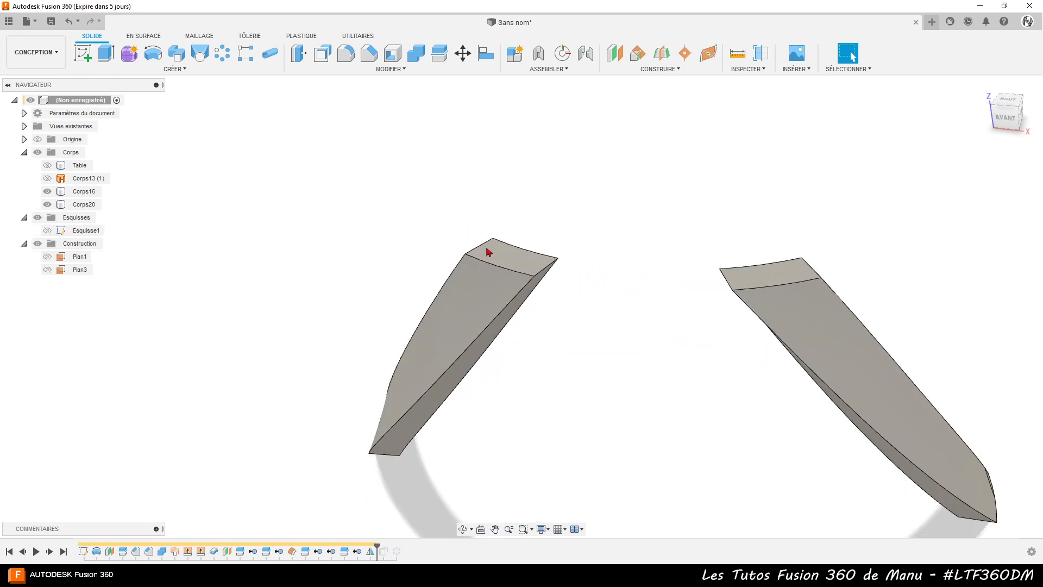
click(510, 259)
click(322, 54)
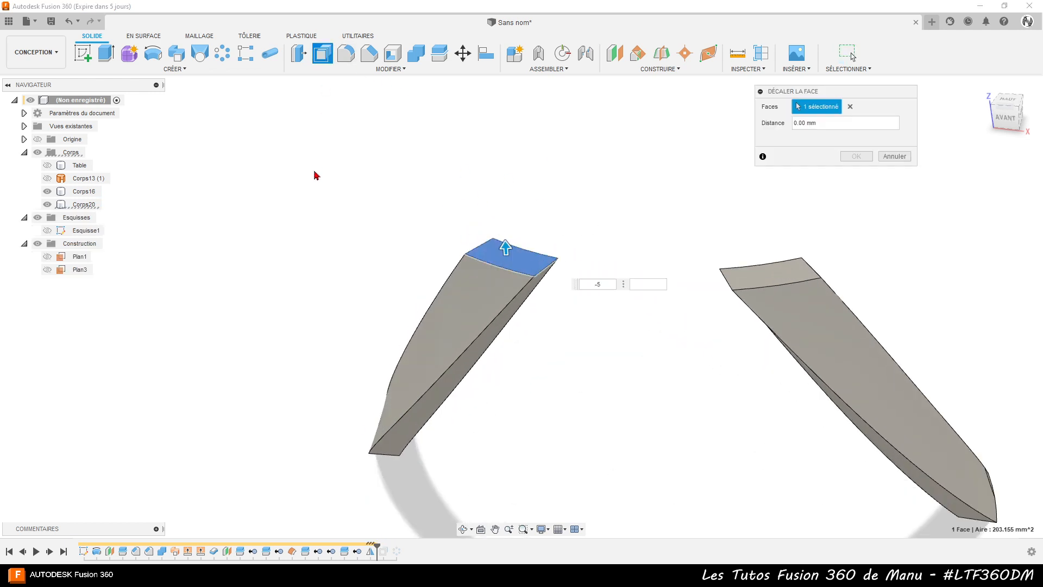
text(-20)
key(Return)
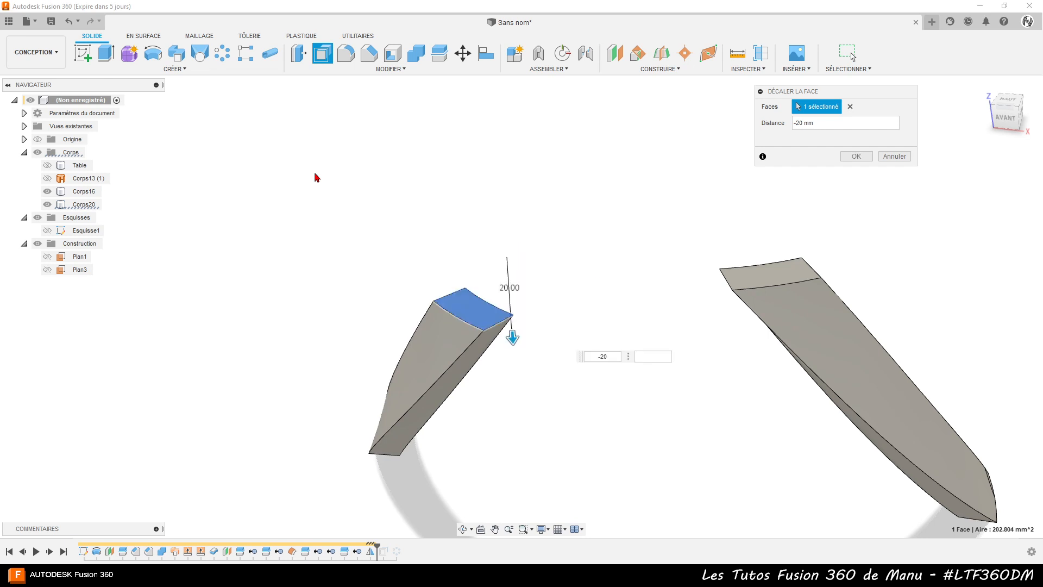
key(Return)
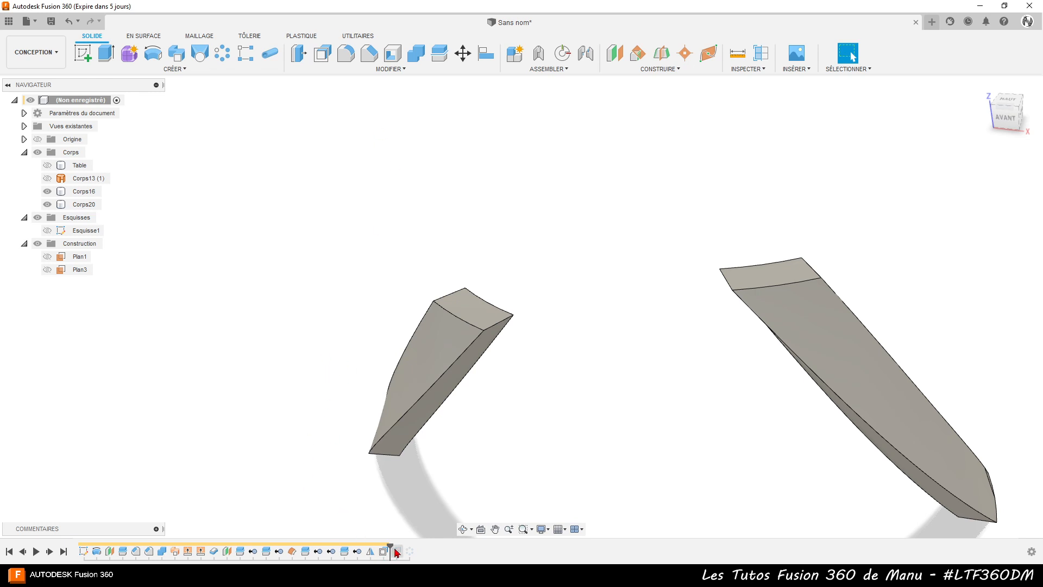
Roll the design history forward to its end to rebuild the circular pattern, and inspect the strip crossings.
drag(390, 546, 442, 544)
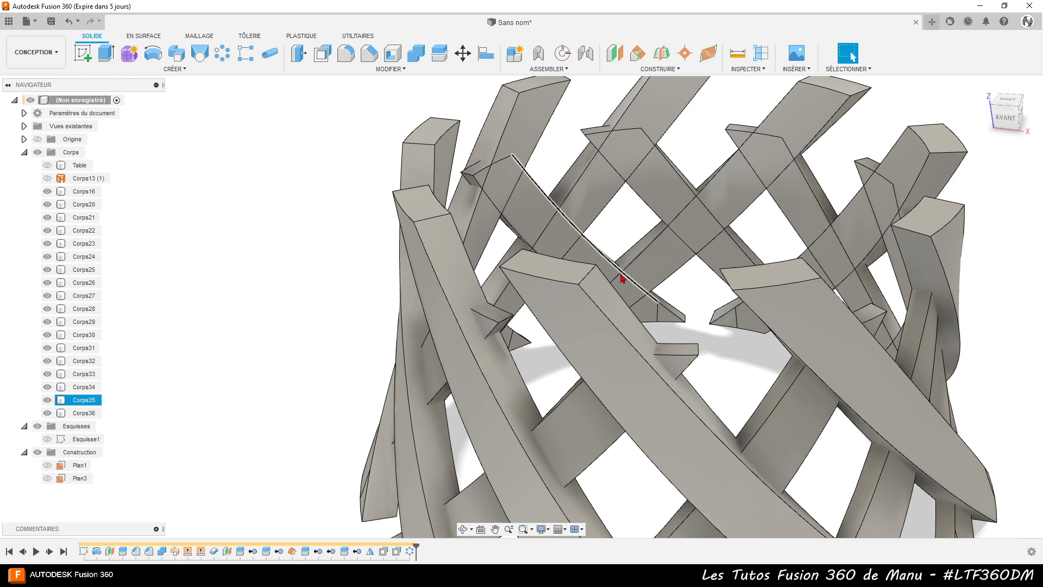
scroll(761, 396, up, 3)
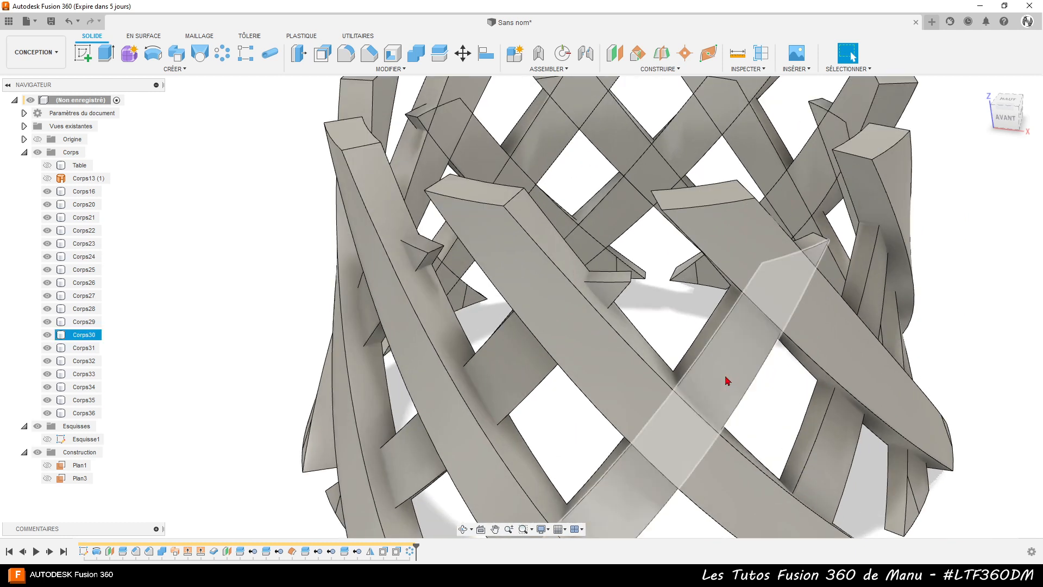
scroll(540, 294, down, 5)
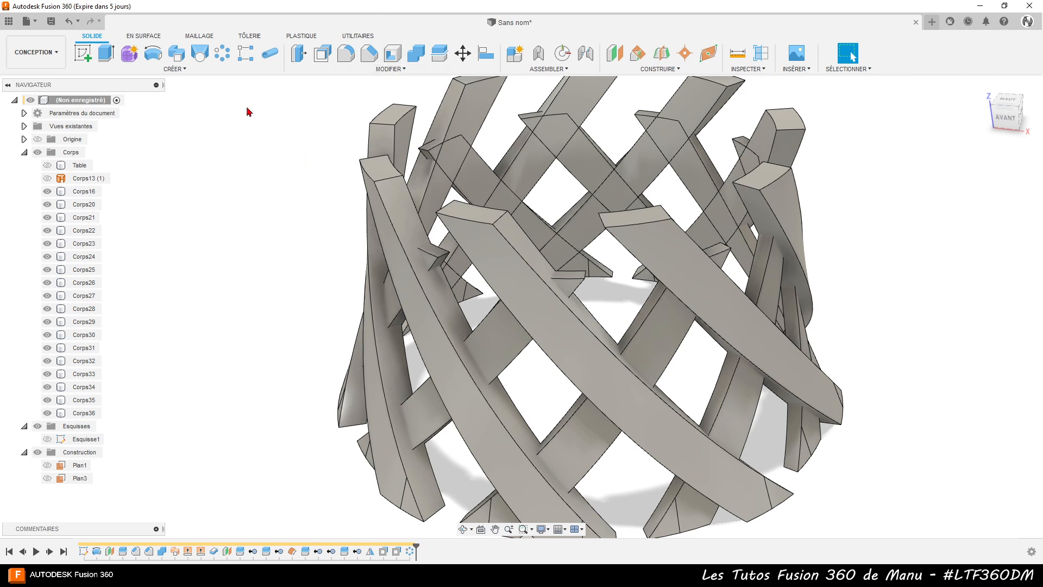
Combine all 18 strips into one body with the Join operation, using Corps16 as target and Corps20 to Corps36 as tools.
click(423, 53)
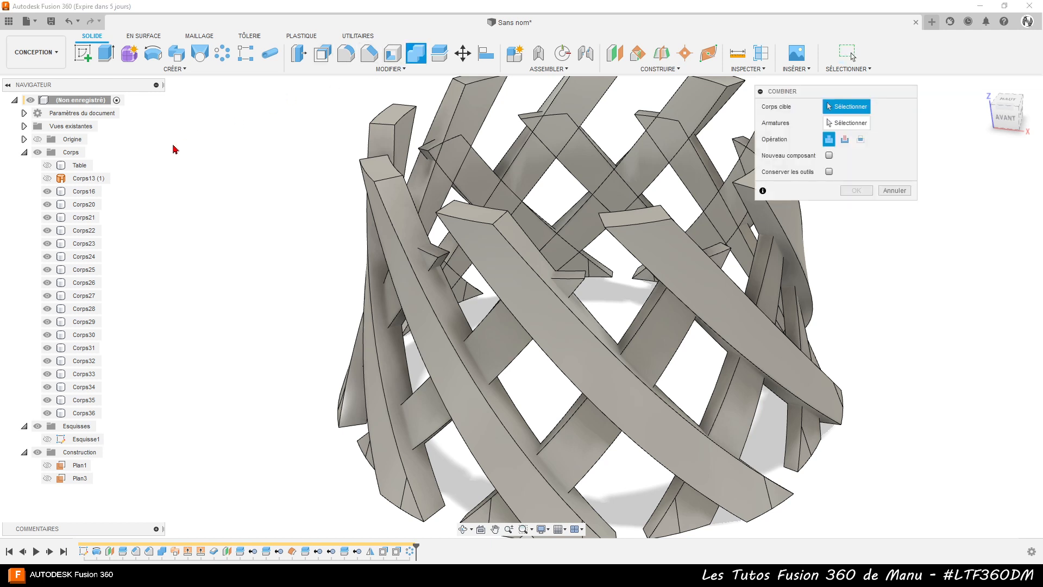
click(85, 192)
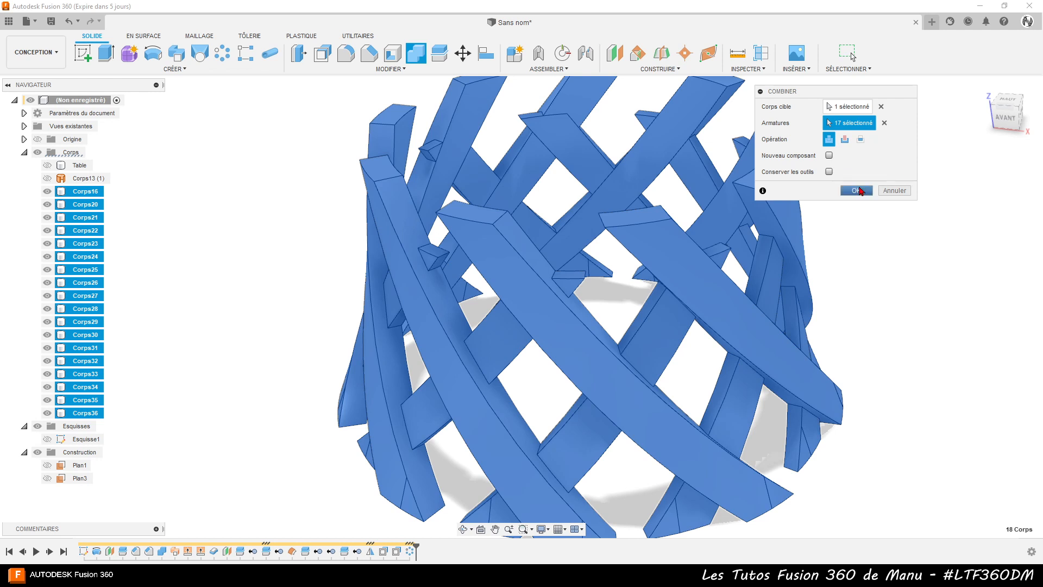
click(856, 191)
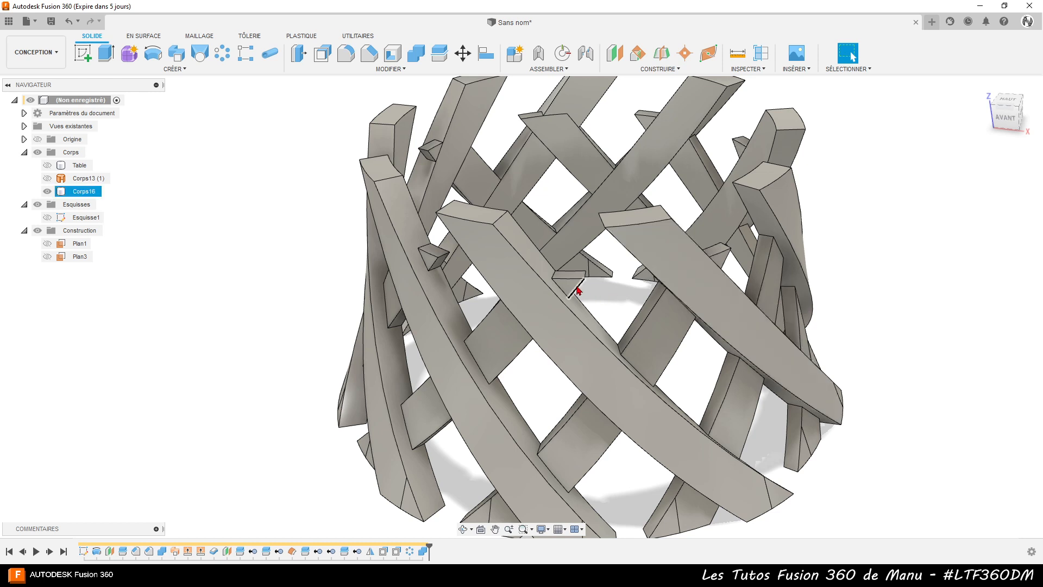
Delete the nine small triangular tip faces protruding behind the outer strips around the lattice.
click(573, 290)
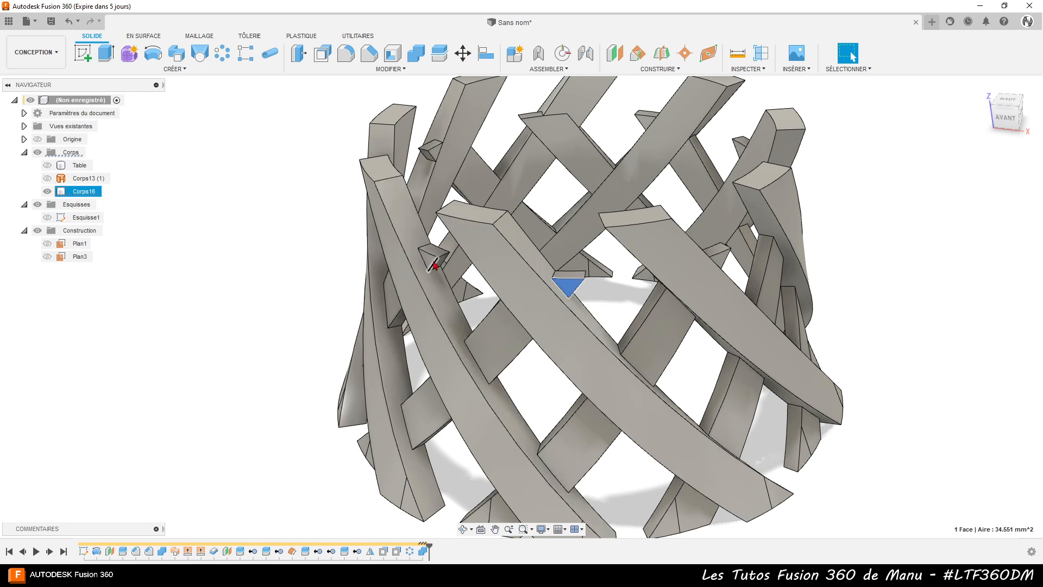
click(430, 259)
click(727, 260)
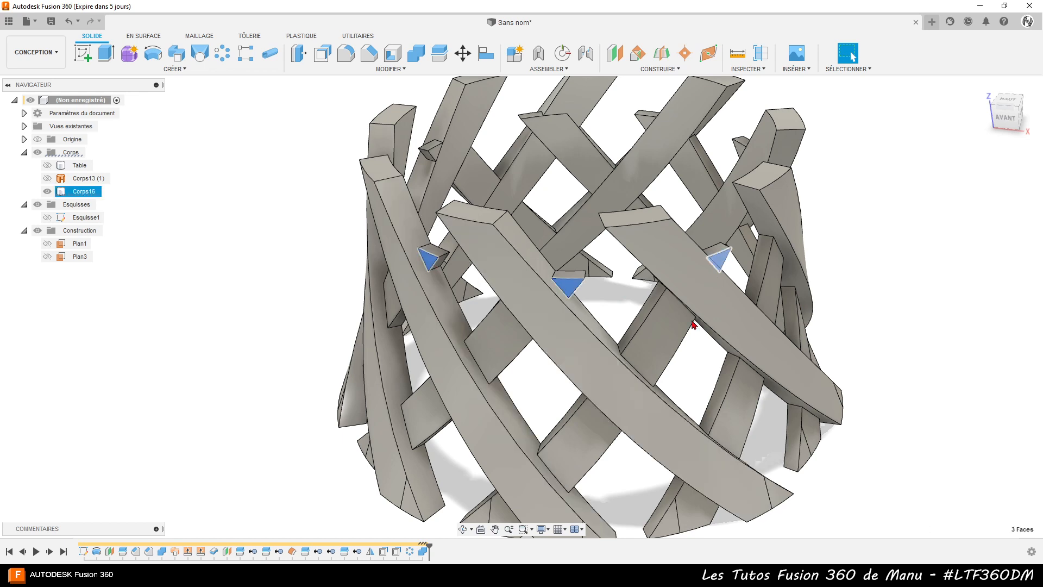
shift+middle_drag(727, 260, 612, 318)
click(572, 290)
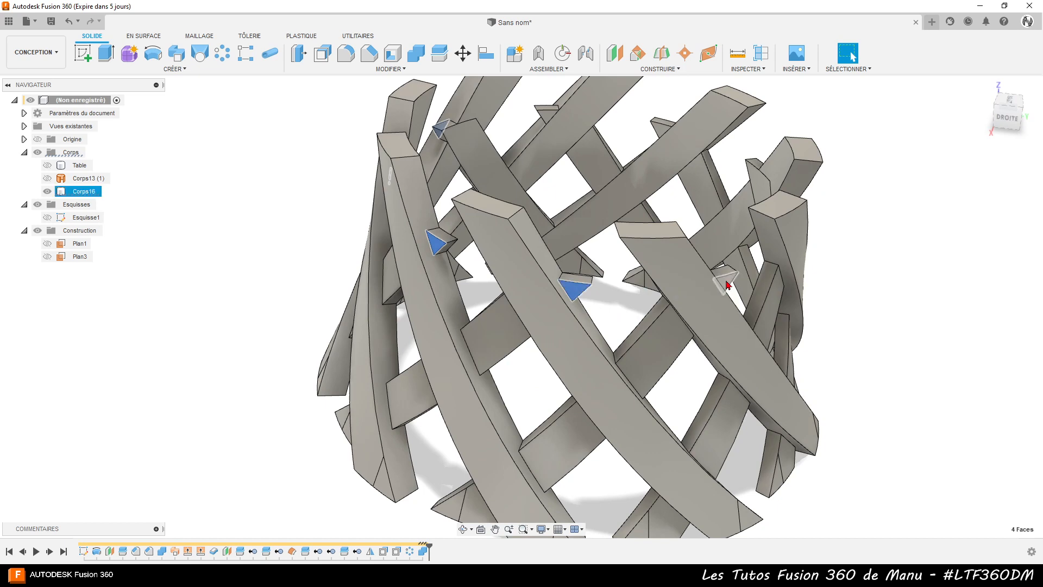
click(728, 287)
shift+middle_drag(729, 287, 640, 298)
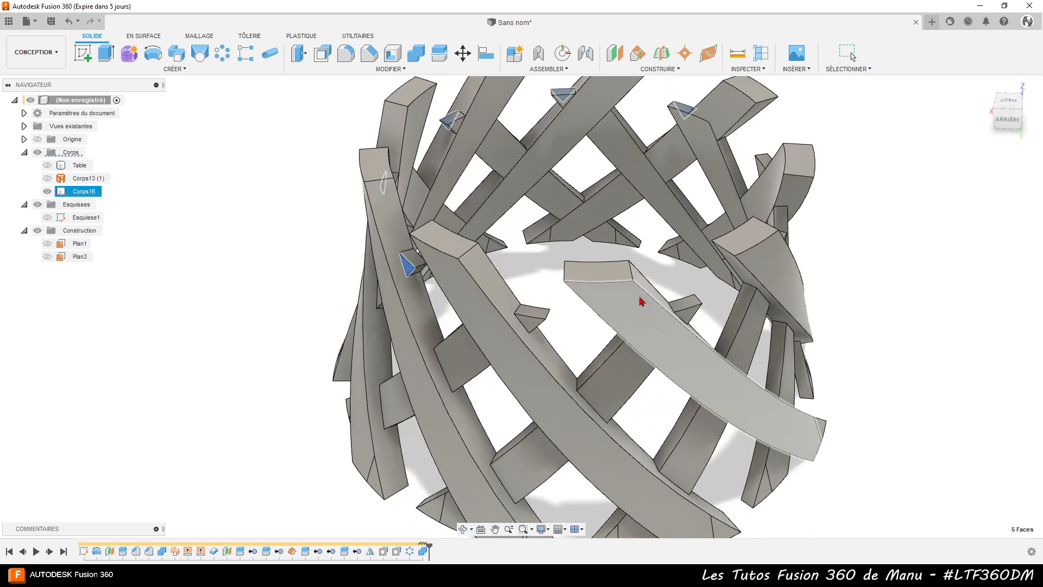
click(529, 327)
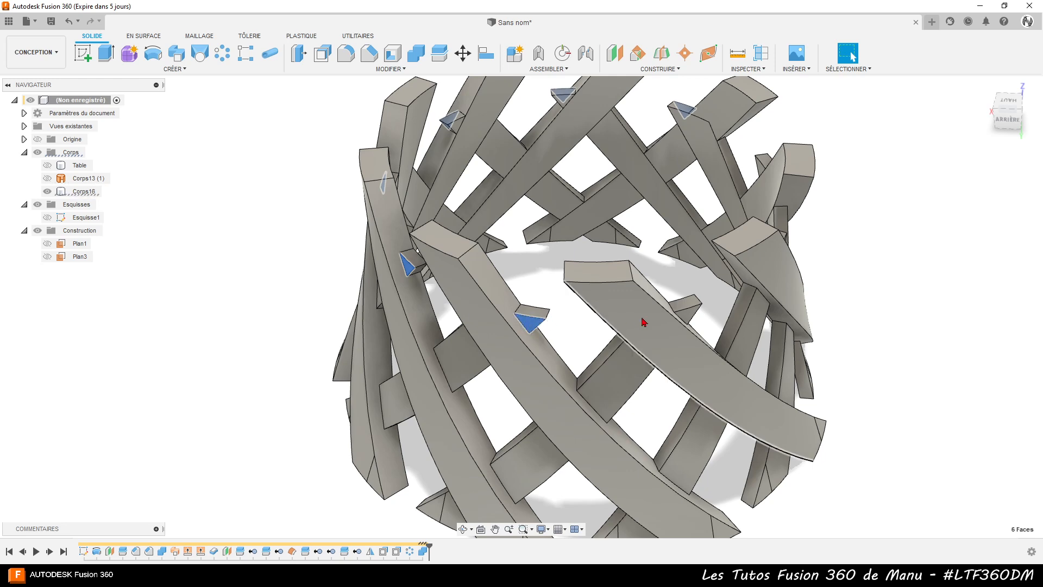
click(688, 315)
shift+middle_drag(687, 315, 610, 302)
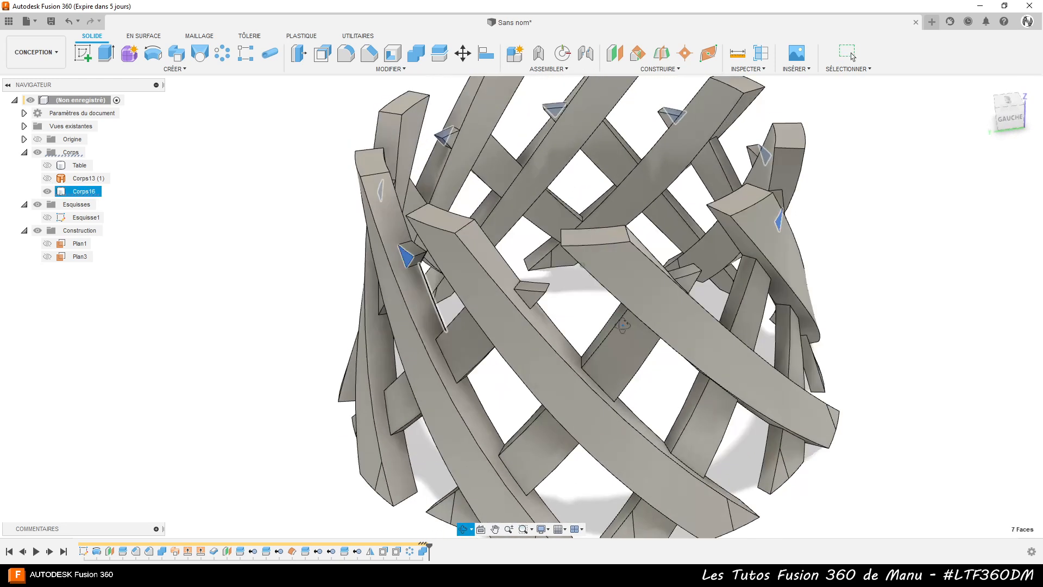
click(528, 300)
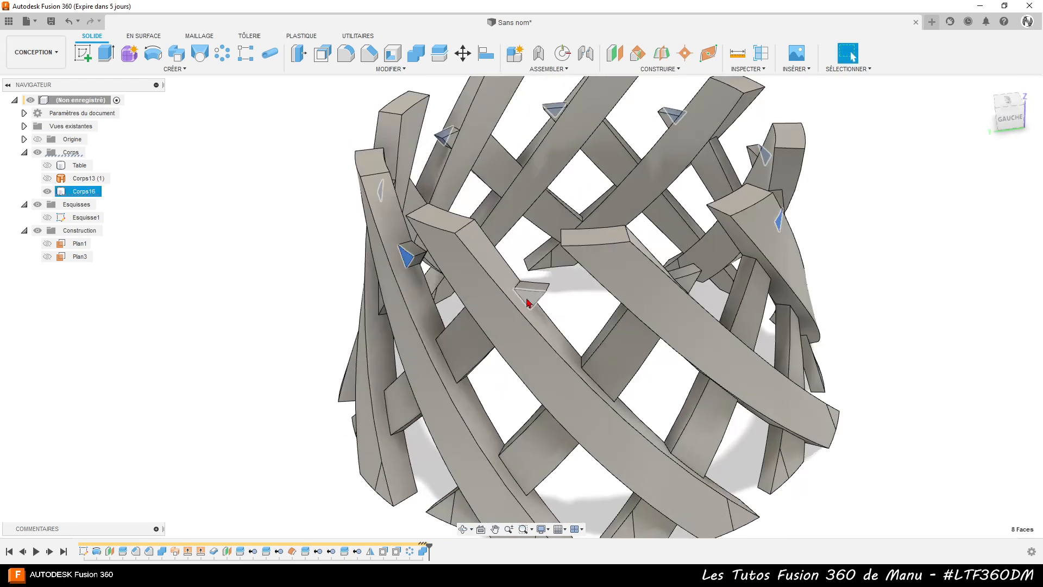
click(690, 285)
shift+middle_drag(690, 285, 804, 308)
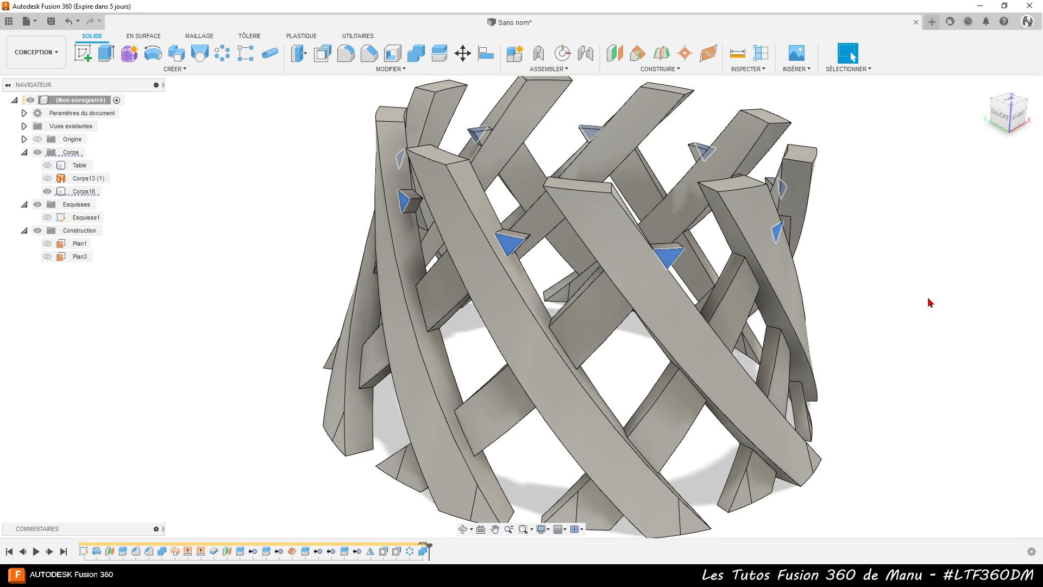
key(Return)
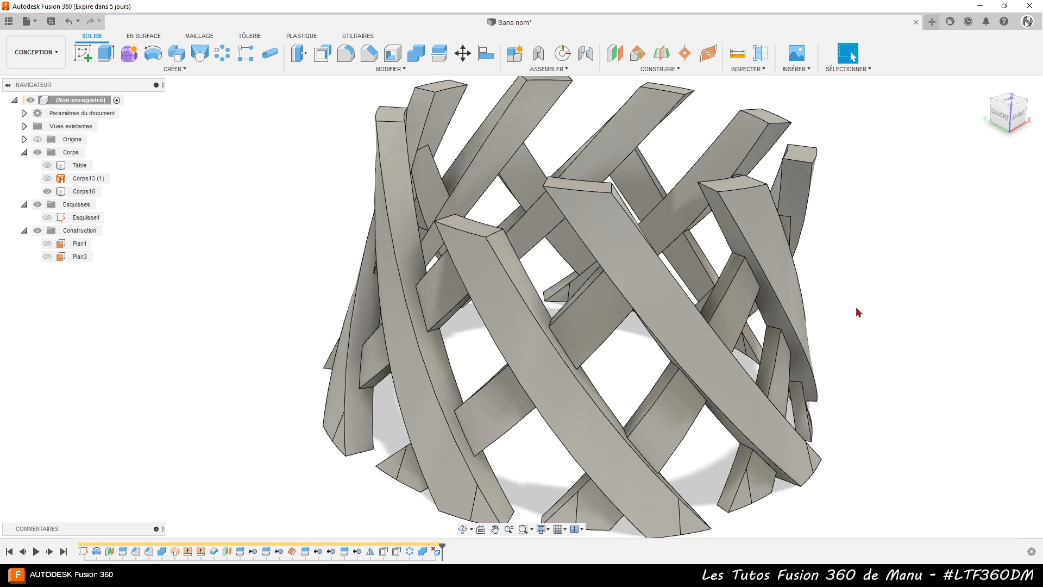
Start a constant-radius fillet on the joined lattice body and select the outer faces of the four front outer strips.
shift+middle_drag(843, 266, 769, 275)
click(768, 275)
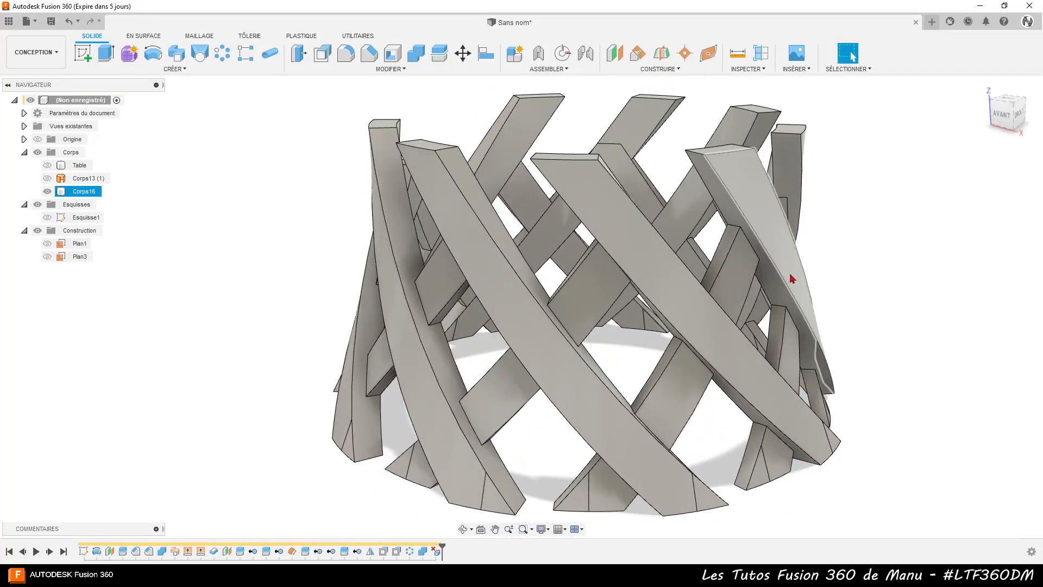
click(351, 59)
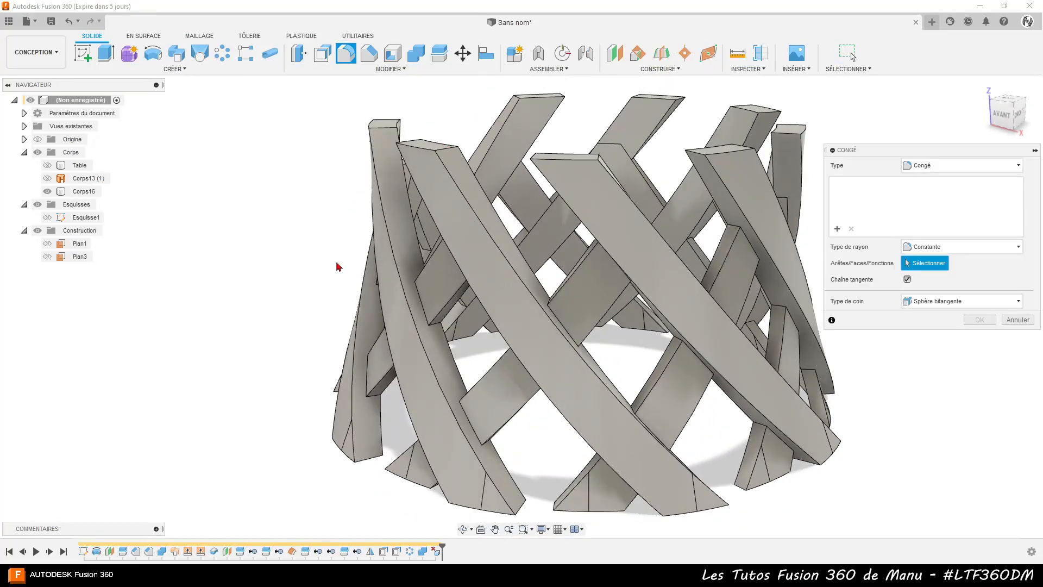
click(391, 326)
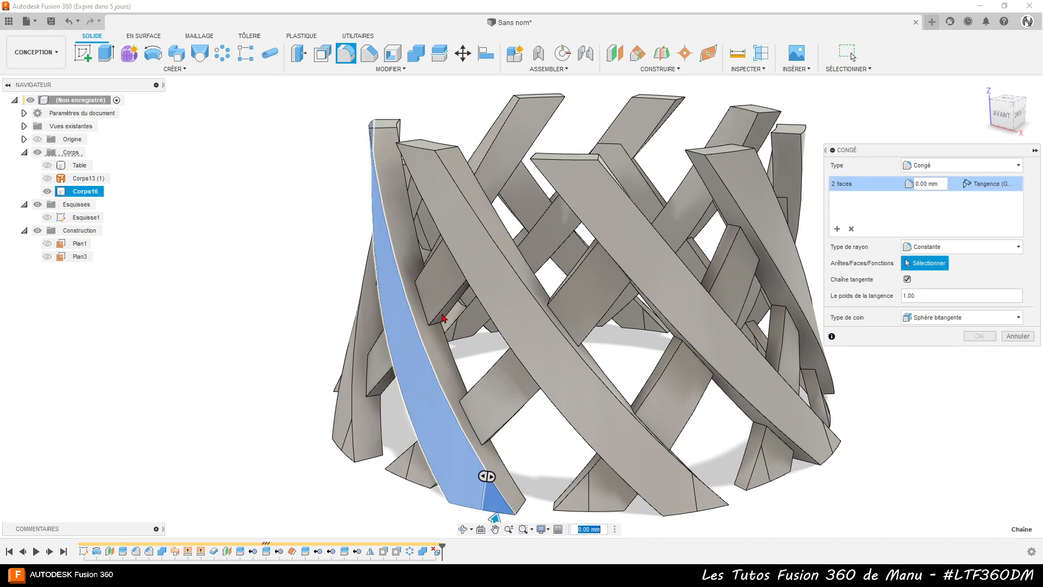
click(489, 275)
click(663, 274)
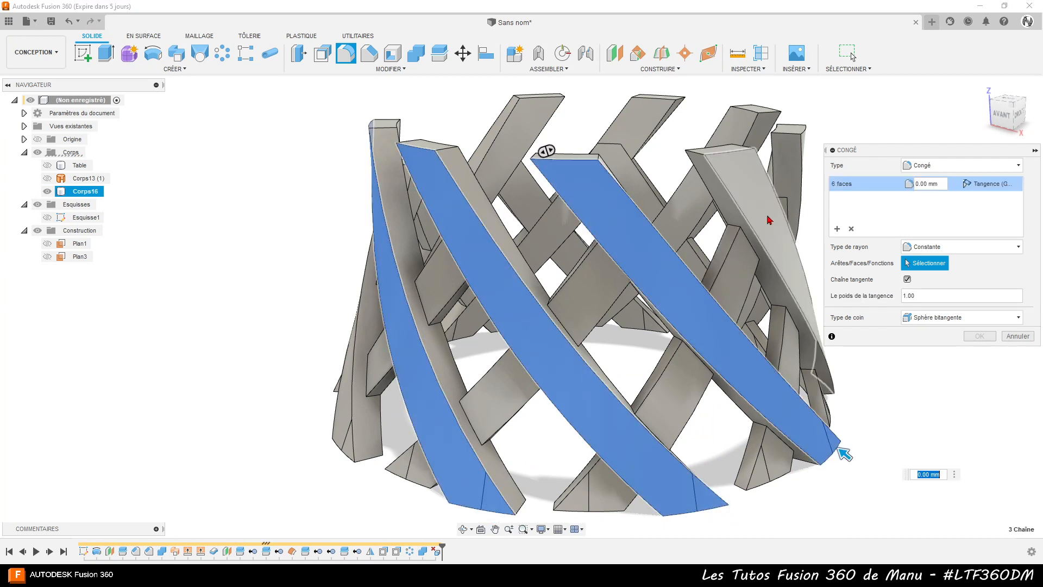
click(768, 219)
Add the outer faces of the remaining five outer strips around the lattice to the fillet and set its radius to 1 mm.
scroll(466, 230, down, 4)
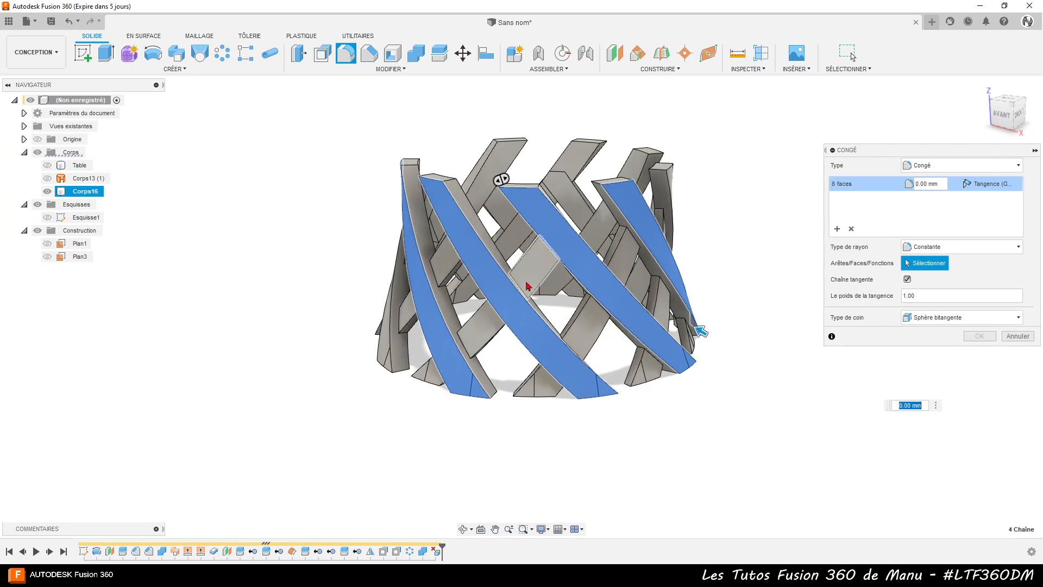
shift+middle_drag(530, 286, 457, 266)
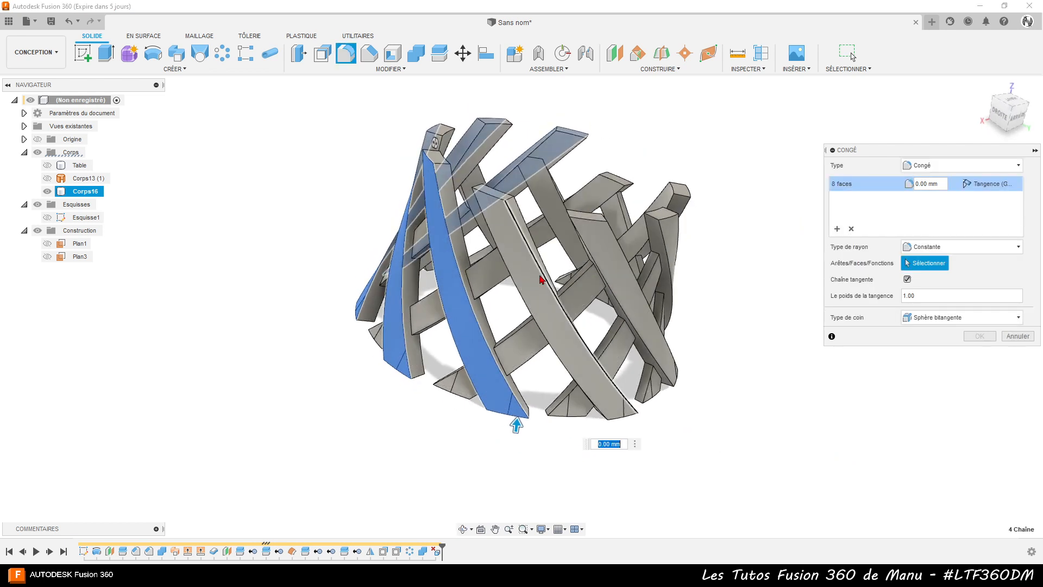
click(535, 281)
click(621, 281)
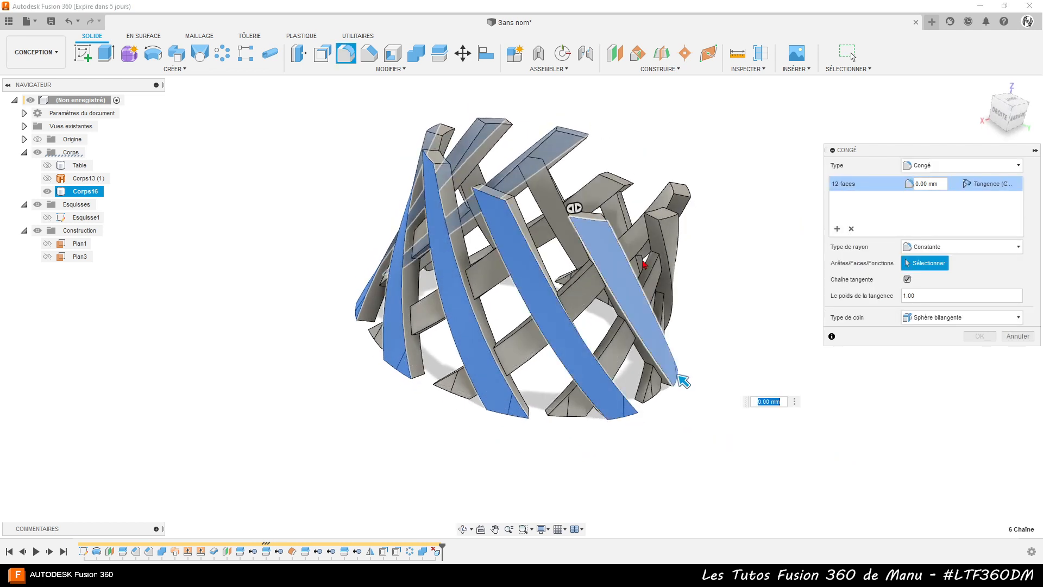
click(672, 348)
shift+middle_drag(673, 354, 566, 328)
click(573, 326)
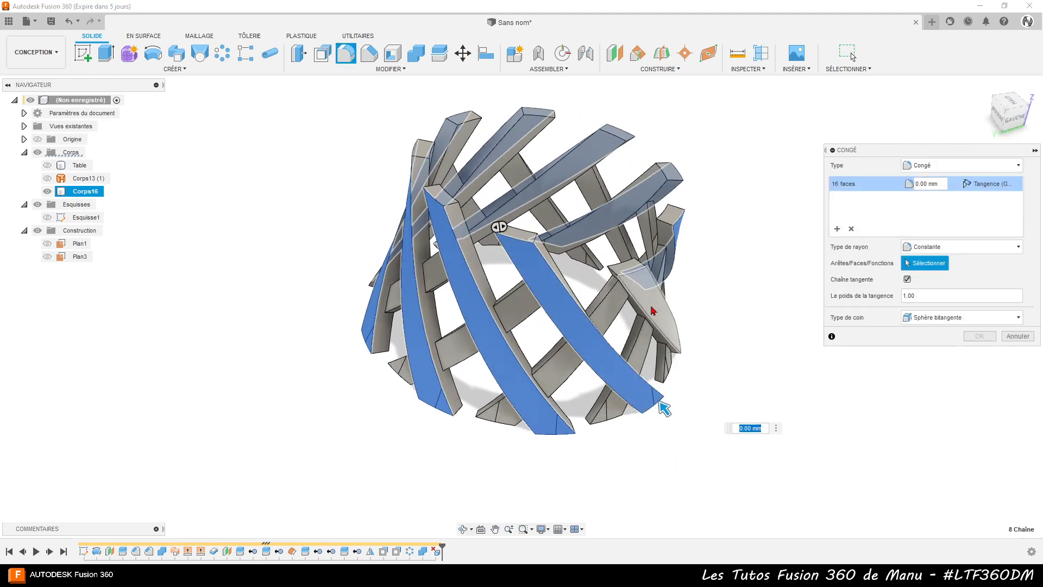
click(665, 332)
shift+middle_drag(683, 341, 680, 389)
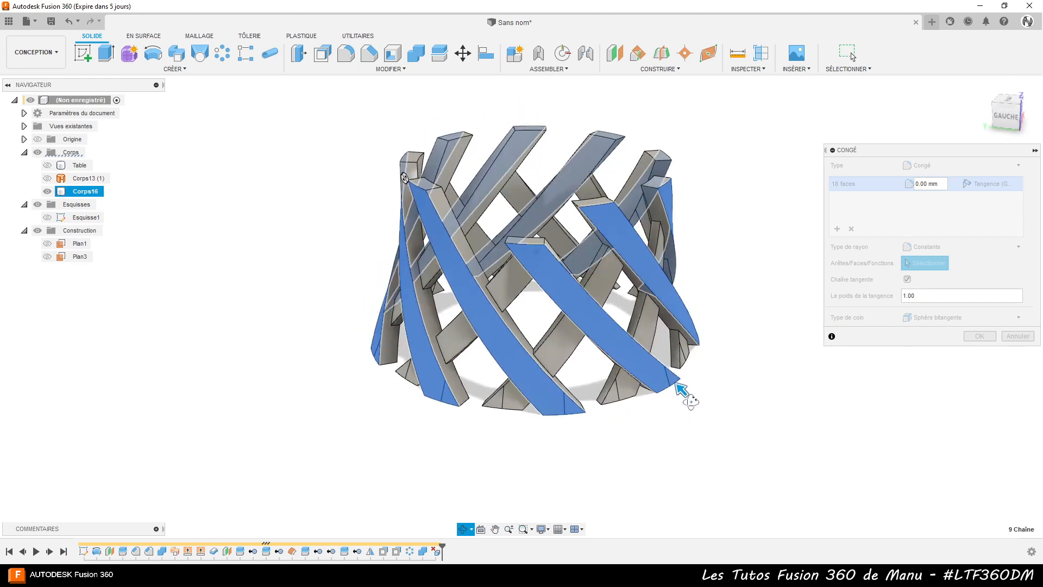
scroll(684, 402, up, 4)
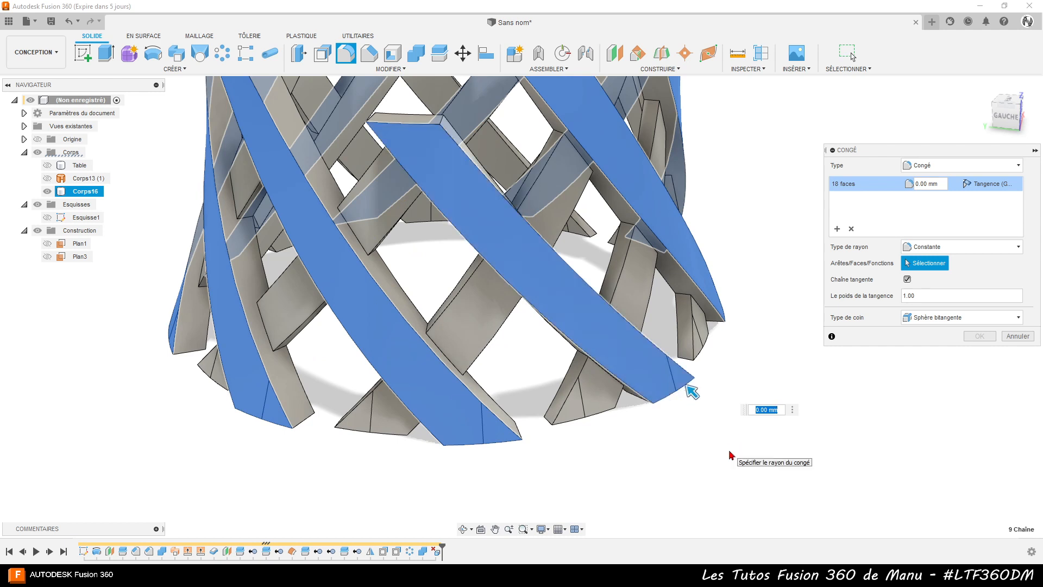
text(1)
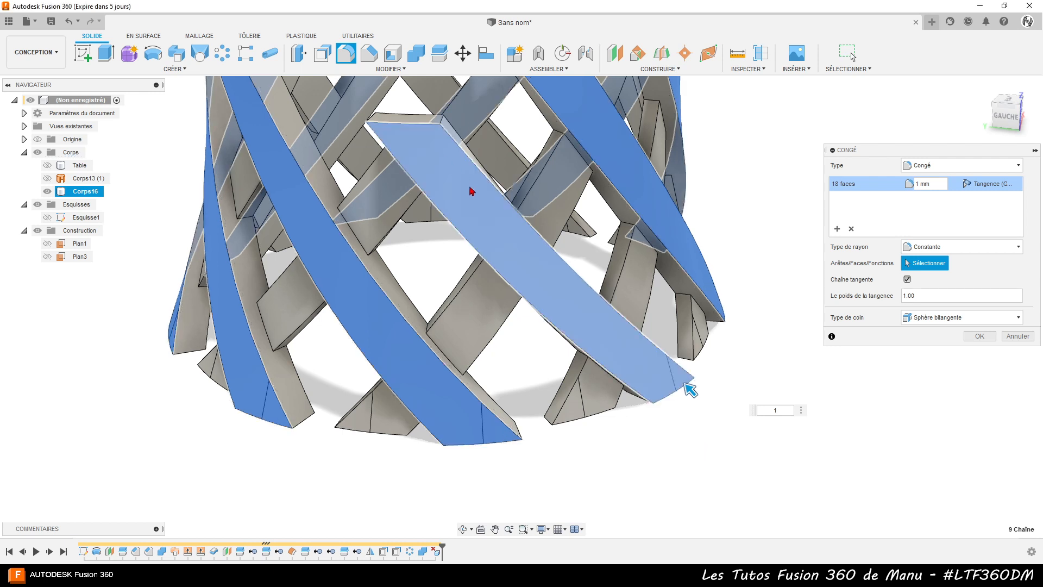
Add the side edges of a strip's top end and the contact edges at nearby strip crossings, and apply the fillet.
shift+middle_drag(473, 192, 485, 228)
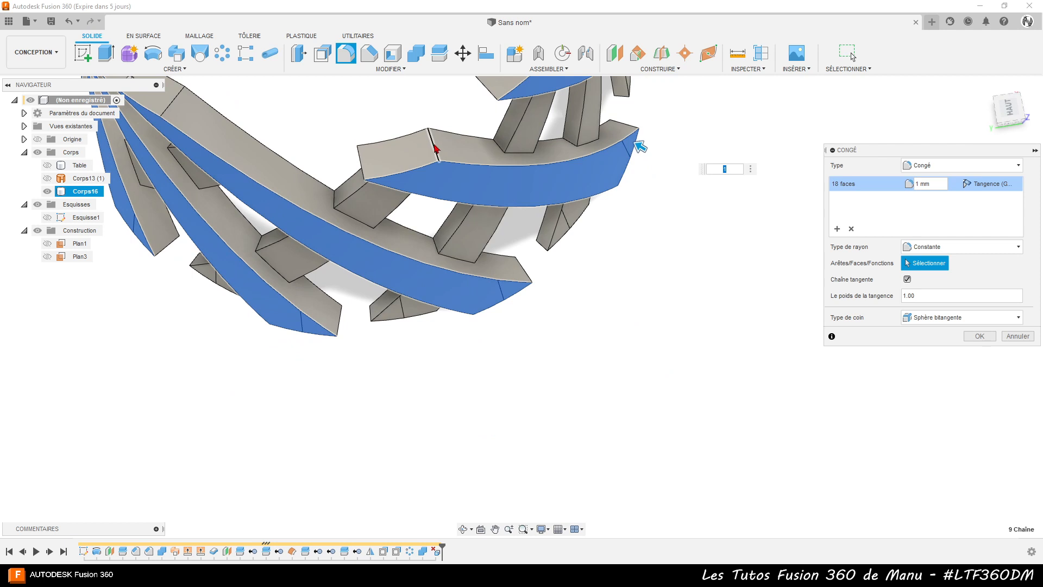
click(433, 146)
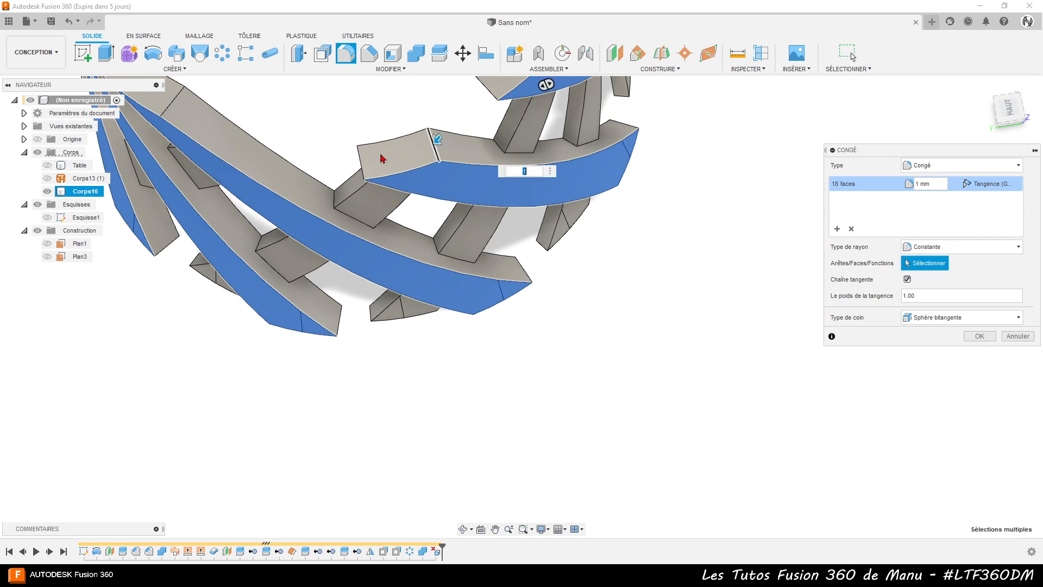
click(454, 161)
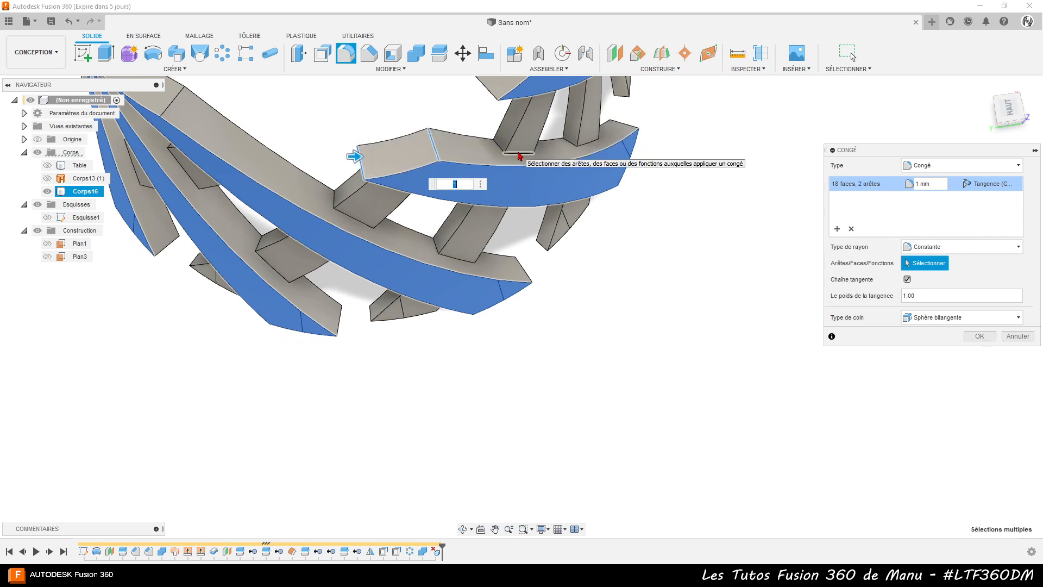
click(499, 148)
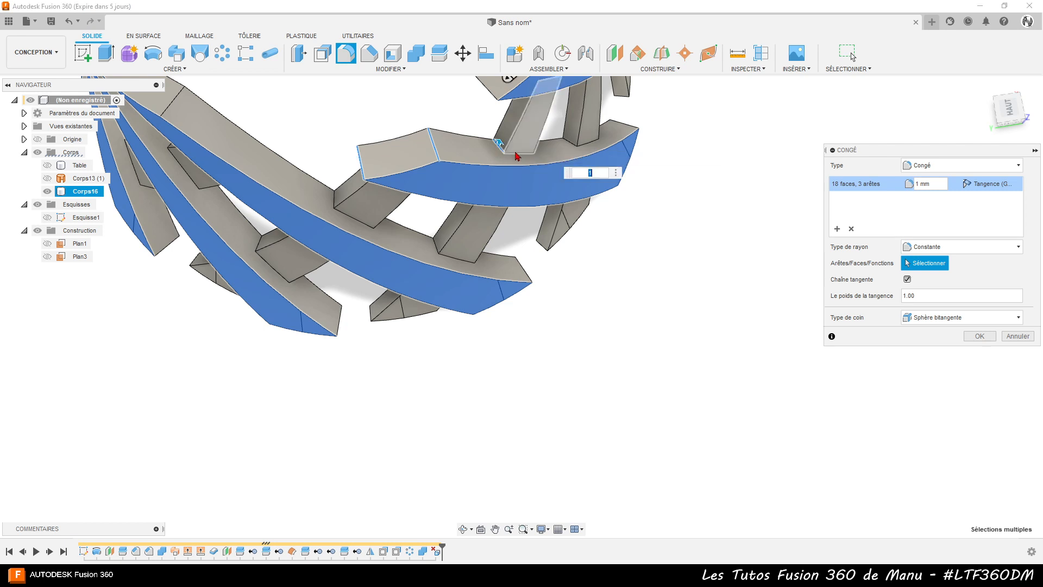
click(516, 153)
click(571, 142)
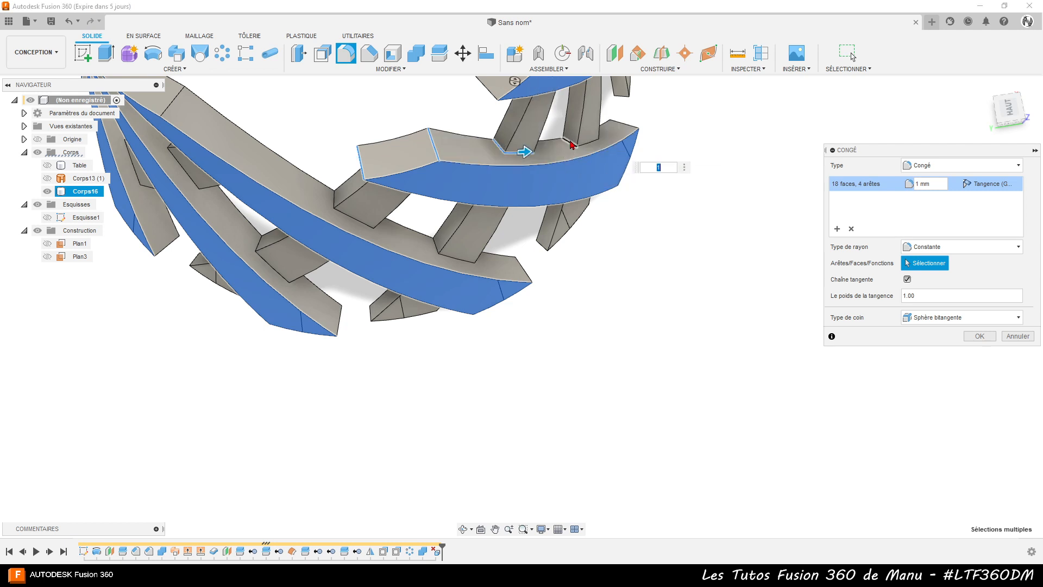
click(586, 144)
shift+middle_drag(569, 156, 516, 133)
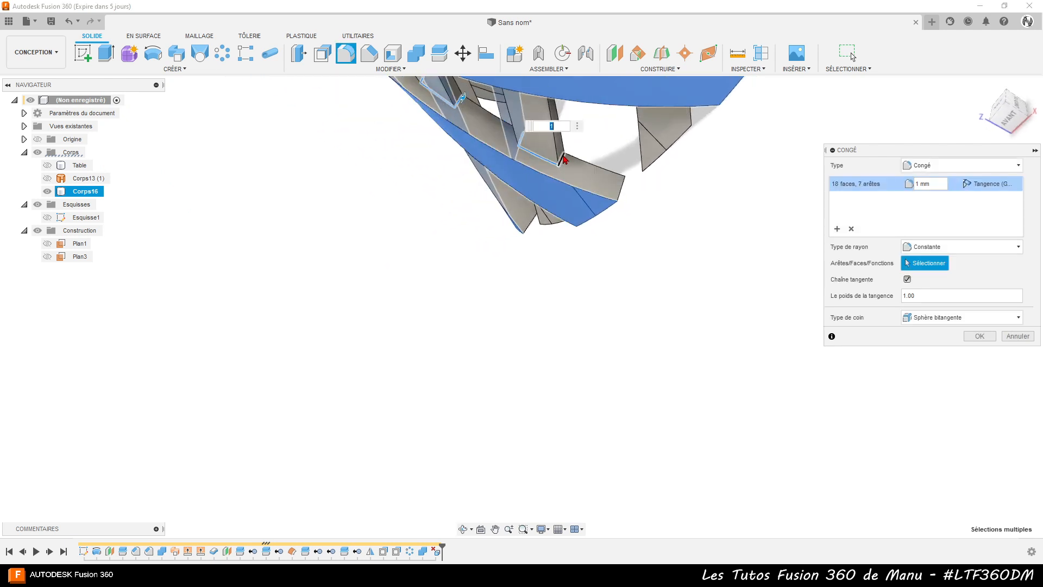
click(561, 161)
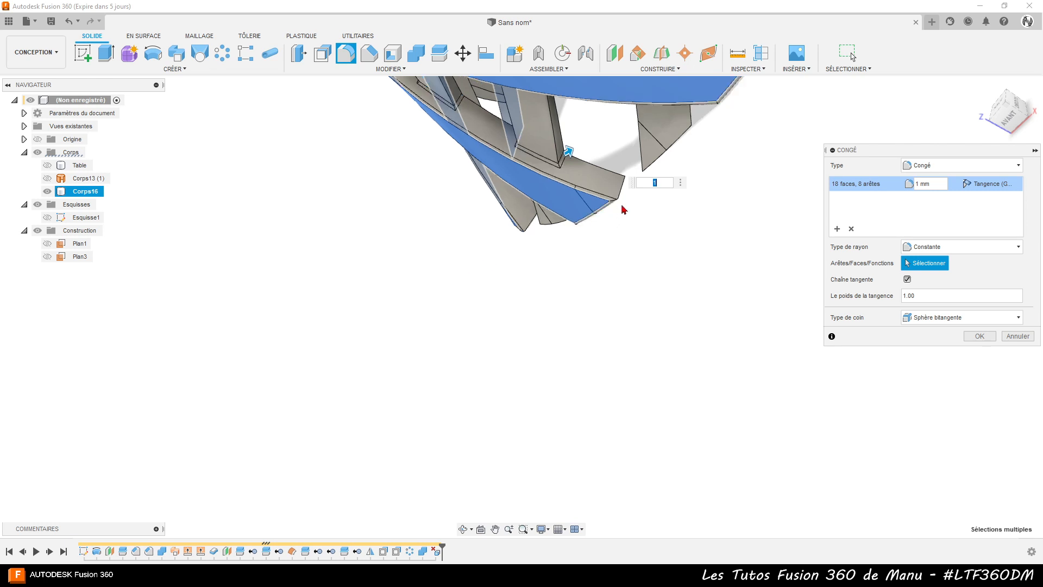
click(980, 336)
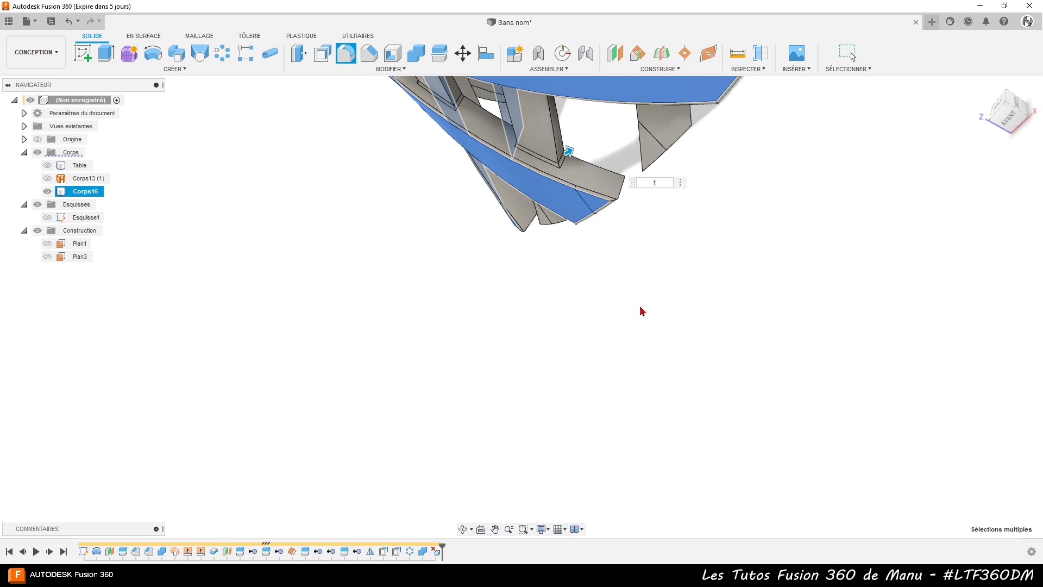
key(Return)
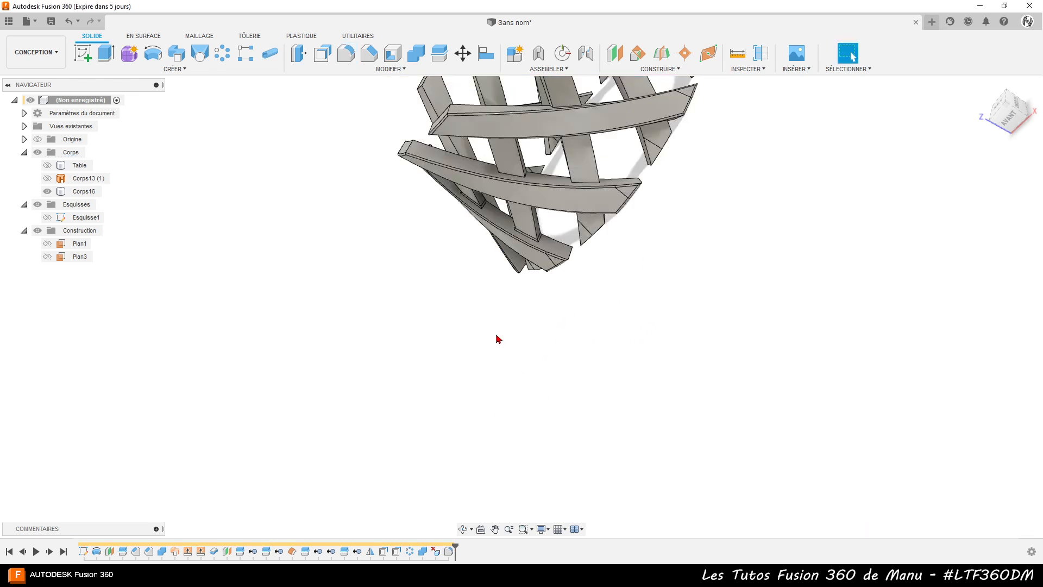
Start a constant-radius fillet on the lattice body and select the exposed inner strip faces between the front outer strips.
shift+middle_drag(495, 339, 499, 310)
drag(463, 343, 522, 331)
key(Escape)
scroll(496, 261, up, 5)
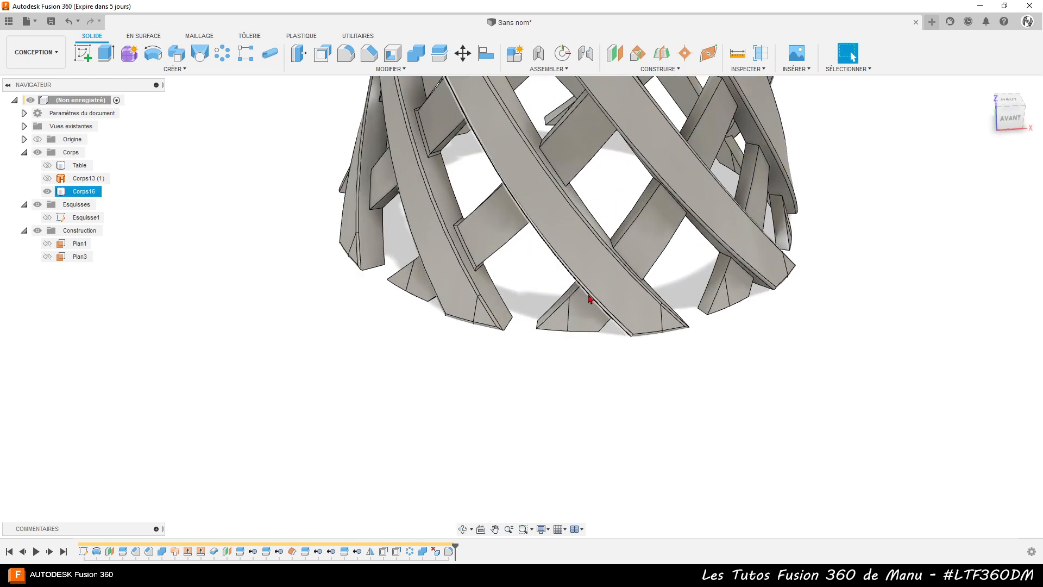
shift+middle_drag(625, 321, 599, 340)
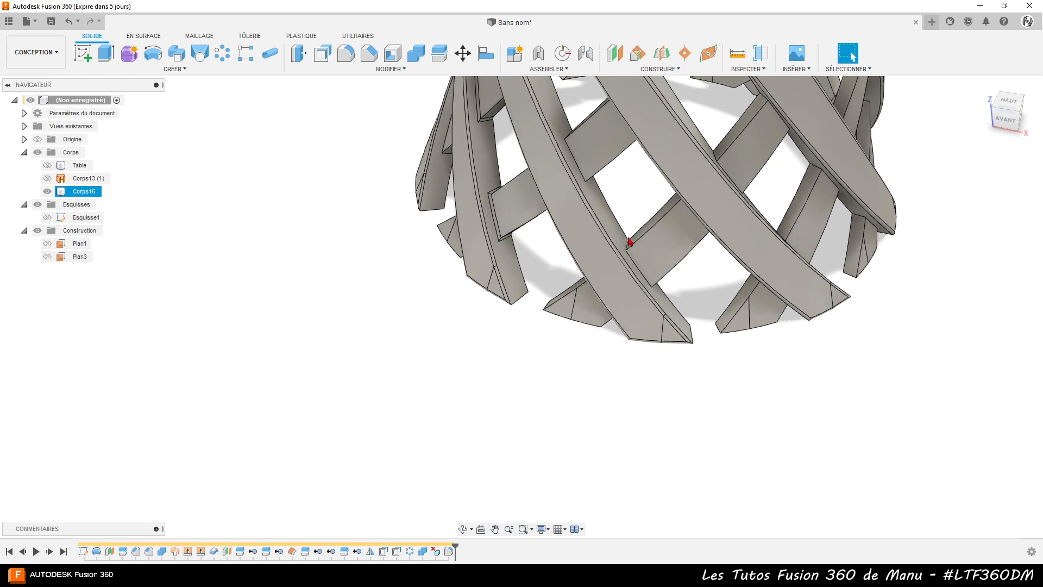
key(f)
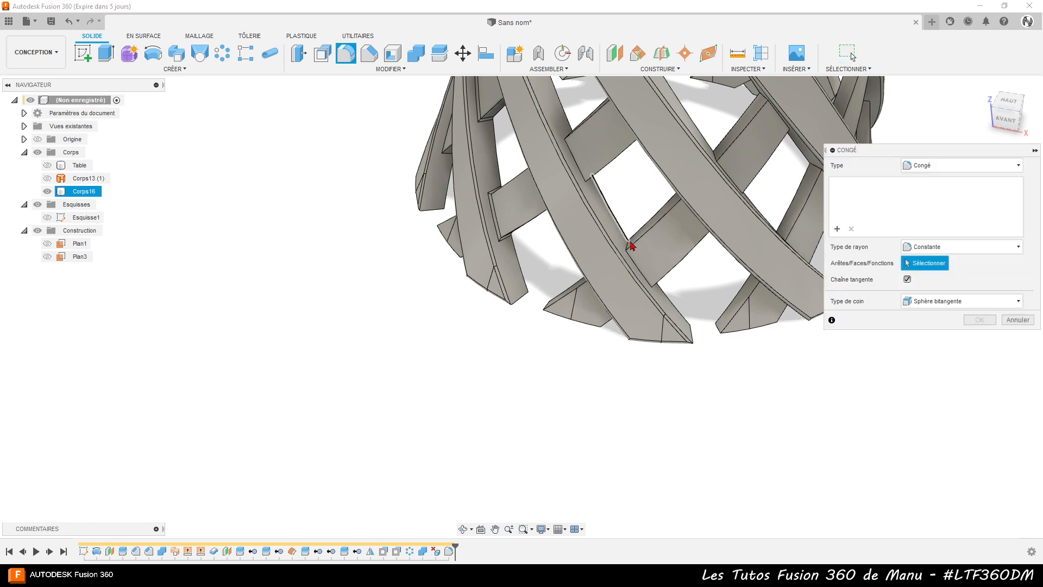
click(657, 252)
click(754, 142)
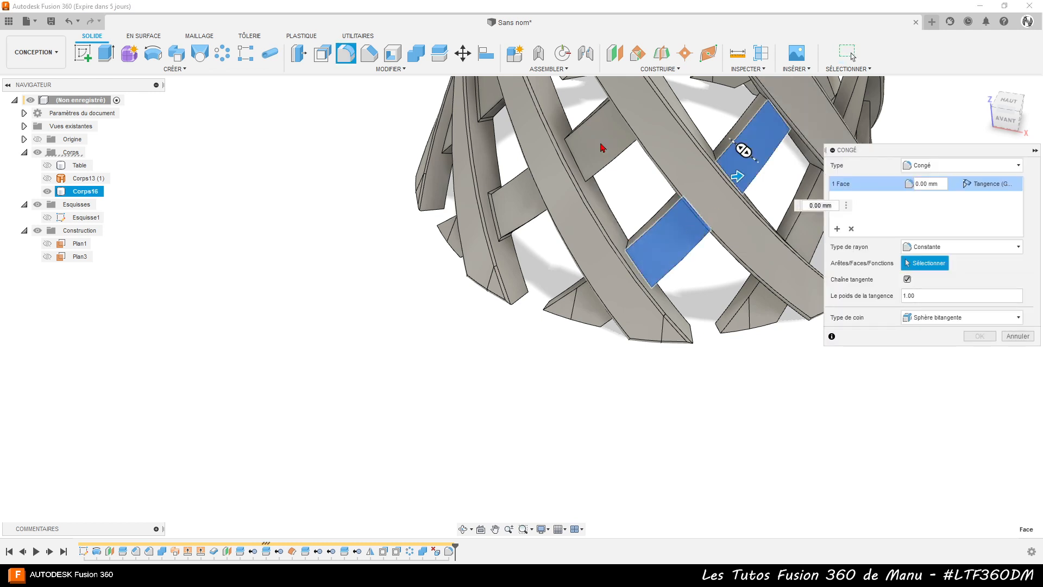
click(601, 146)
click(516, 211)
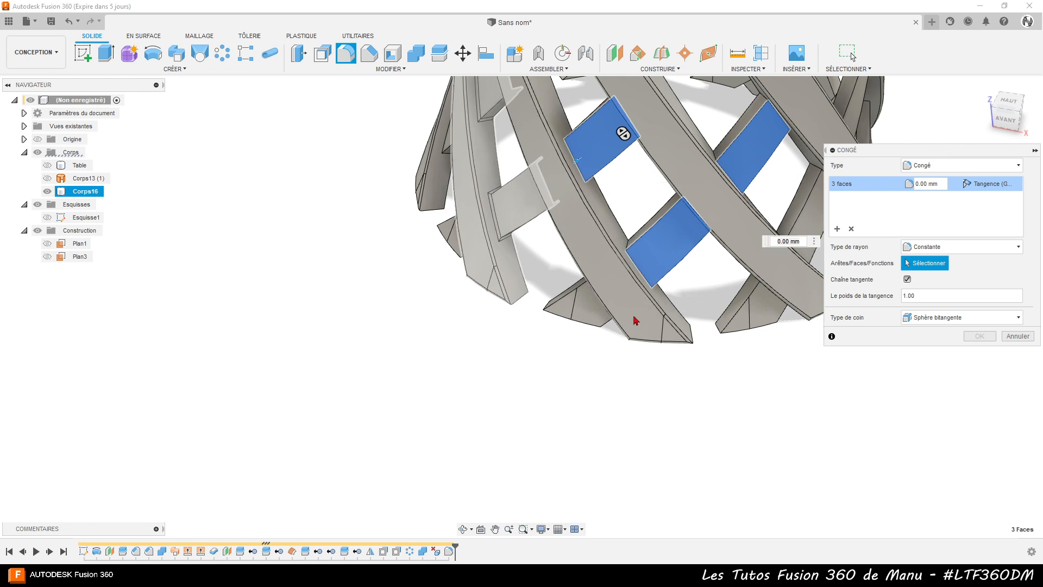
Add the inner strips' triangular lower end faces at the front and the next exposed inner strip faces to the fillet.
click(588, 313)
click(587, 315)
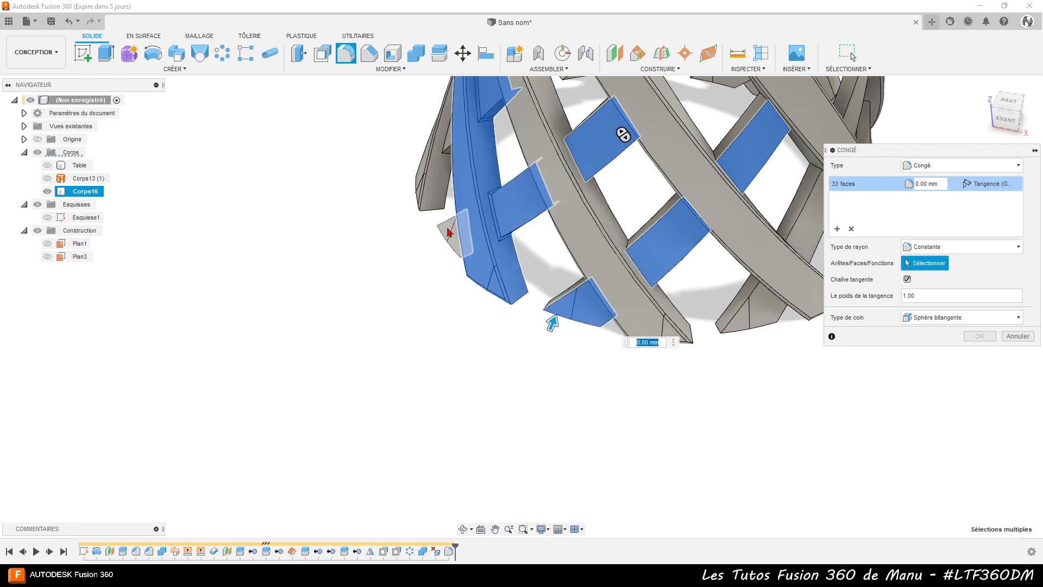
click(450, 233)
click(765, 310)
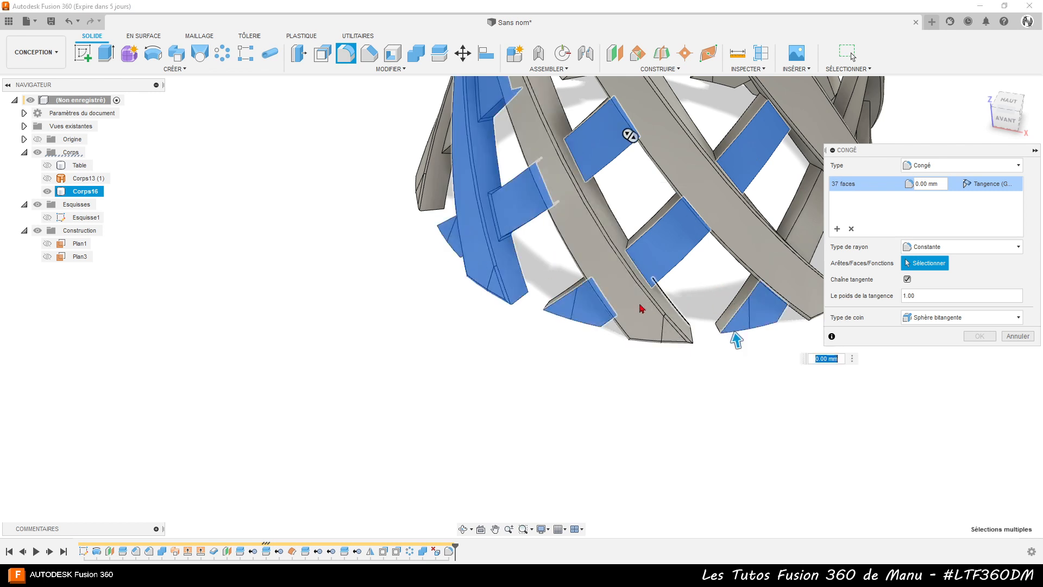
shift+middle_drag(634, 304, 466, 326)
click(688, 259)
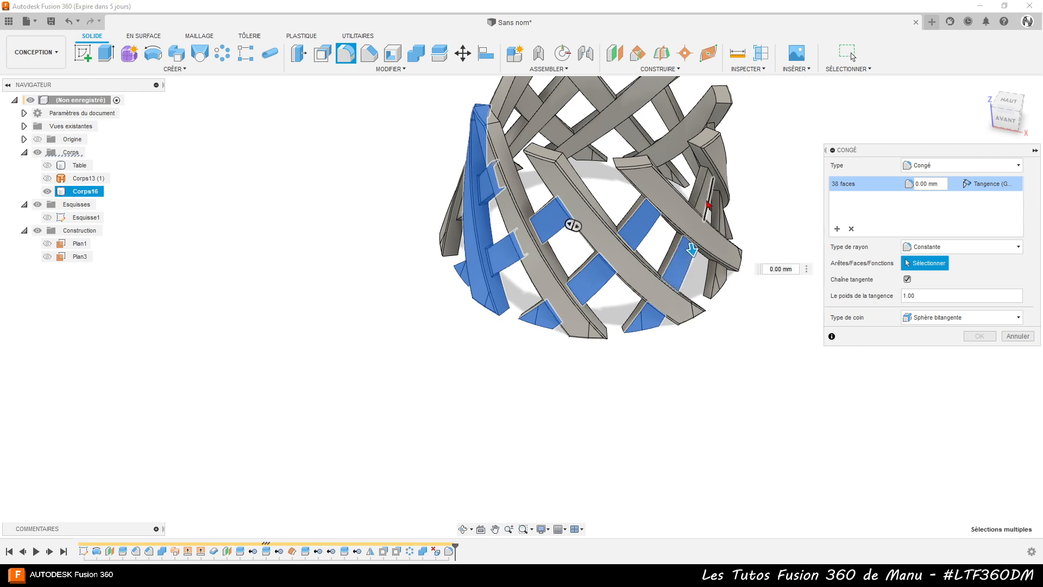
click(708, 204)
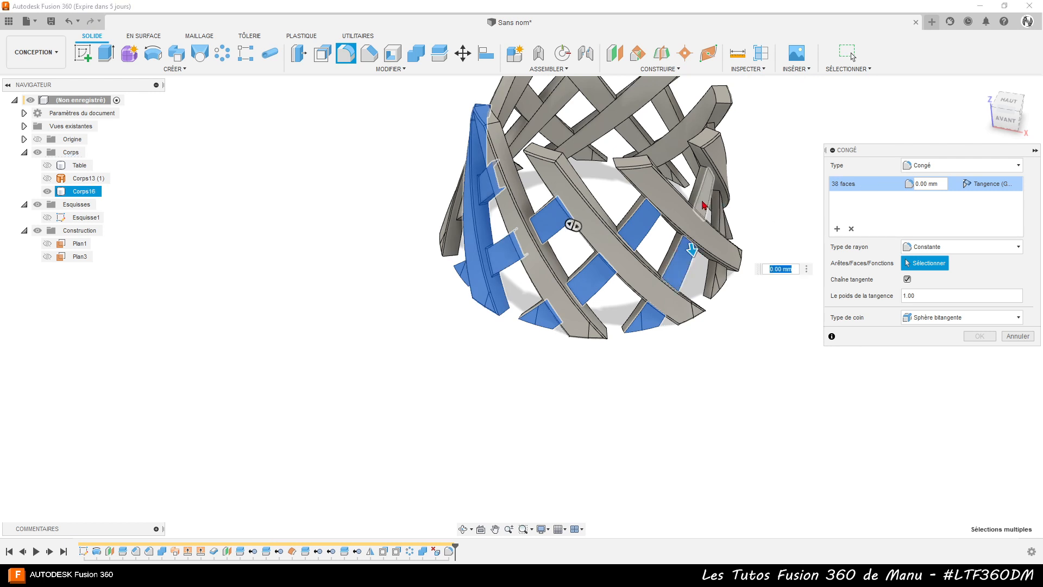
click(708, 204)
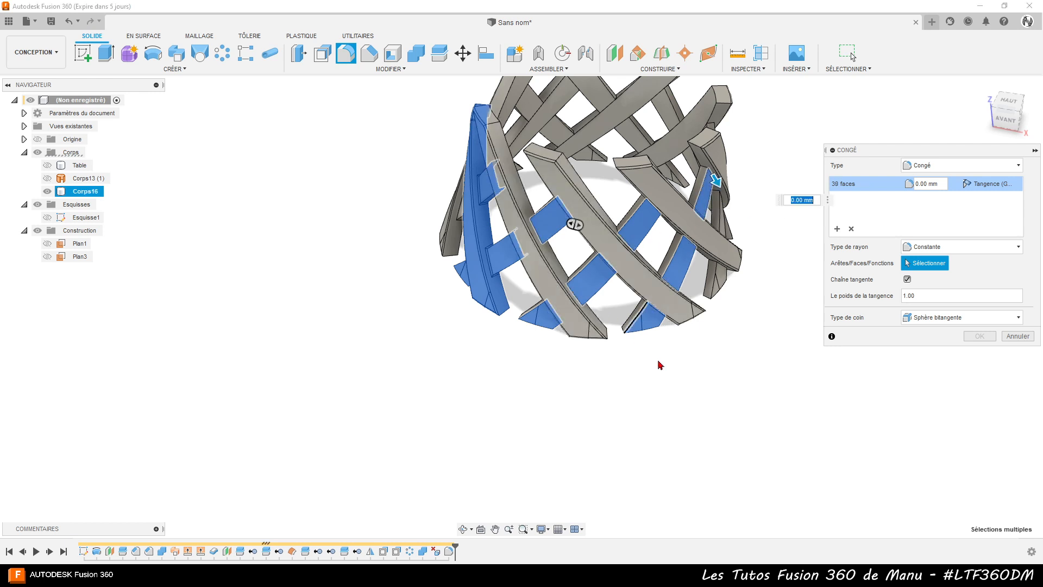
Add the exposed inner strip faces and lower end faces on the lattice's right side to the fillet selection.
shift+middle_drag(676, 370, 620, 370)
scroll(462, 269, down, 3)
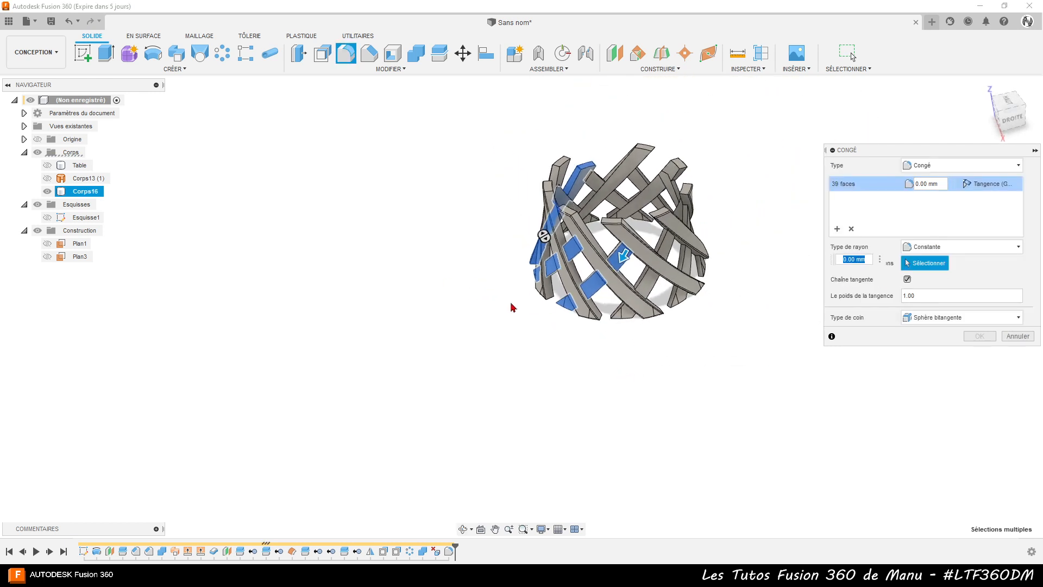
scroll(760, 316, up, 5)
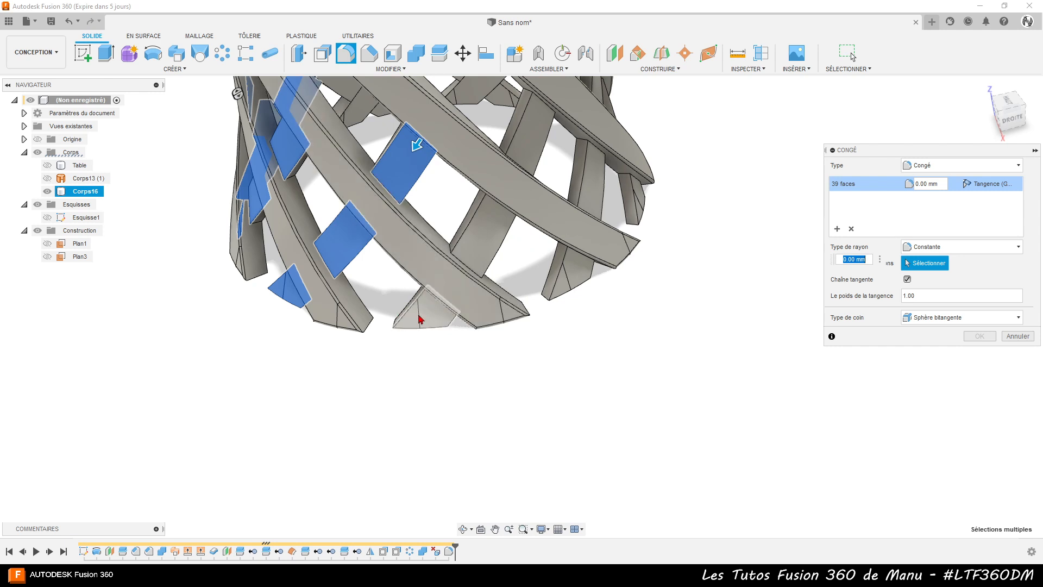
click(480, 261)
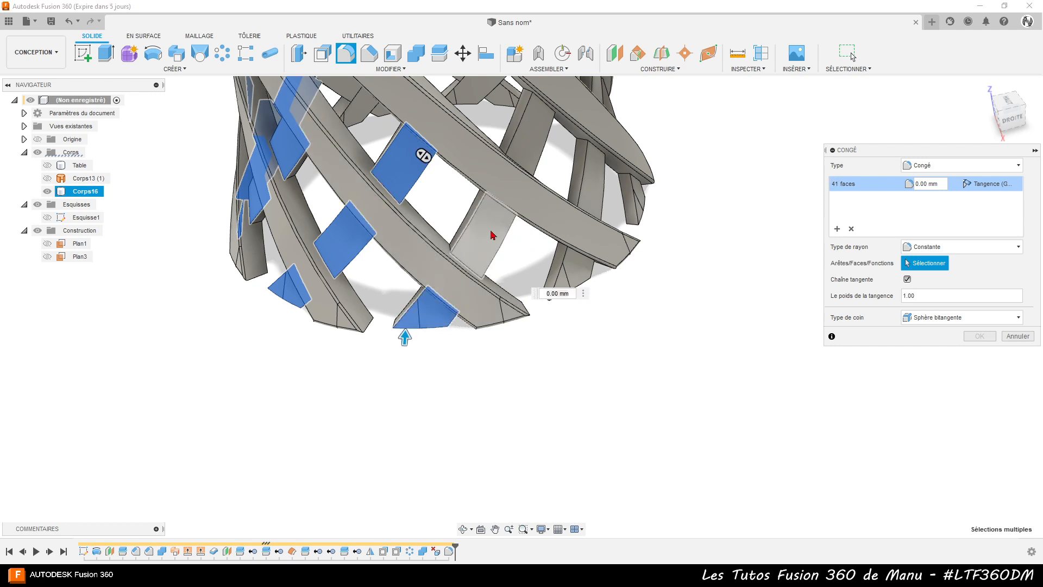
click(489, 233)
click(530, 133)
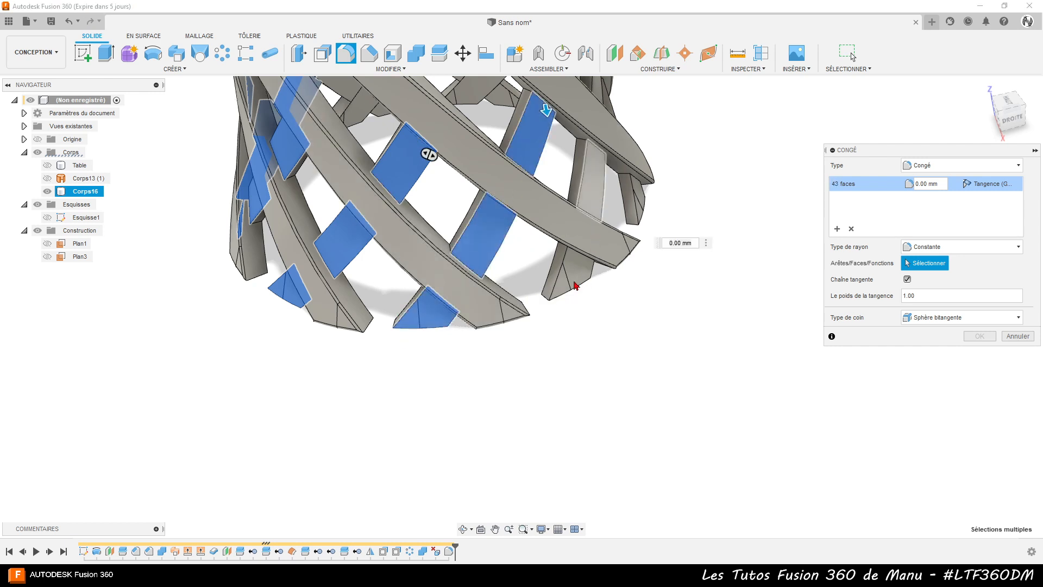
click(595, 201)
click(576, 273)
scroll(552, 376, down, 4)
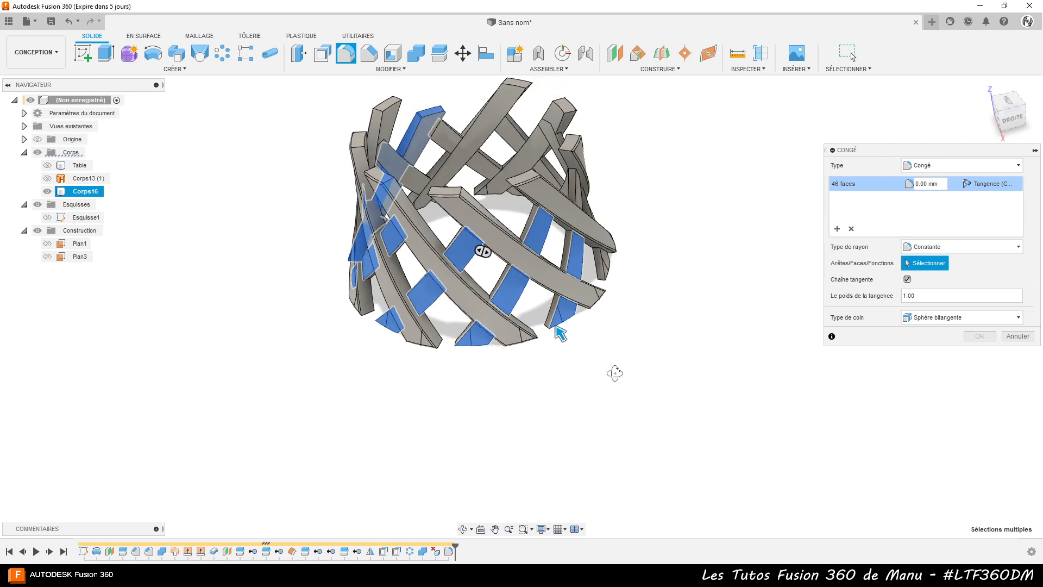
Add the exposed inner strip faces and lower end faces around the rear of the lattice to the fillet selection.
shift+middle_drag(615, 373, 556, 357)
click(513, 228)
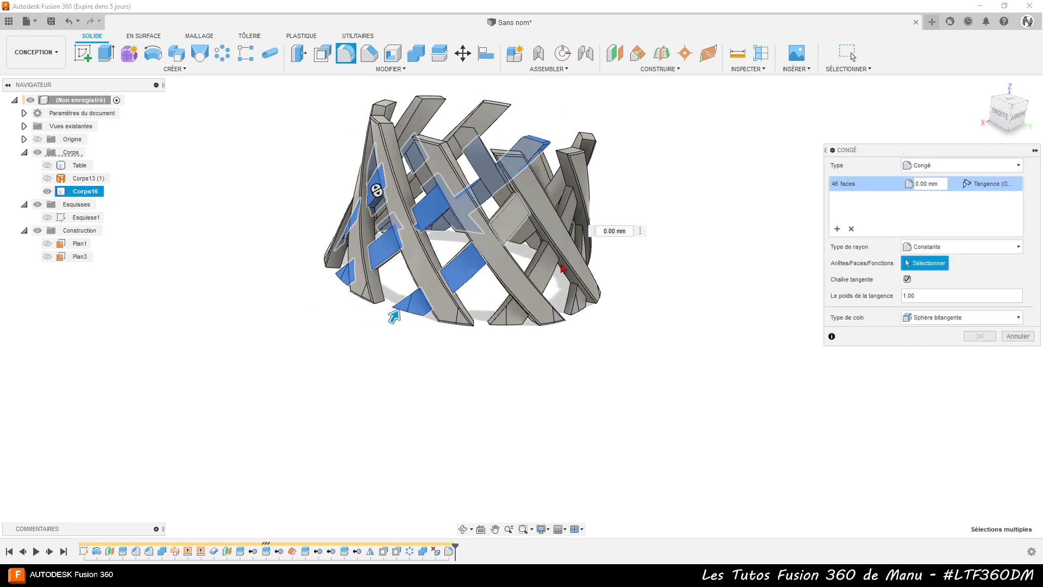
click(542, 274)
click(516, 313)
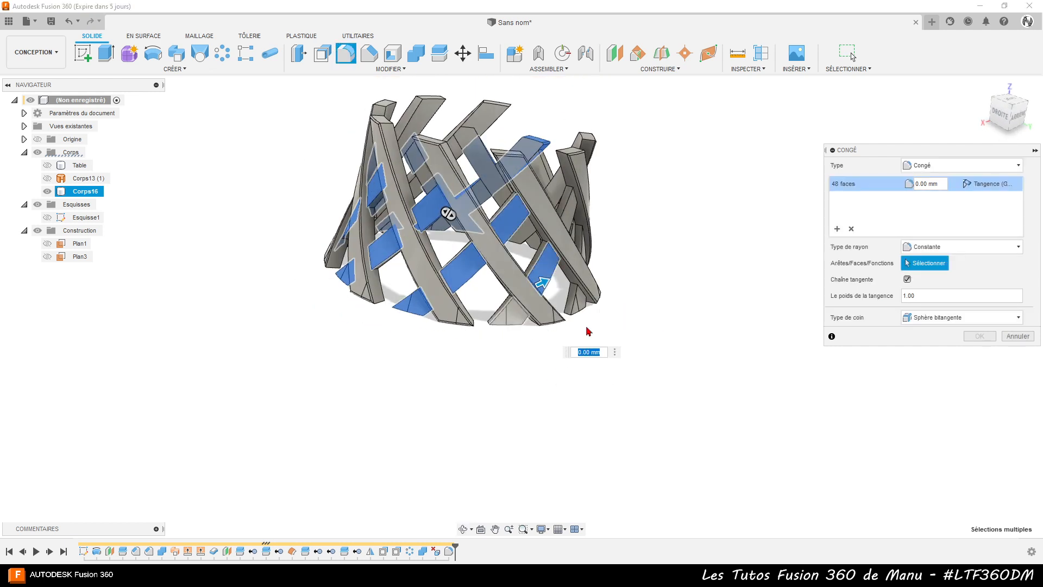
shift+middle_drag(604, 336, 491, 342)
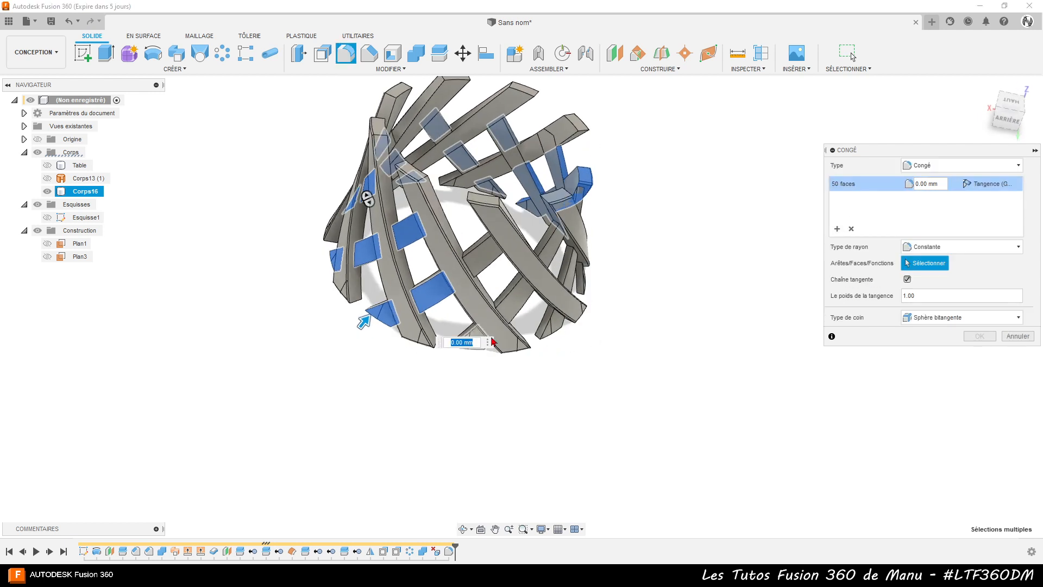
click(474, 337)
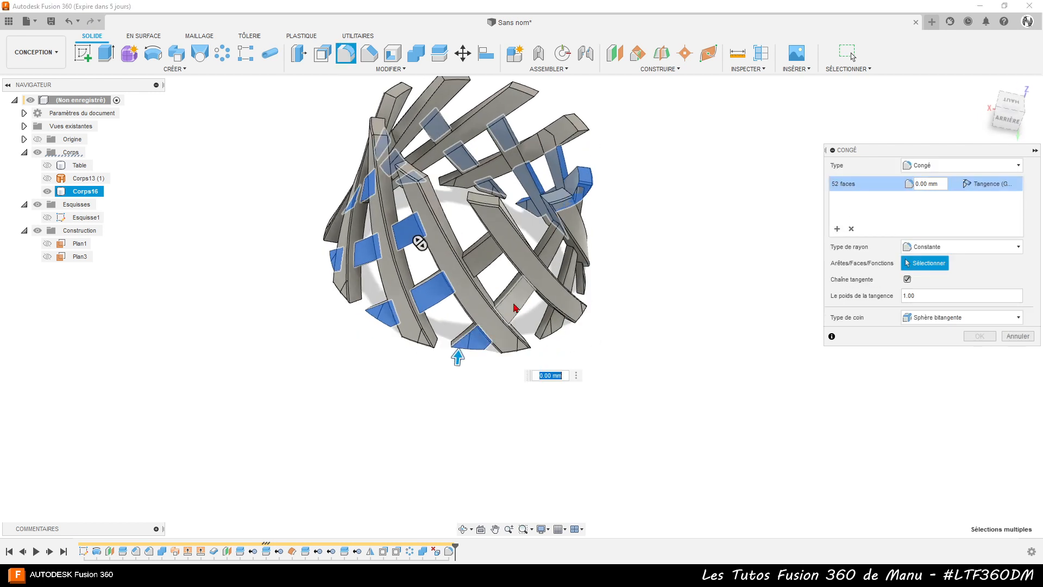
click(550, 251)
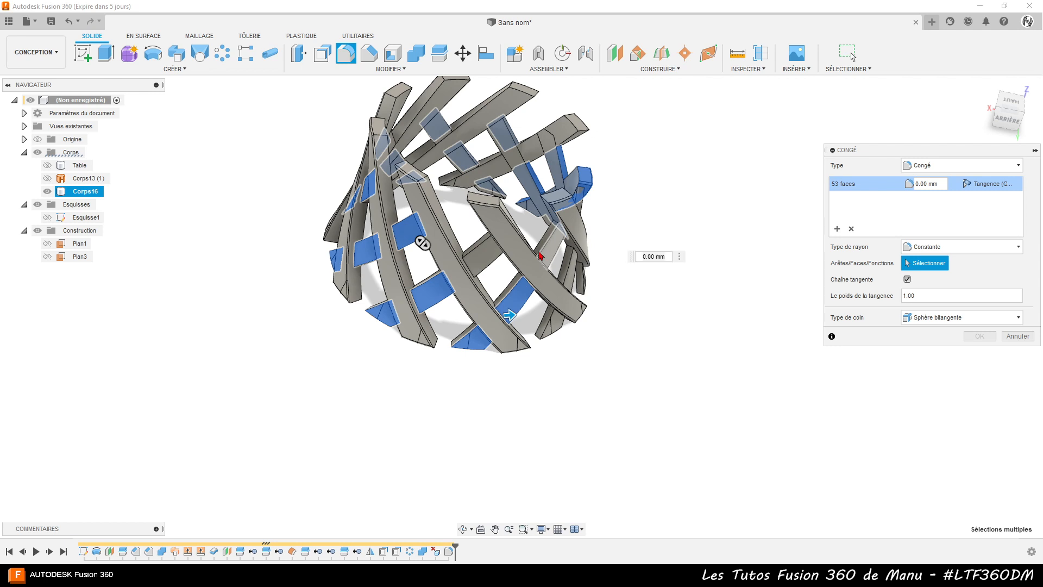
click(495, 268)
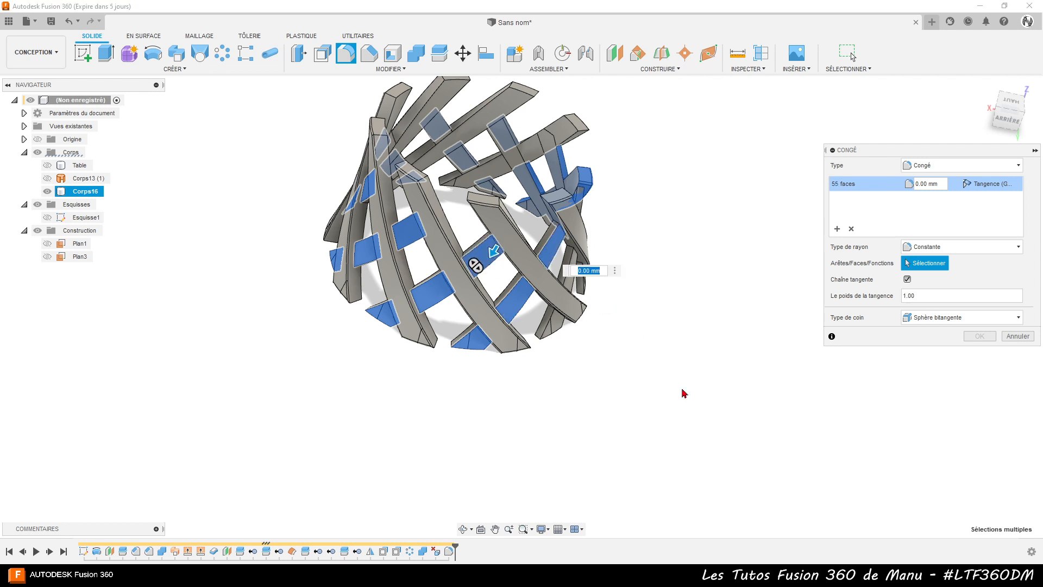
Add the inner strip faces on the lattice's left side to the fillet and deselect the tangent-chained strip faces.
shift+middle_drag(682, 391, 589, 360)
click(456, 313)
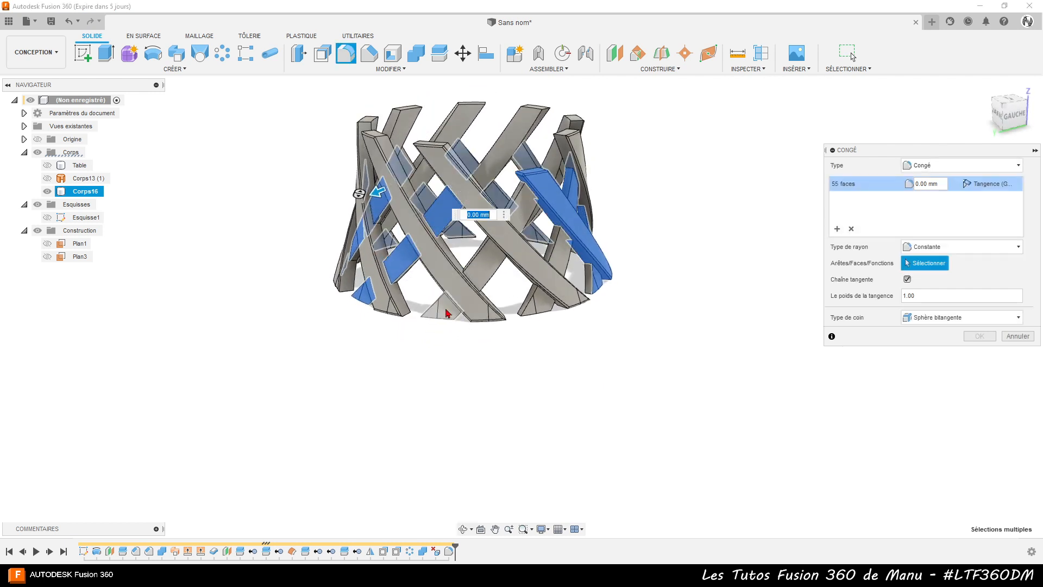
click(486, 273)
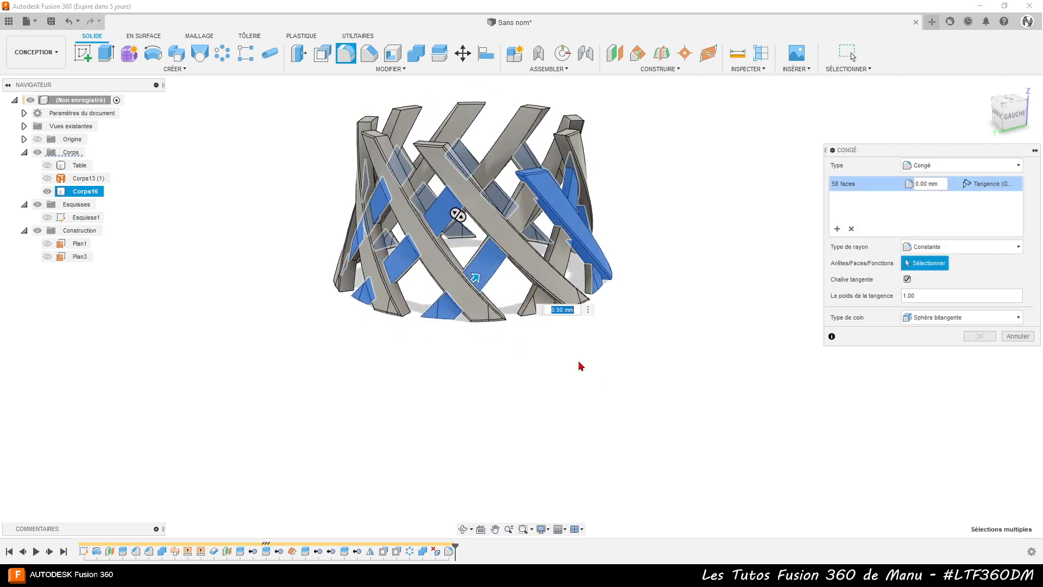
shift+middle_drag(581, 365, 560, 390)
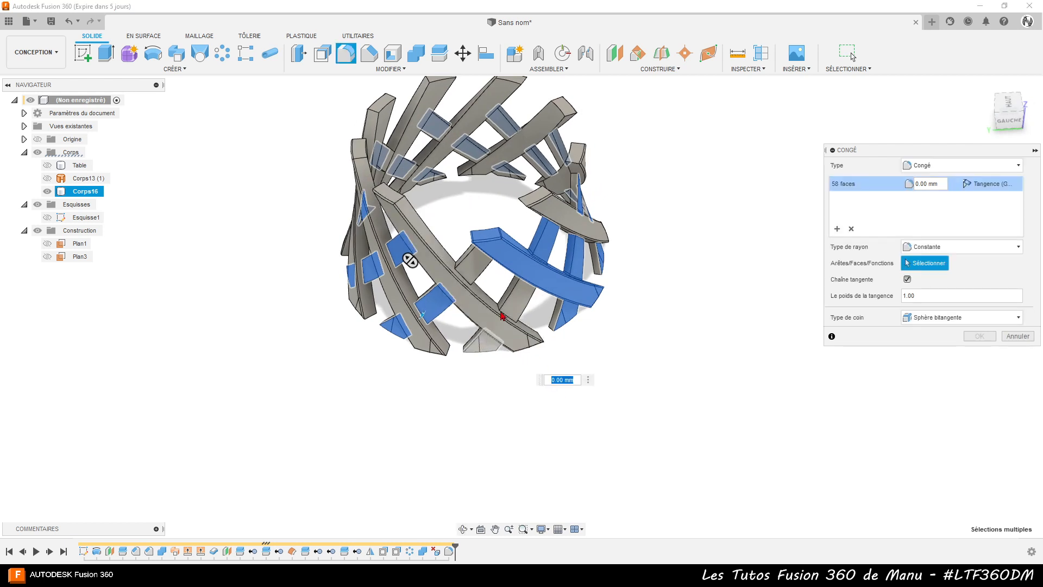
click(482, 341)
click(519, 306)
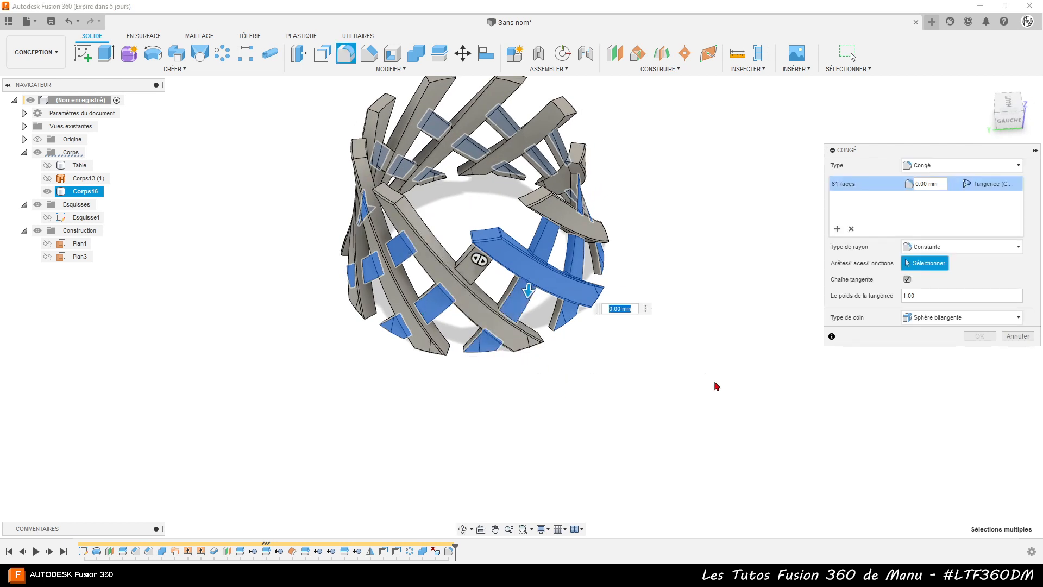
shift+middle_drag(724, 391, 676, 350)
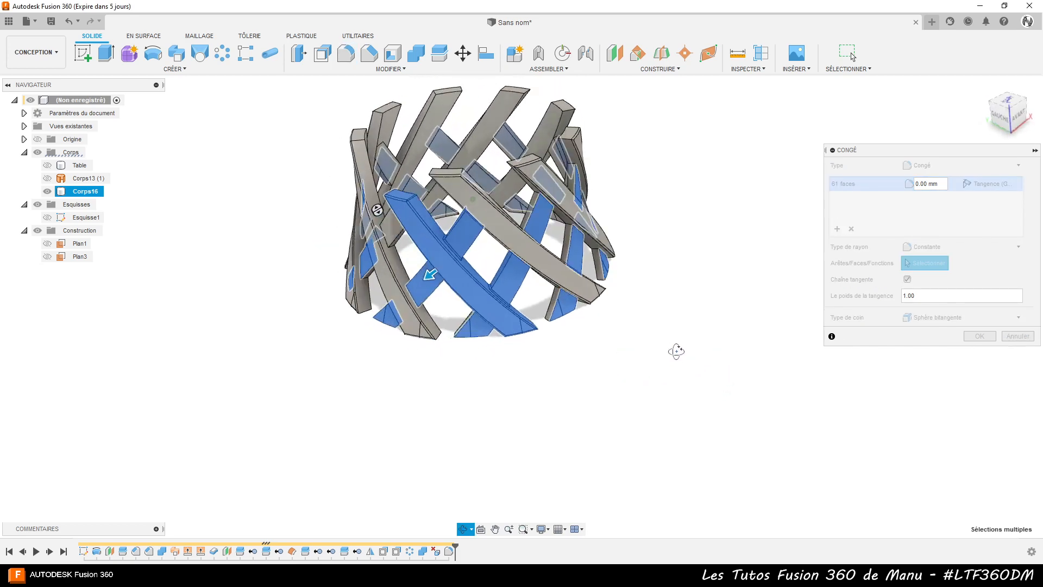
click(478, 295)
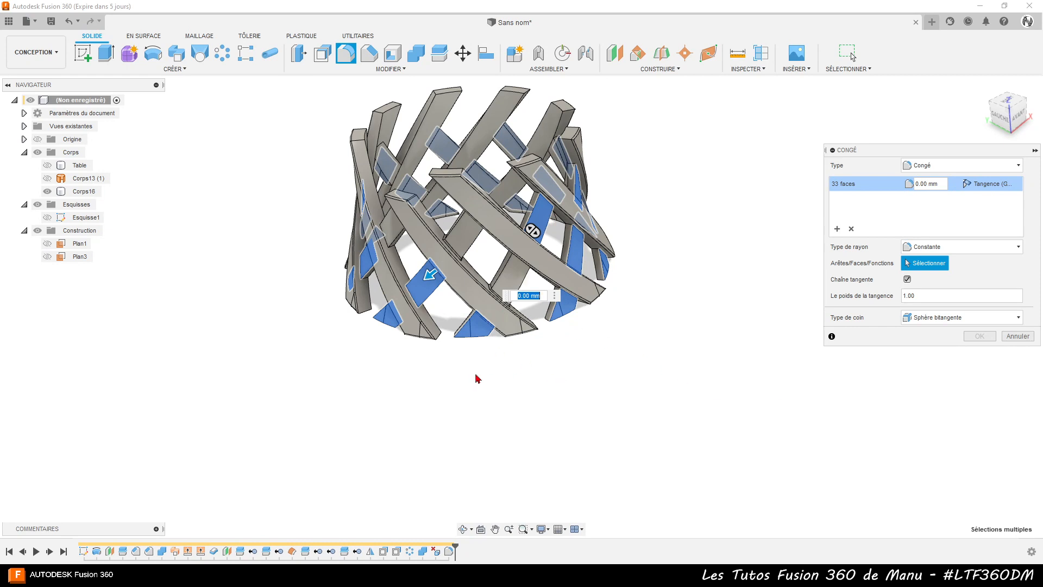
Try a 1 mm fillet on the inner strip faces with tangent chaining off and the remaining exposed faces added, and cancel it.
shift+middle_drag(511, 385, 540, 380)
click(907, 279)
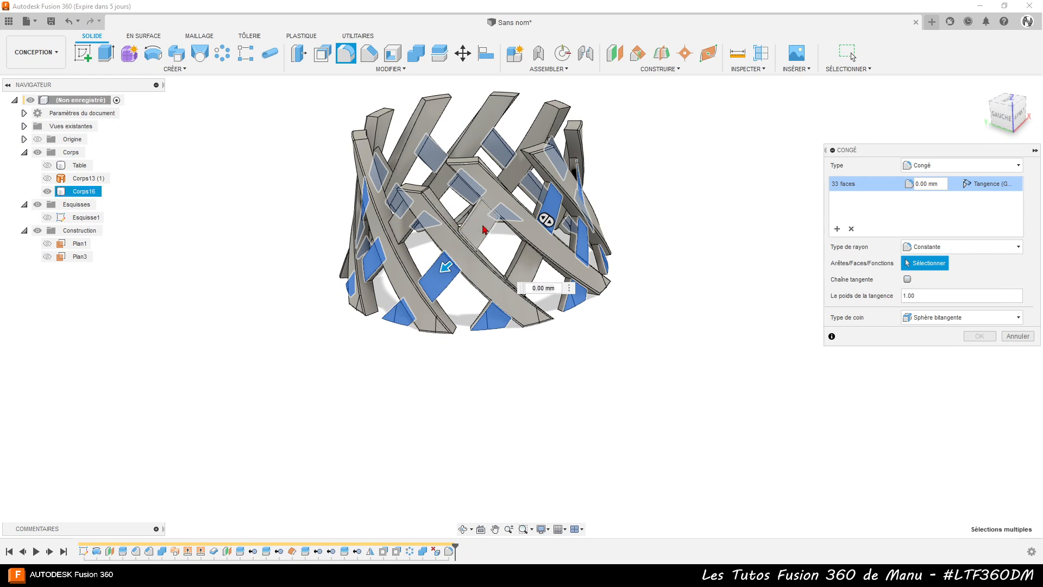
click(497, 241)
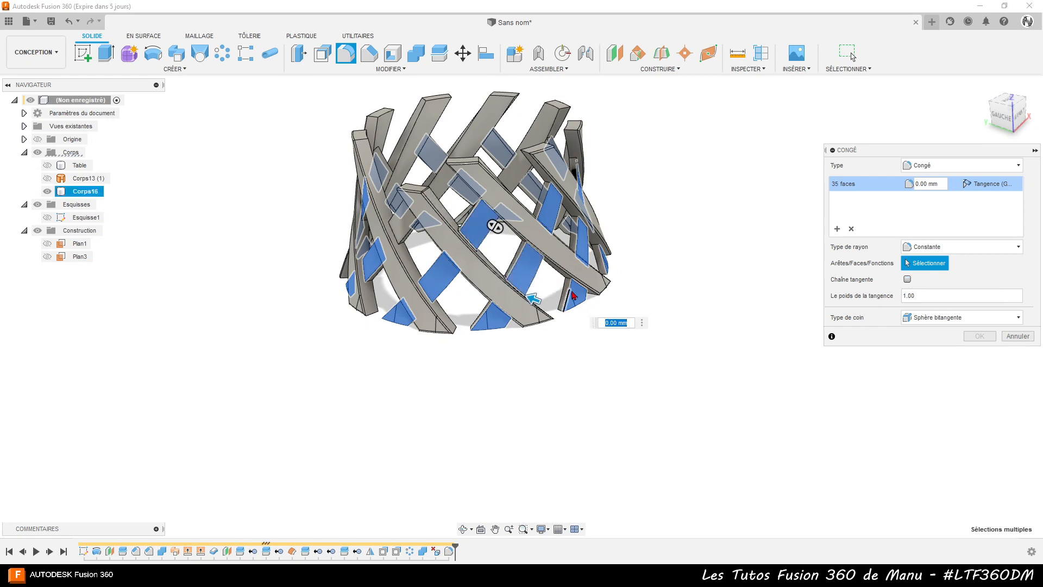
mouse_move(518, 376)
shift+middle_down()
mouse_move(552, 366)
mouse_move(553, 354)
mouse_move(537, 378)
shift+middle_up()
click(475, 219)
shift+middle_drag(603, 353, 565, 393)
text(1)
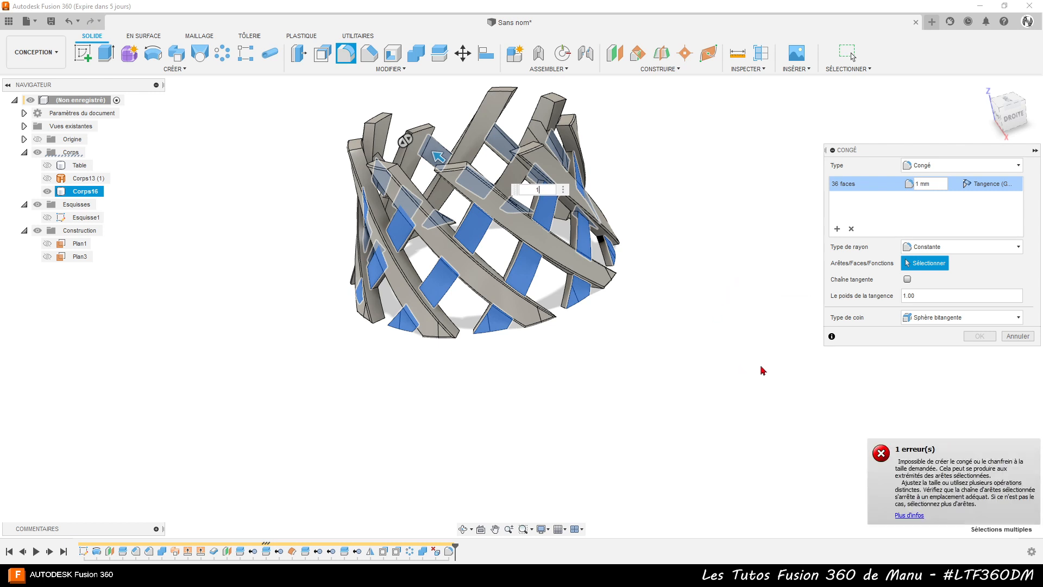
click(1016, 337)
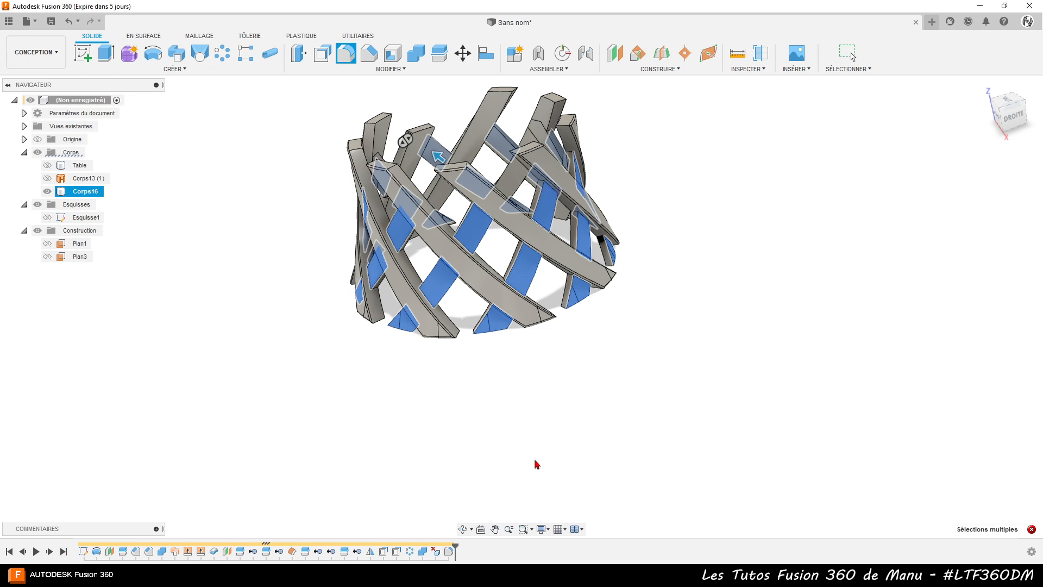
click(851, 55)
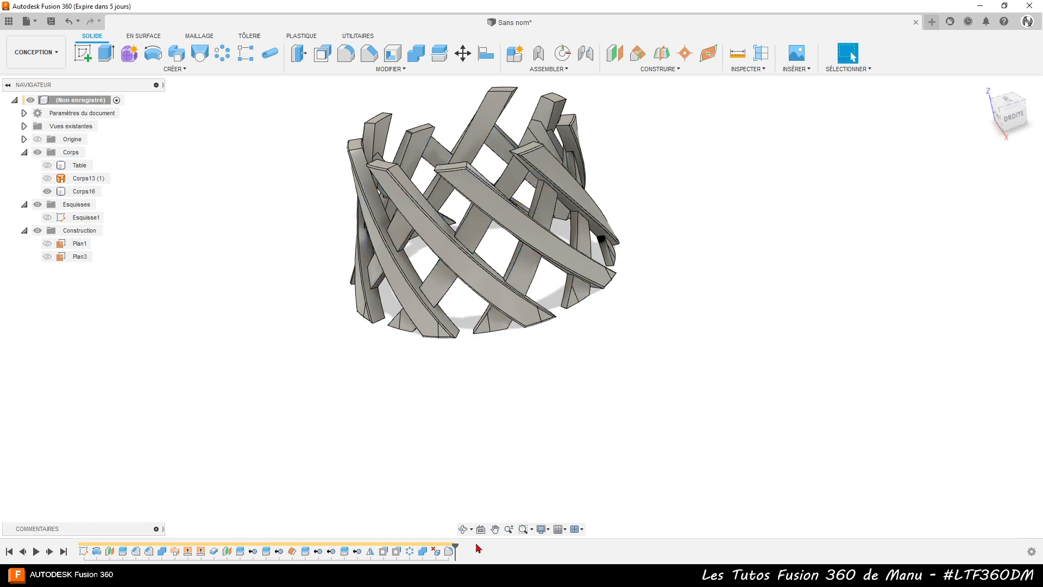
Delete the lattice's last fillet from the design history and roll the history back to just before the circular pattern.
drag(455, 548, 442, 549)
right_click(449, 554)
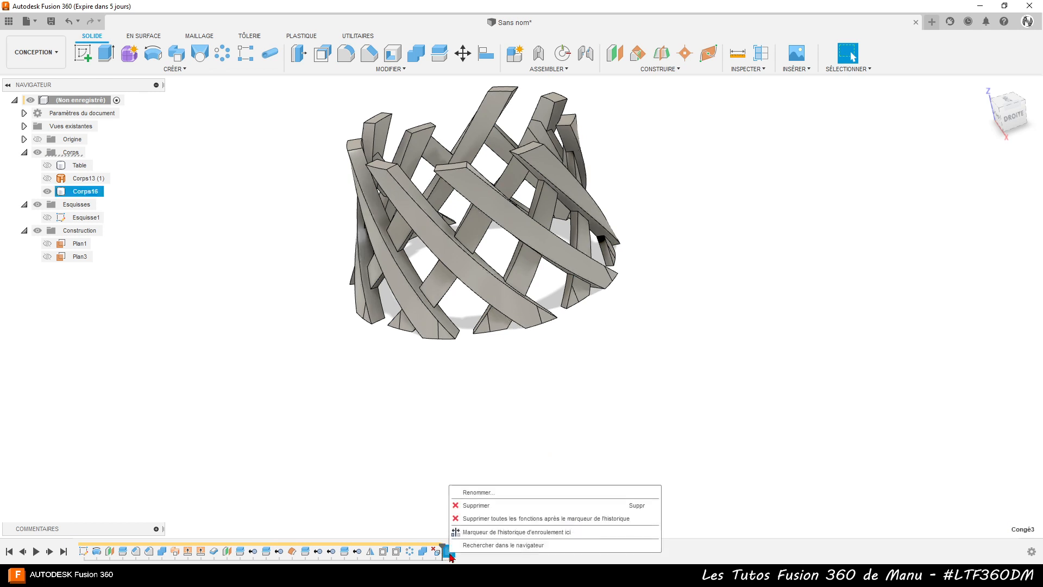
click(492, 517)
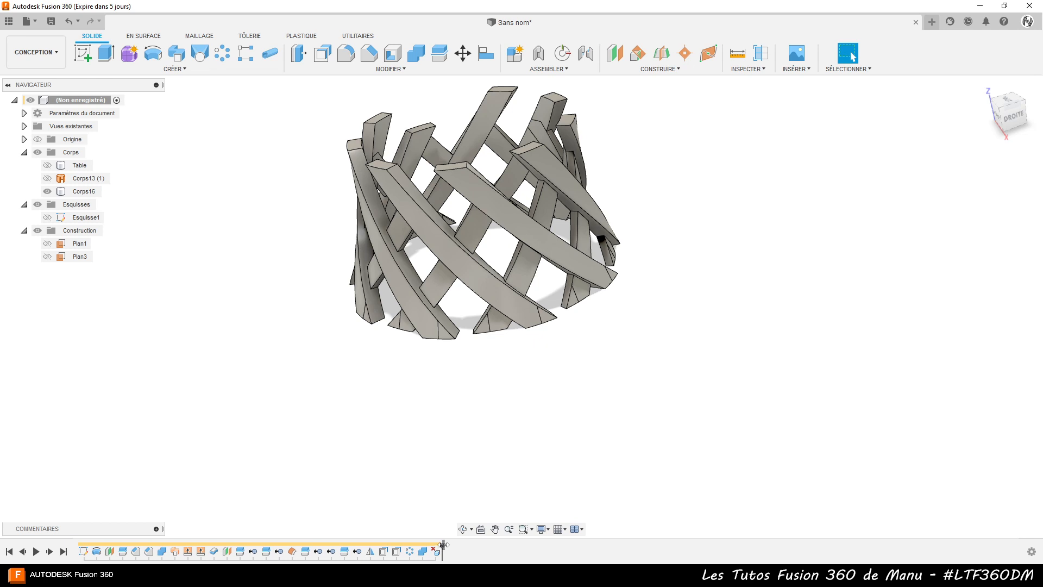
drag(443, 548, 403, 544)
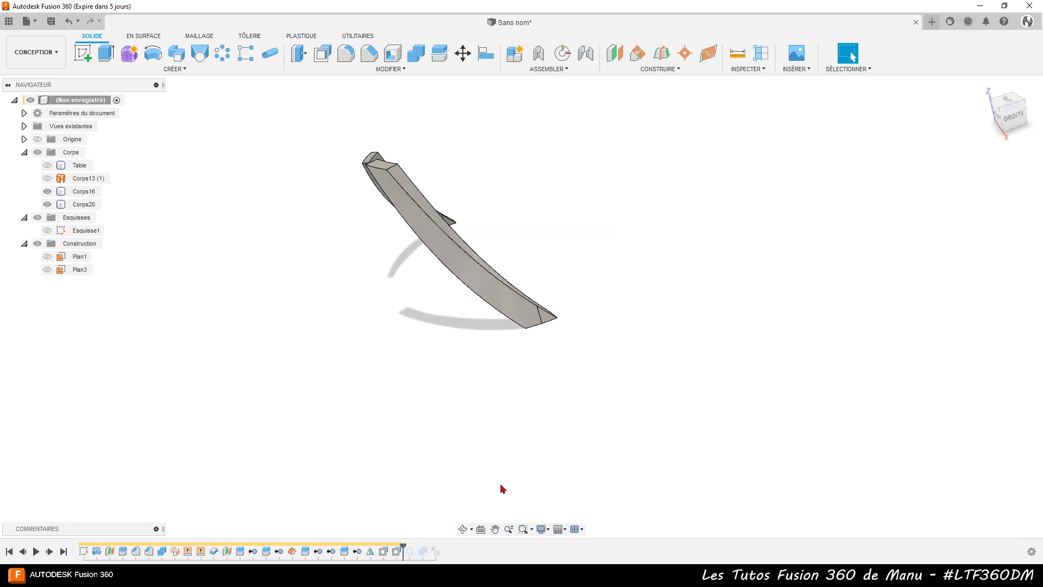
Start a fillet and select the broad outer faces of both twisted strips with tangent chaining on.
click(463, 529)
drag(466, 337, 467, 282)
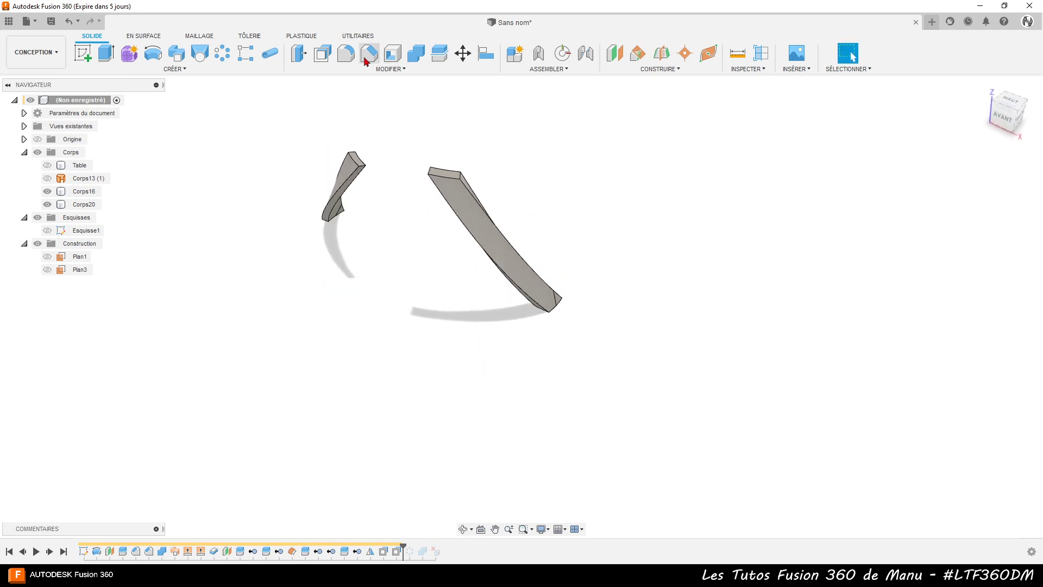
click(346, 53)
click(467, 223)
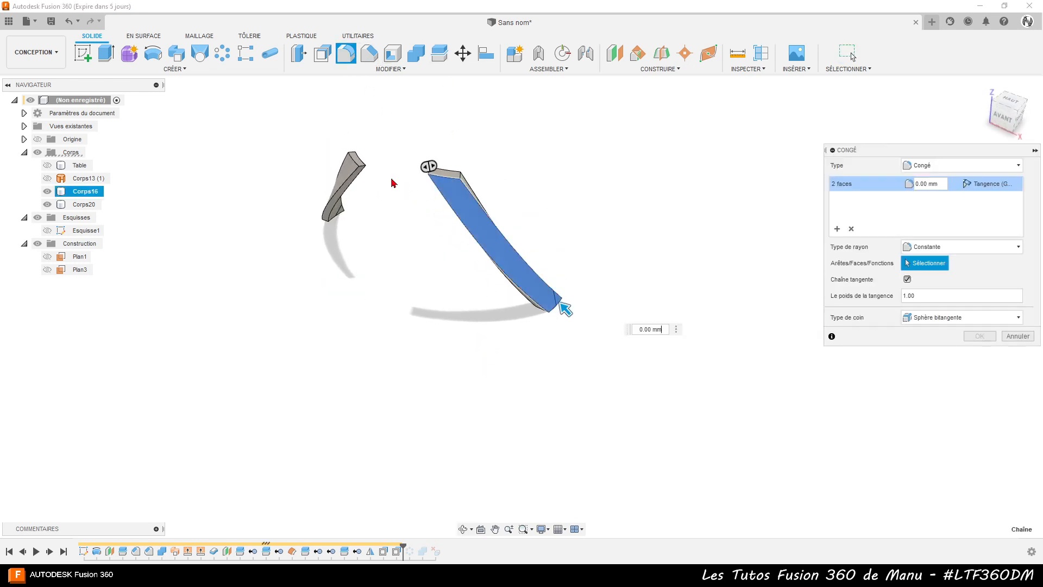
click(348, 173)
Add the four short corner edges at the upper and lower ends of one strip to the fillet.
scroll(379, 158, up, 6)
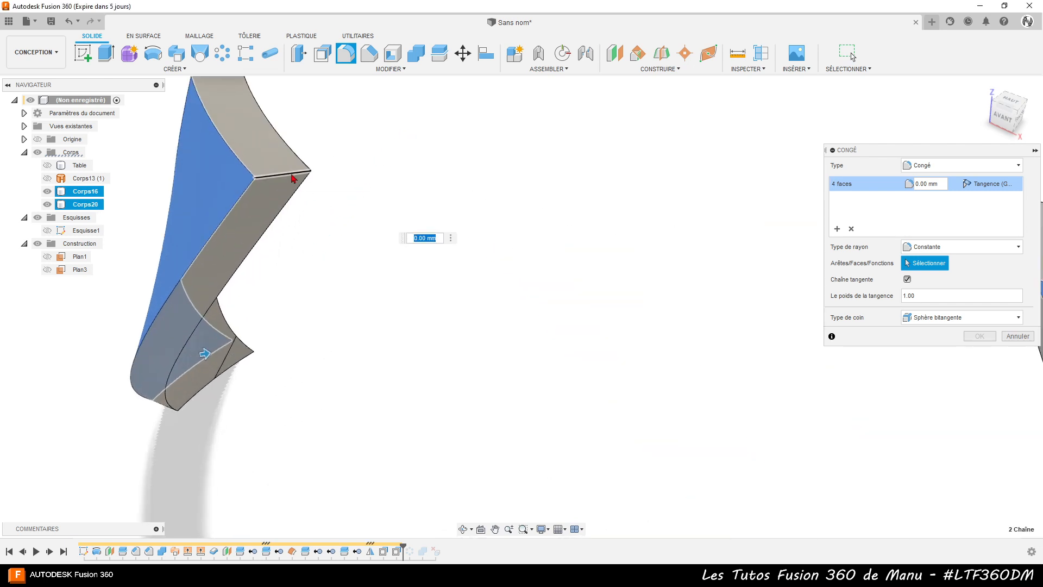
click(296, 173)
scroll(314, 224, down, 5)
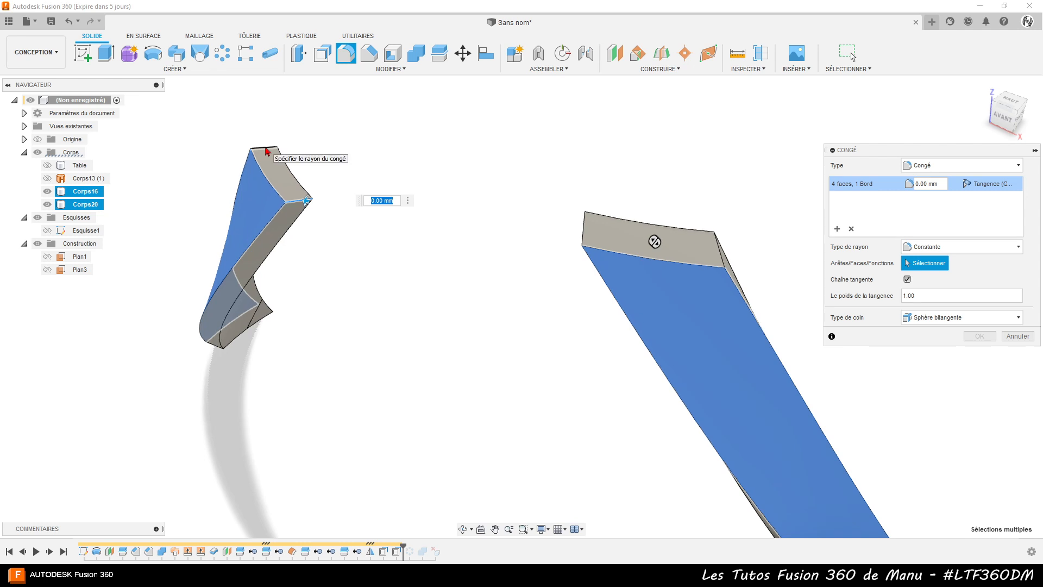
click(270, 147)
mouse_move(217, 375)
shift+middle_down()
mouse_move(252, 372)
mouse_move(291, 335)
mouse_move(309, 295)
mouse_move(216, 360)
shift+middle_up()
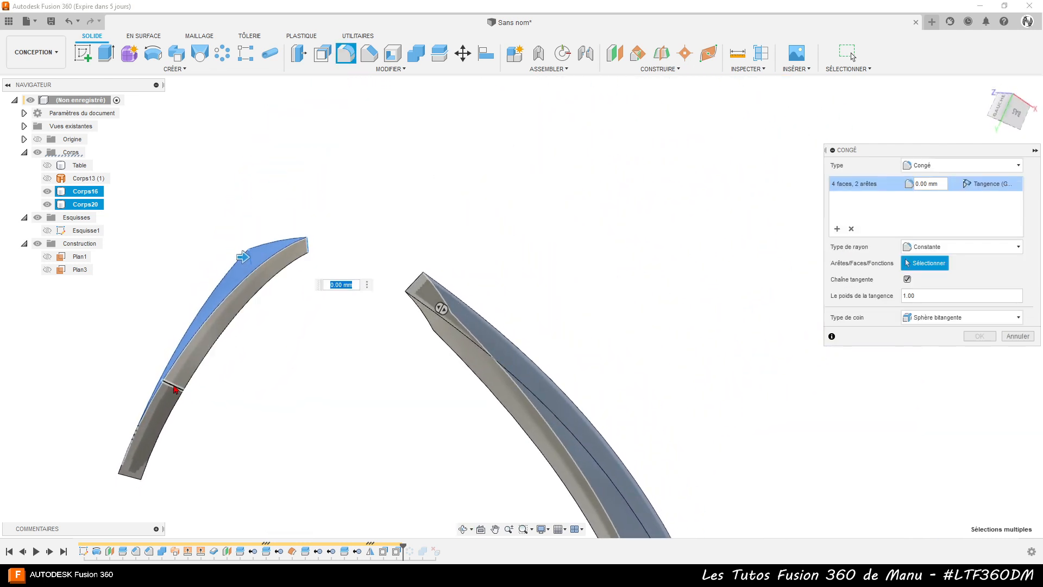
click(173, 383)
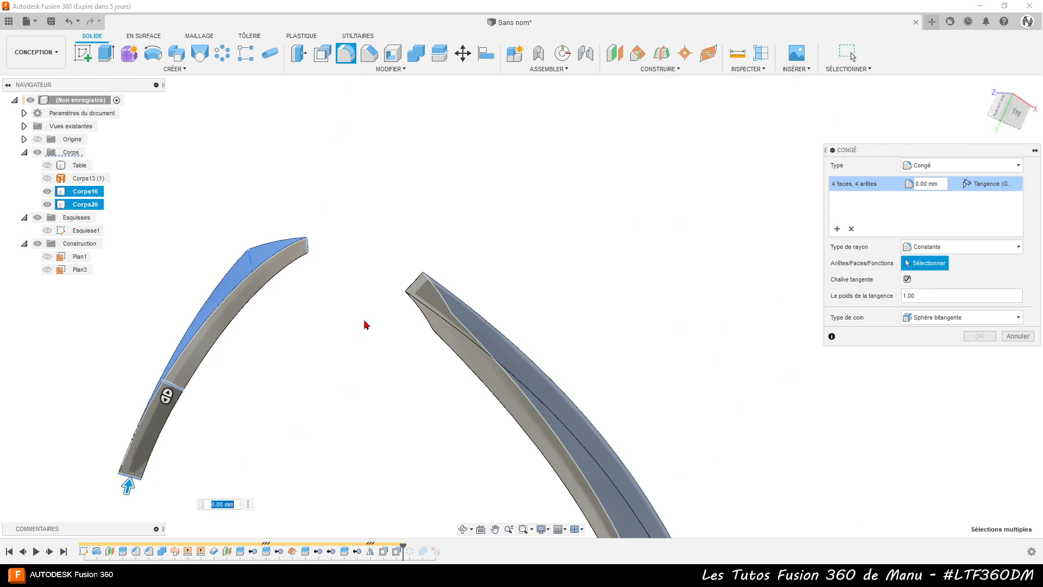
shift+middle_drag(366, 323, 401, 309)
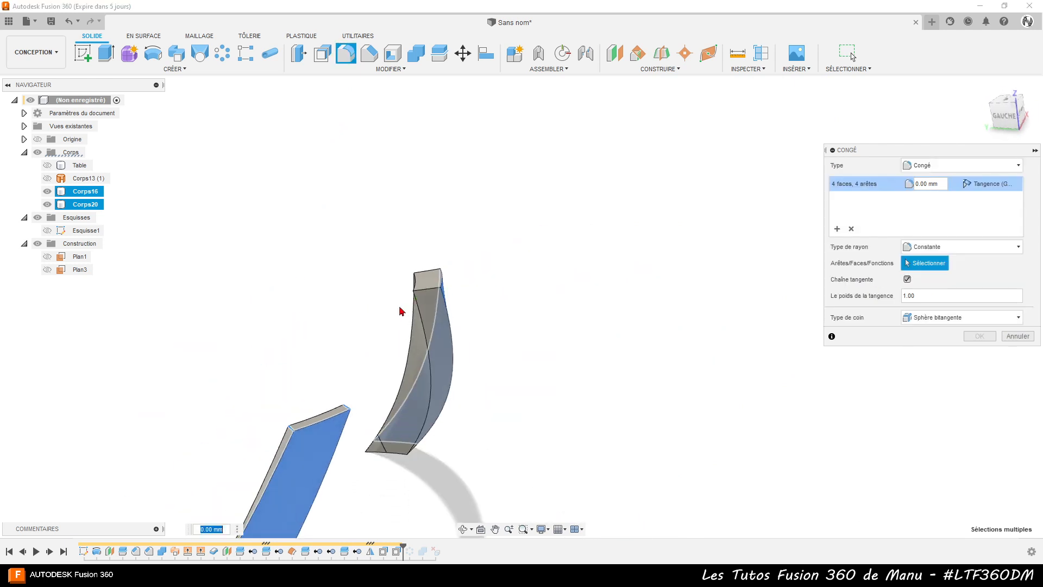
Add the four short corner edges at the other strip's ends and fillet the whole selection with a 1 mm radius.
click(430, 281)
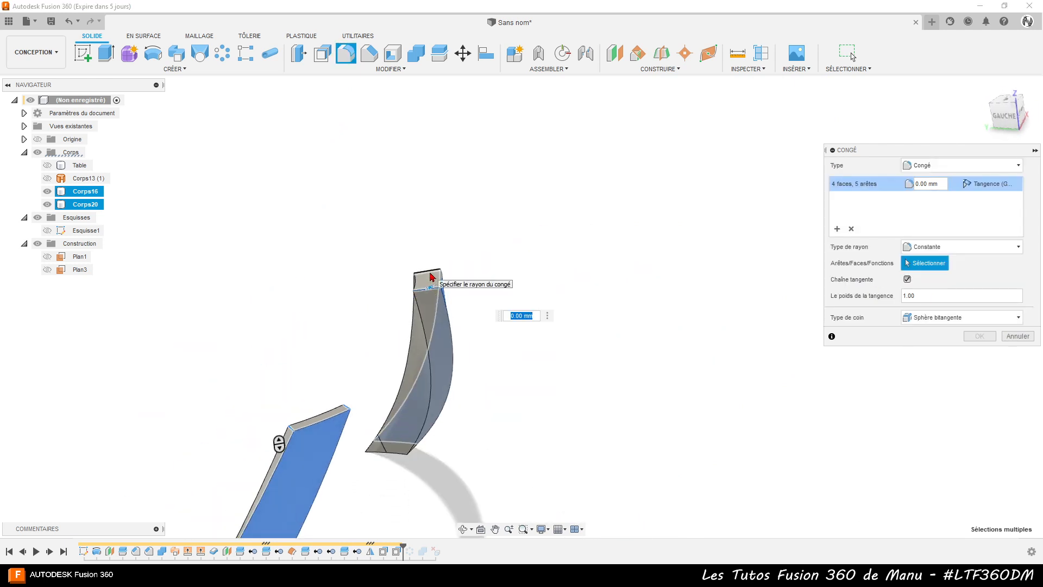
click(427, 283)
shift+middle_drag(454, 409, 274, 478)
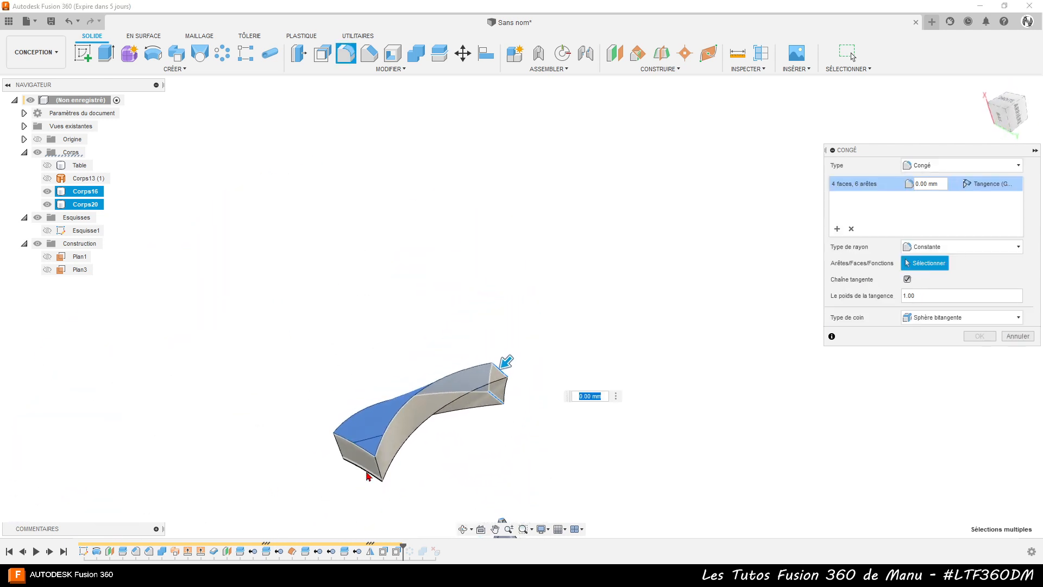
click(378, 471)
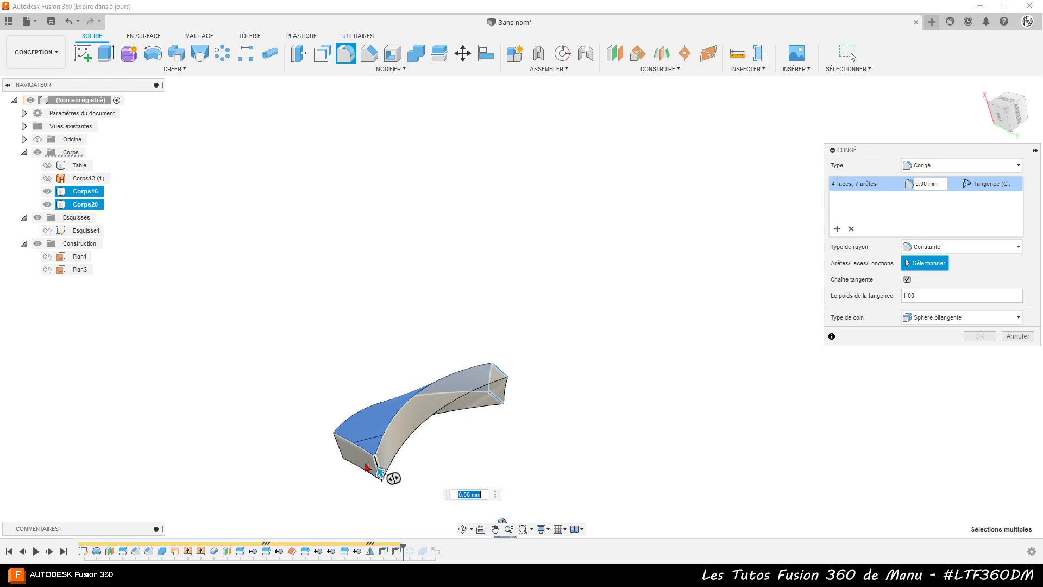
click(338, 450)
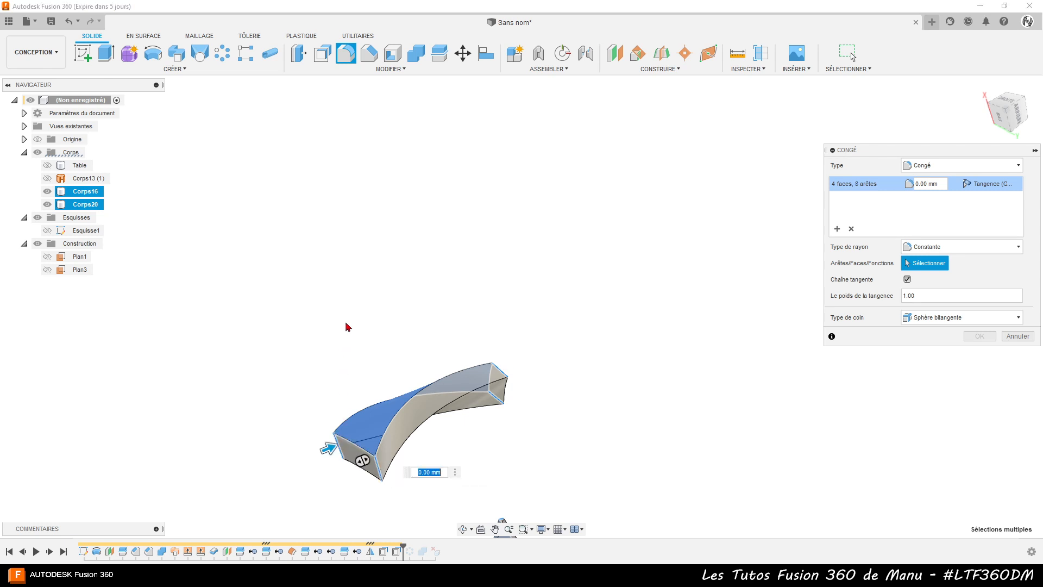
shift+middle_drag(345, 326, 442, 366)
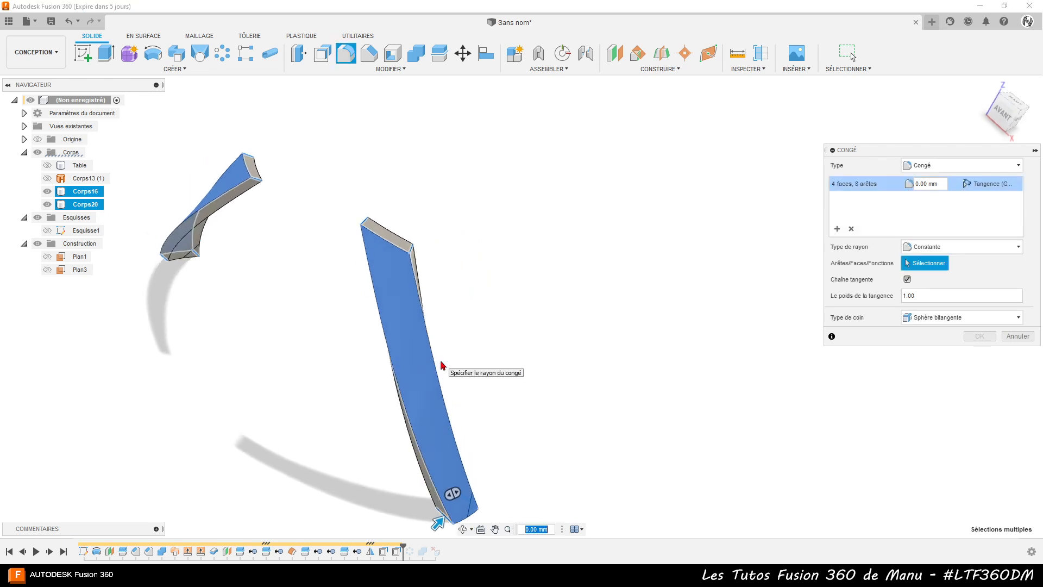
text(1)
key(Return)
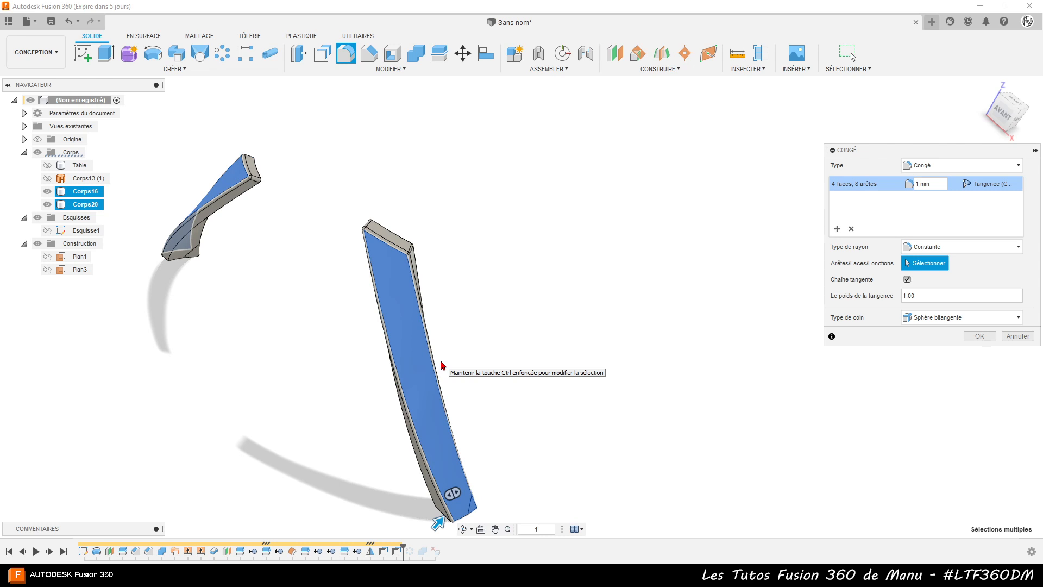
key(Return)
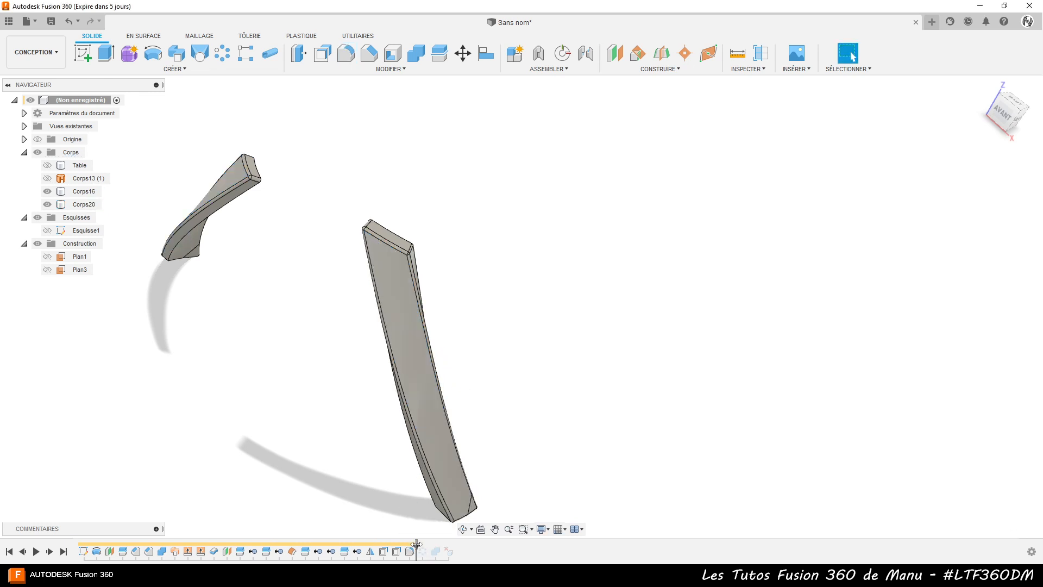
Roll the history forward through the circular pattern and combine, and delete the following DeleteFace2 feature.
drag(416, 544, 483, 544)
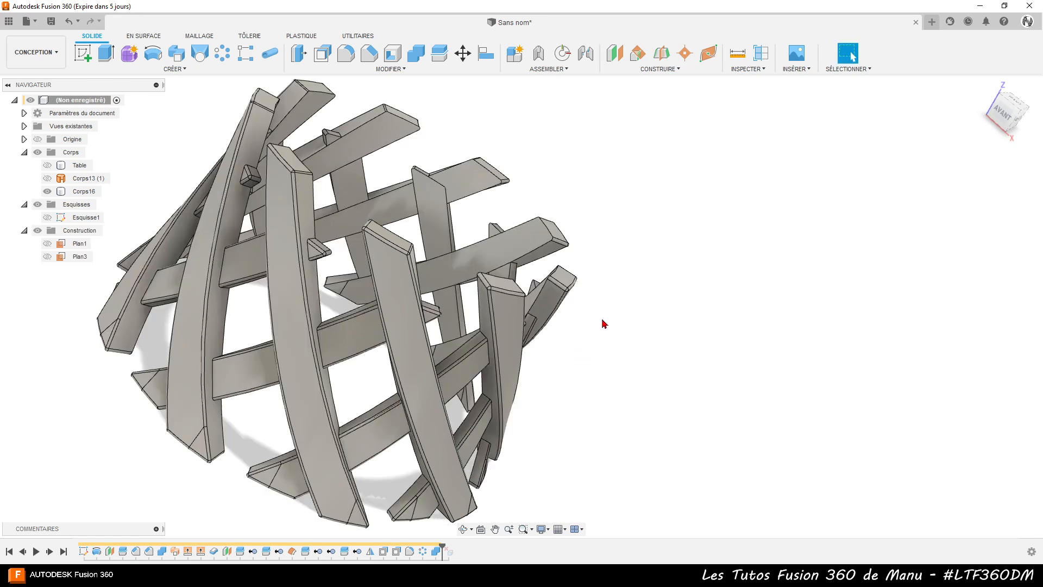
shift+middle_drag(665, 368, 687, 360)
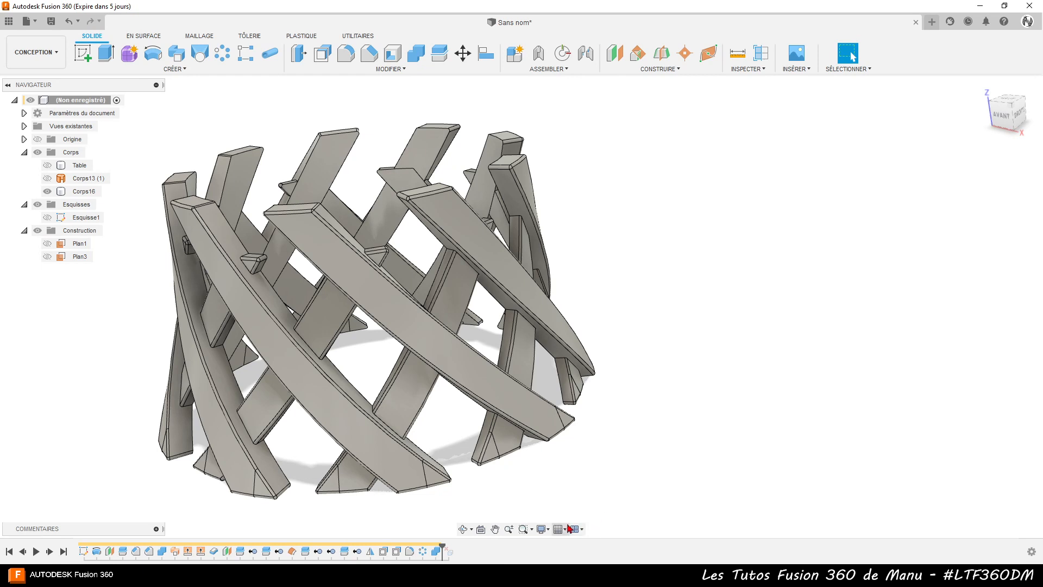
right_click(450, 558)
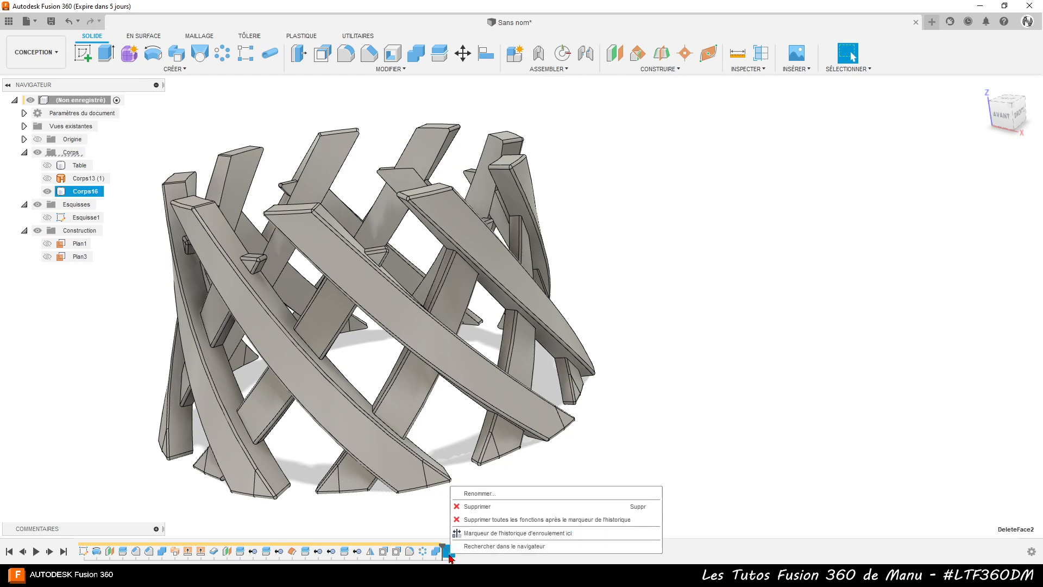
click(587, 504)
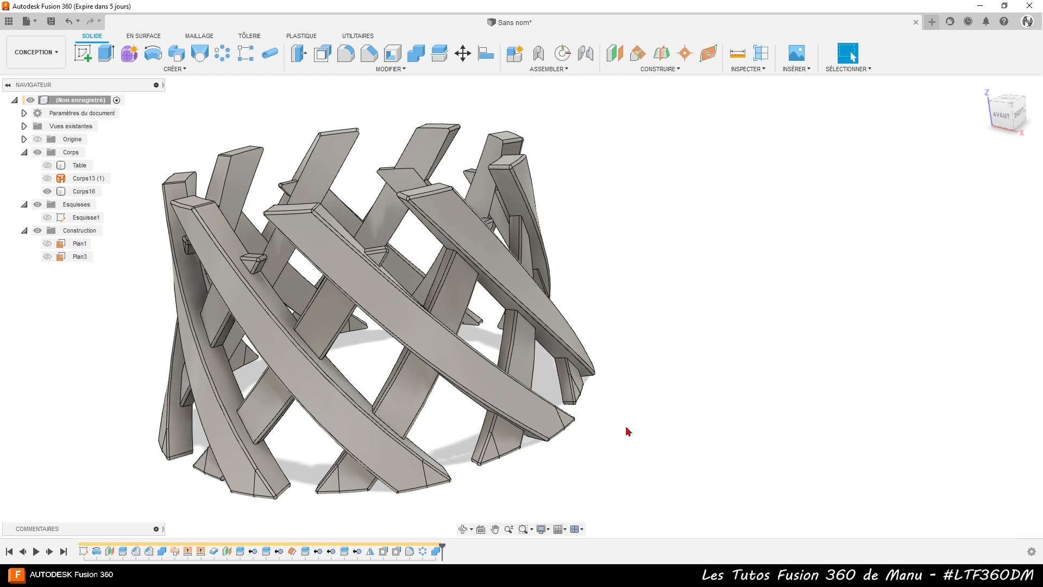
Delete the top face of one small stub protruding behind a front strip to remove that stub.
shift+middle_drag(627, 428, 643, 459)
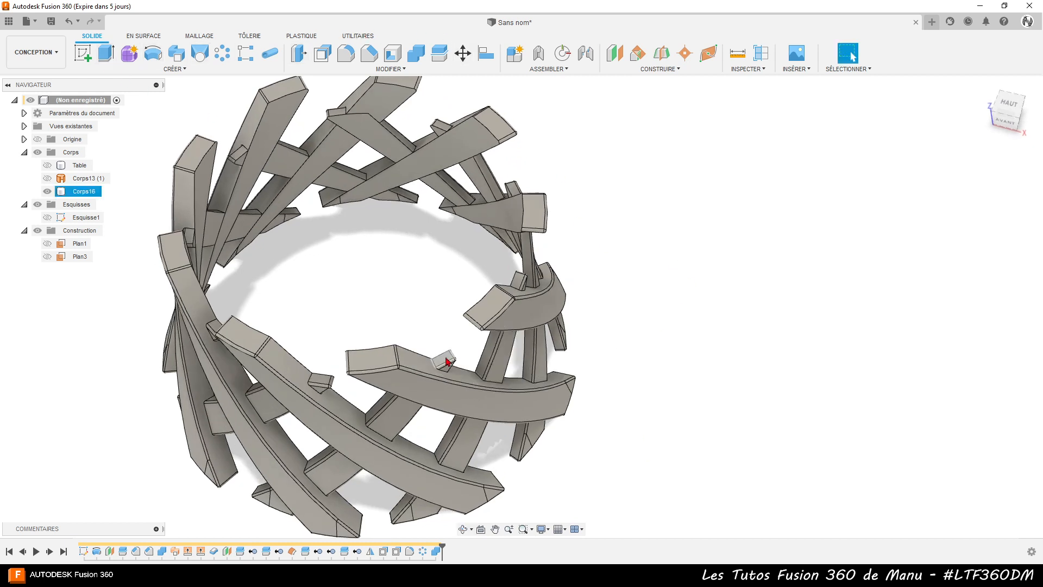
click(447, 362)
scroll(447, 362, up, 4)
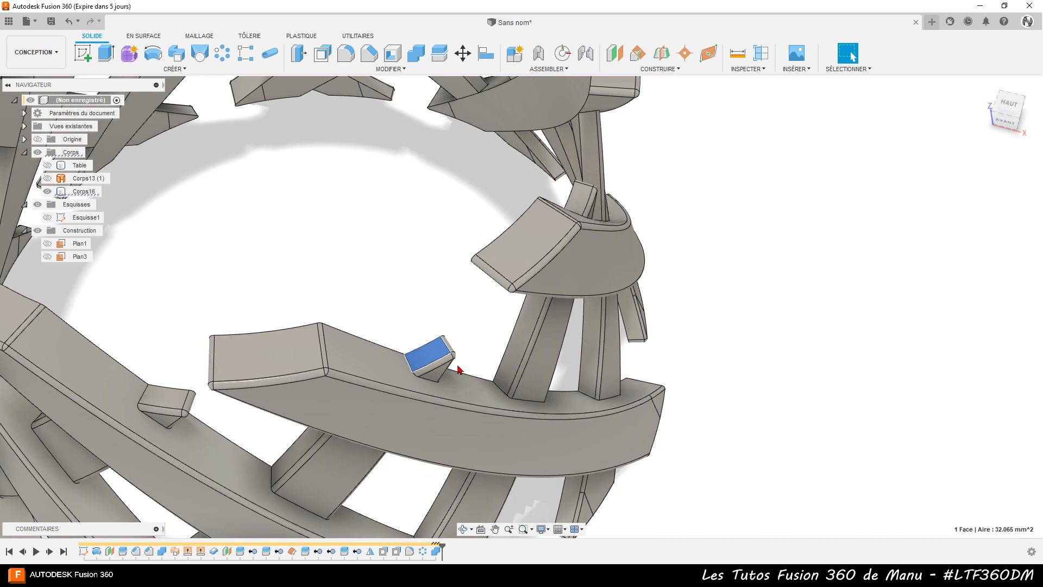
key(Delete)
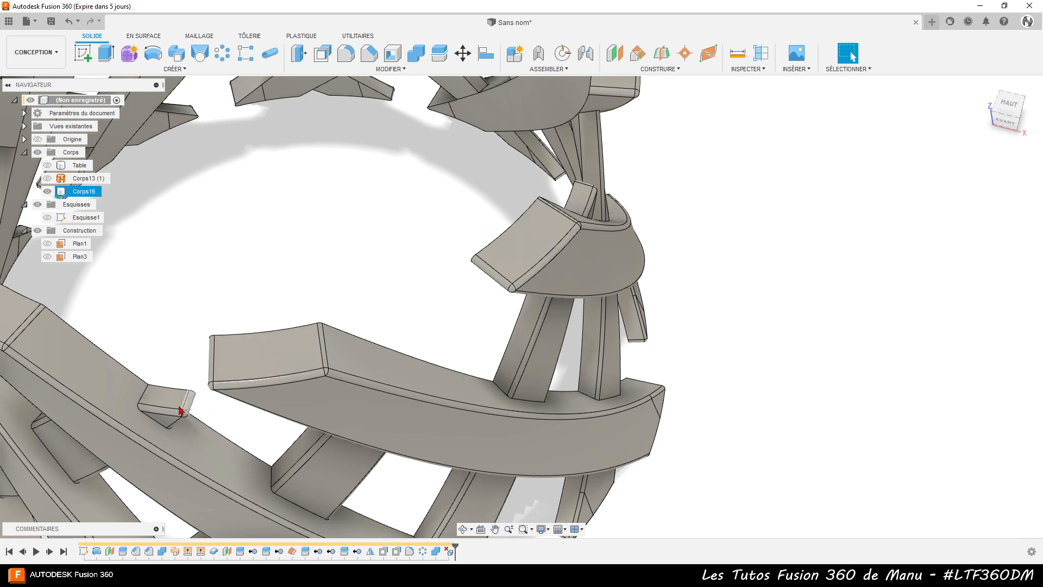
Remove the eight remaining stubs around the lattice's inner rim by deleting their top faces together.
click(180, 410)
scroll(784, 461, down, 2)
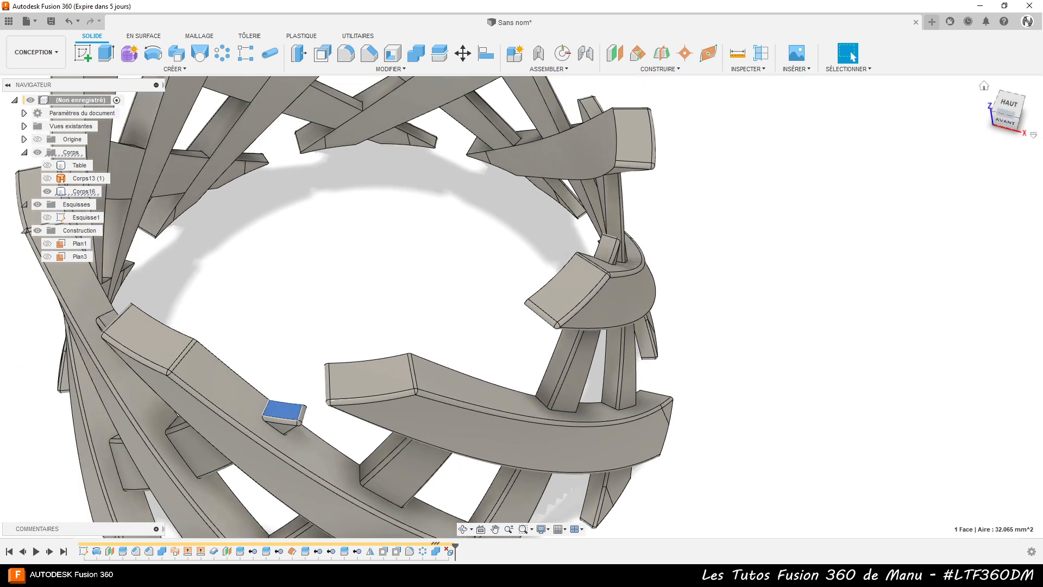
click(1008, 103)
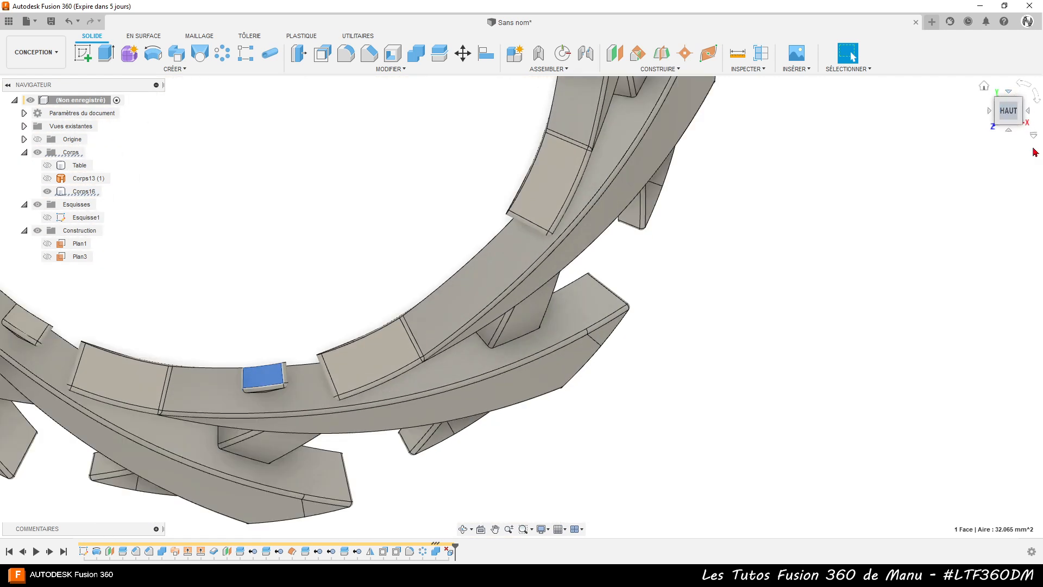
scroll(1006, 240, down, 3)
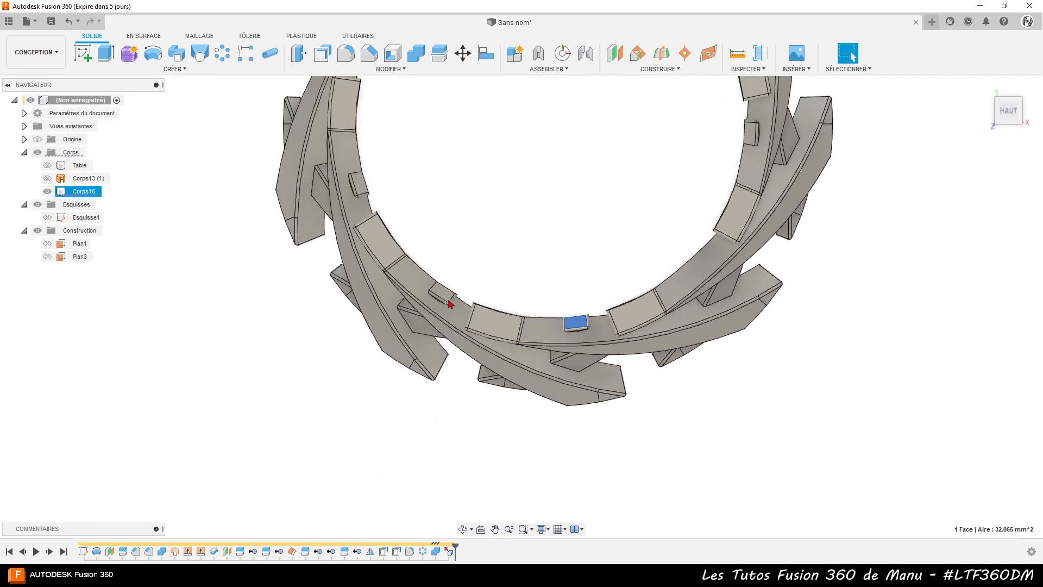
ctrl+click(446, 300)
ctrl+click(358, 185)
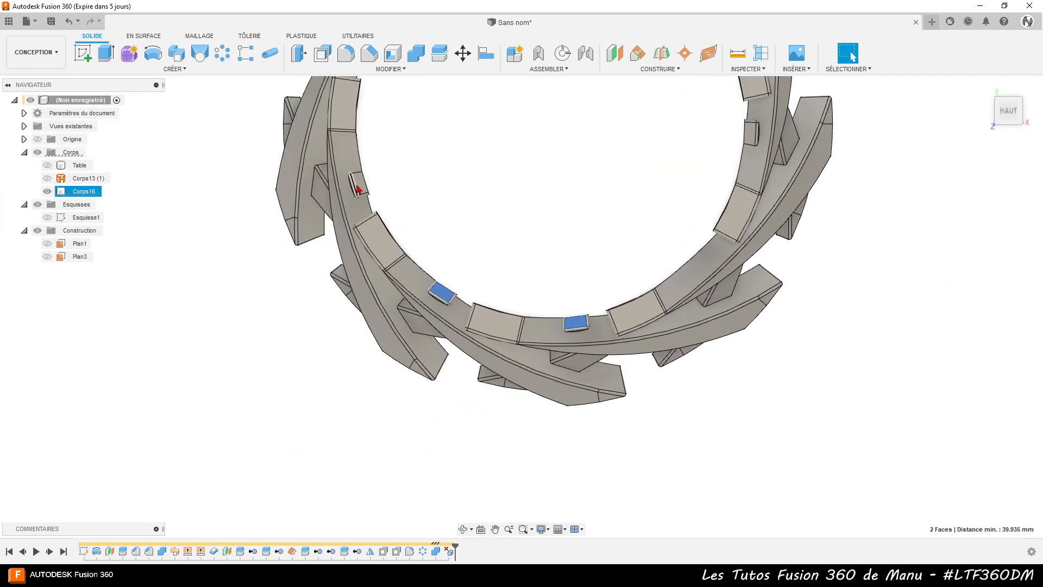
ctrl+click(750, 134)
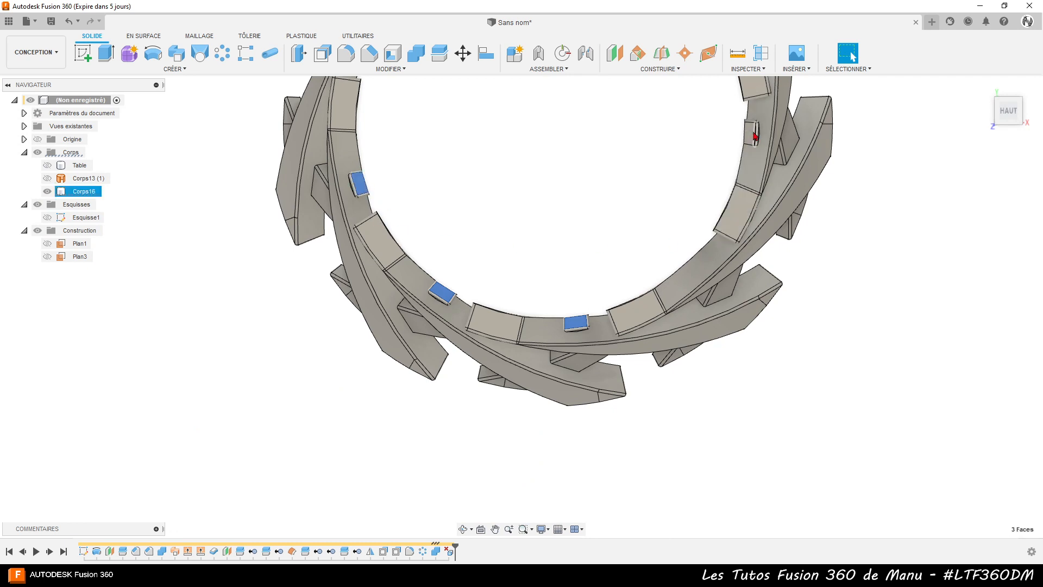
scroll(640, 354, down, 5)
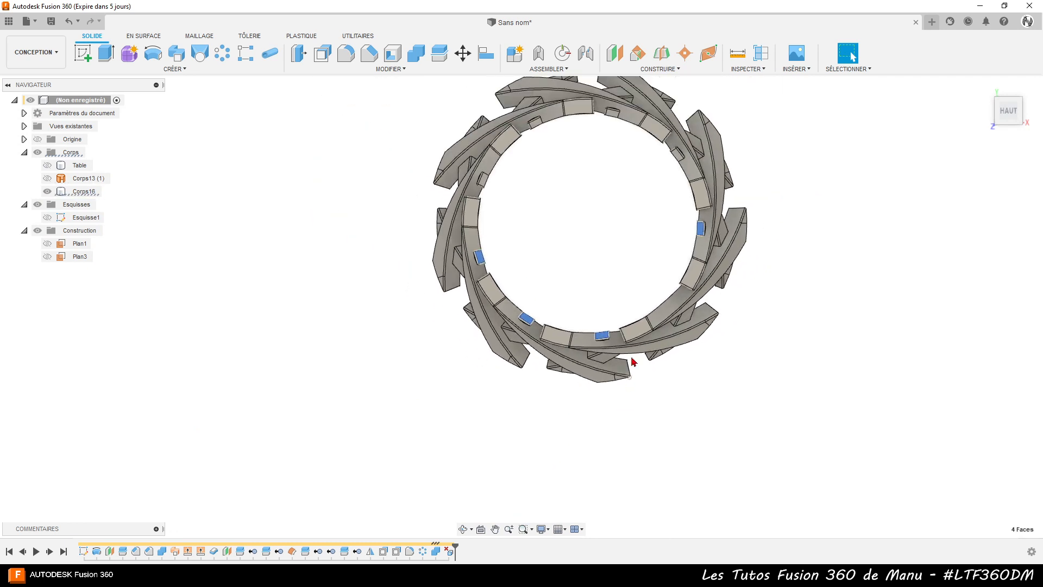
scroll(587, 101, up, 4)
scroll(567, 129, up, 4)
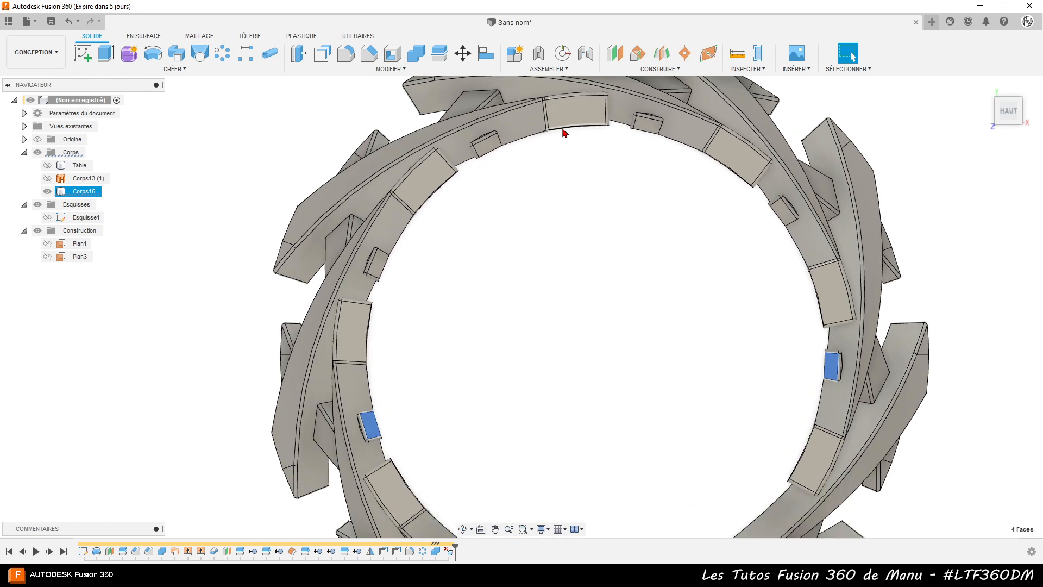
ctrl+click(359, 276)
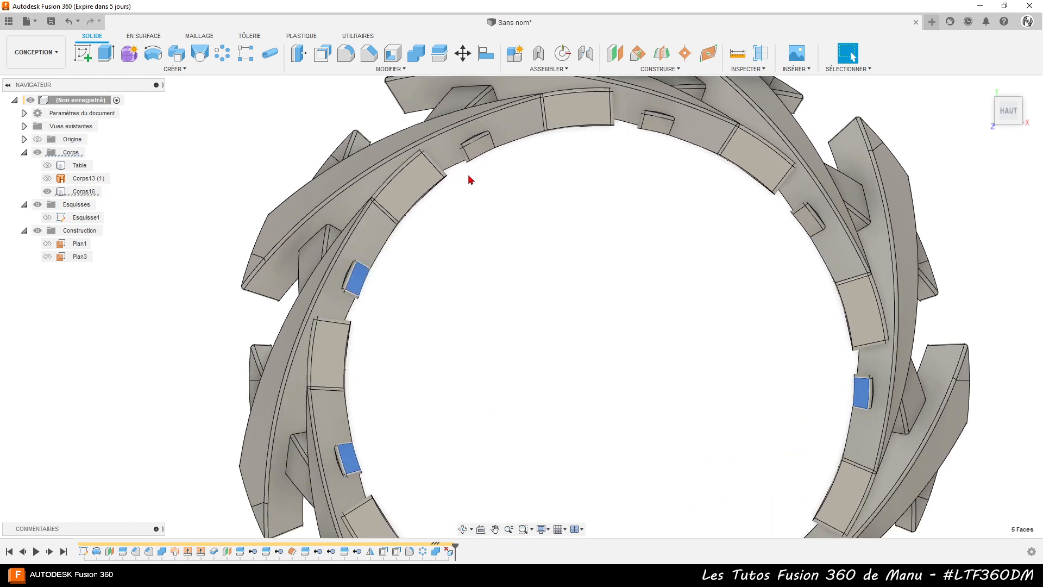
ctrl+click(480, 146)
ctrl+click(657, 124)
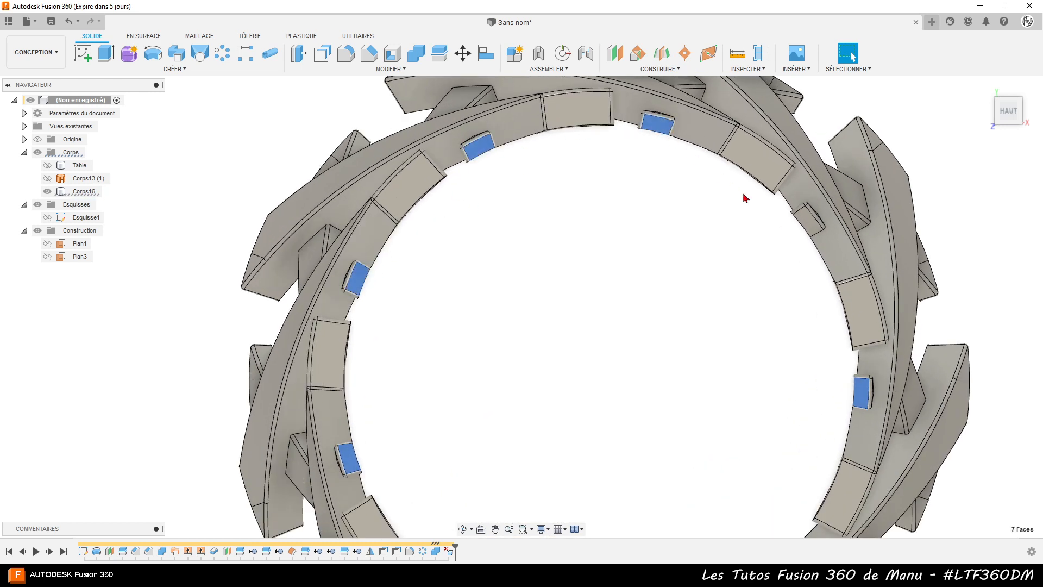
ctrl+click(808, 224)
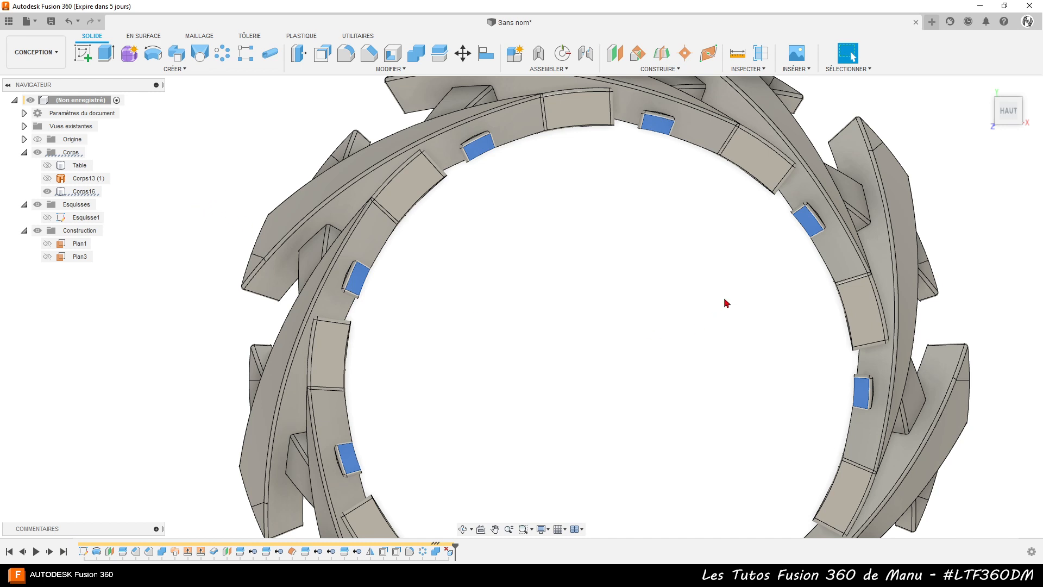
click(659, 297)
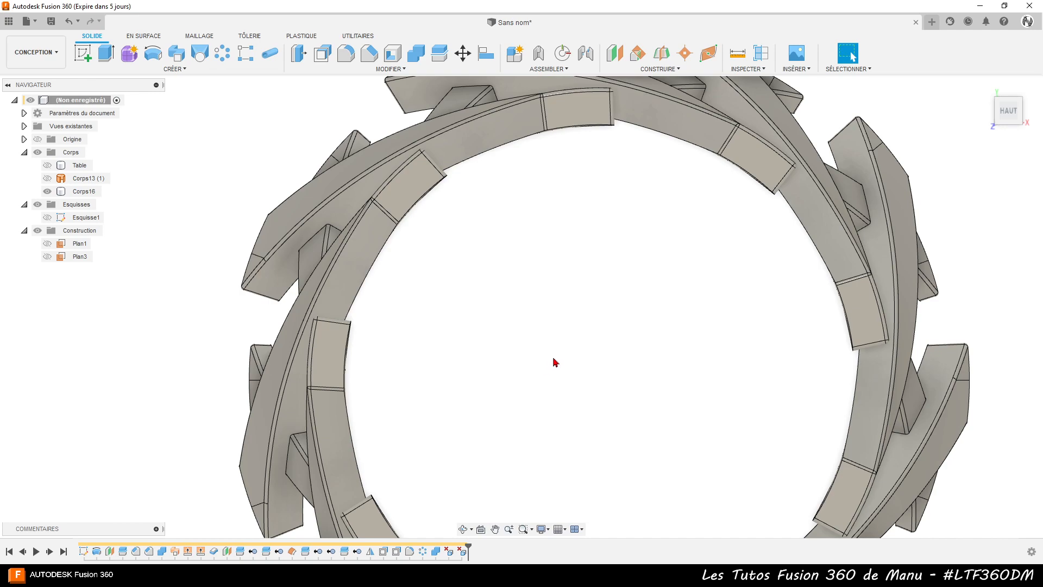
shift+middle_drag(554, 360, 536, 258)
scroll(536, 259, down, 3)
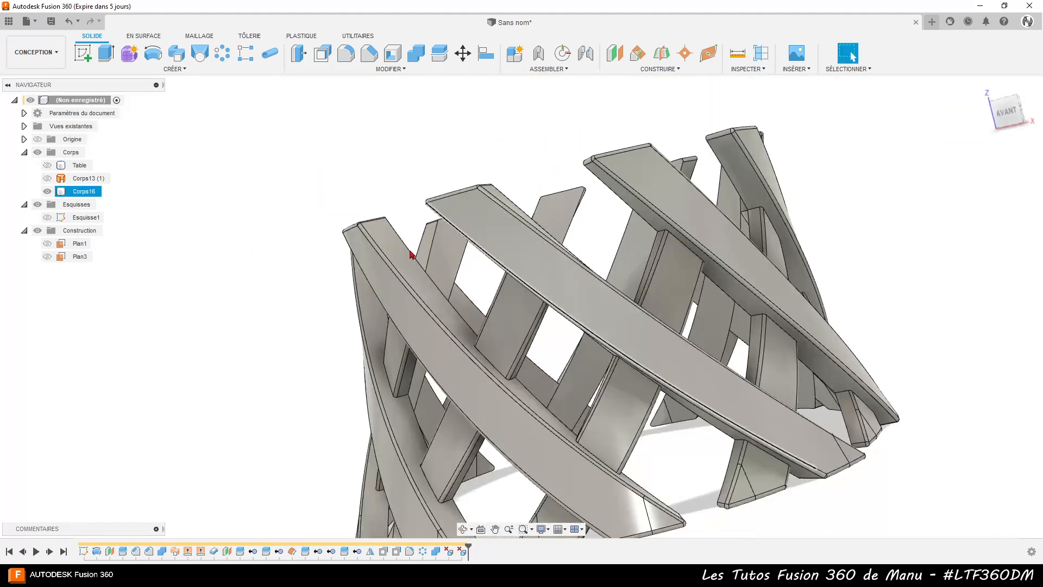
scroll(333, 254, down, 2)
shift+middle_drag(300, 335, 456, 426)
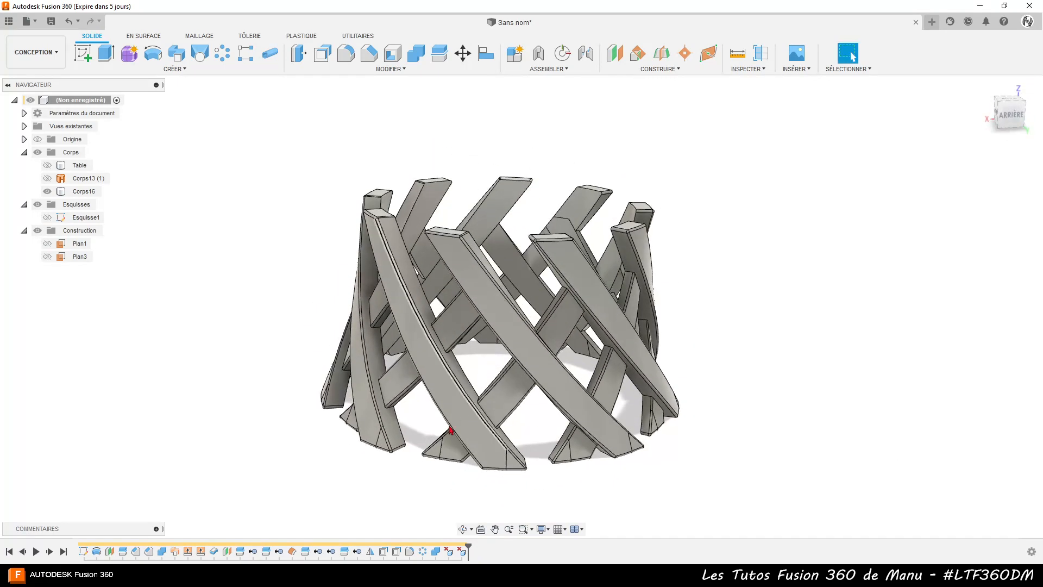
click(452, 440)
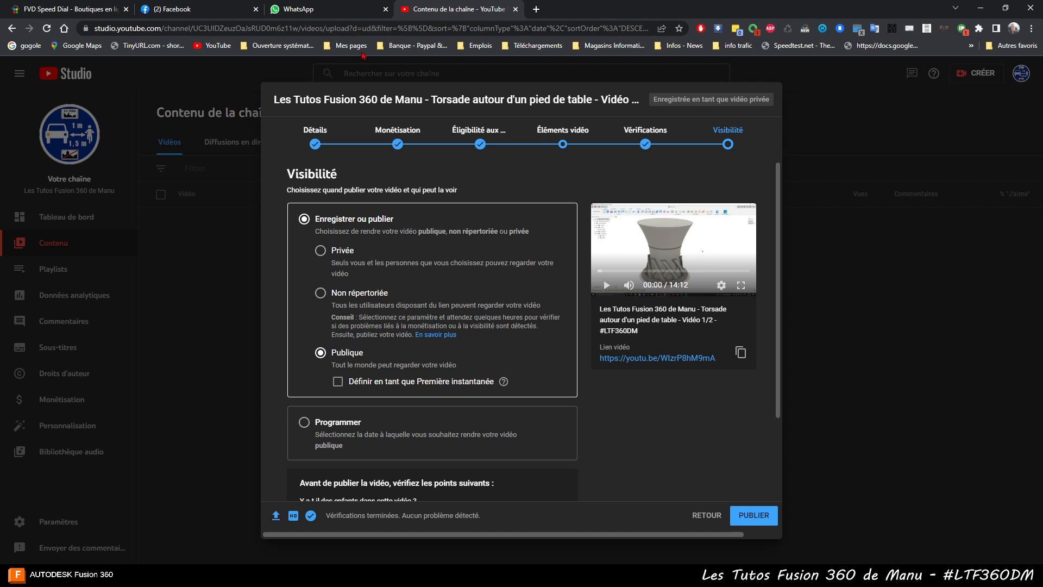
click(173, 9)
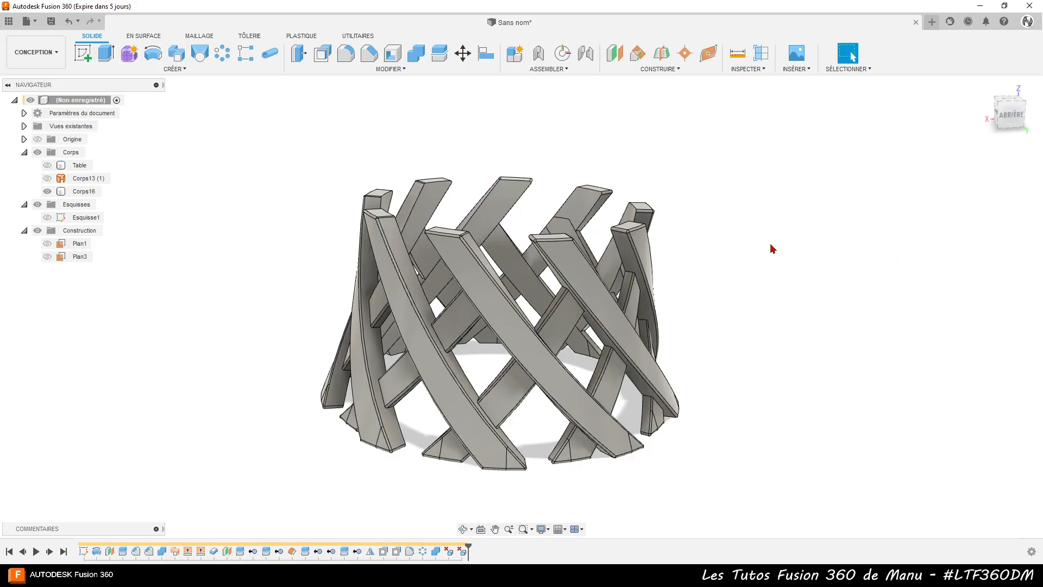
Show the Table body and start a new sketch on the vertical front origin plane.
click(48, 165)
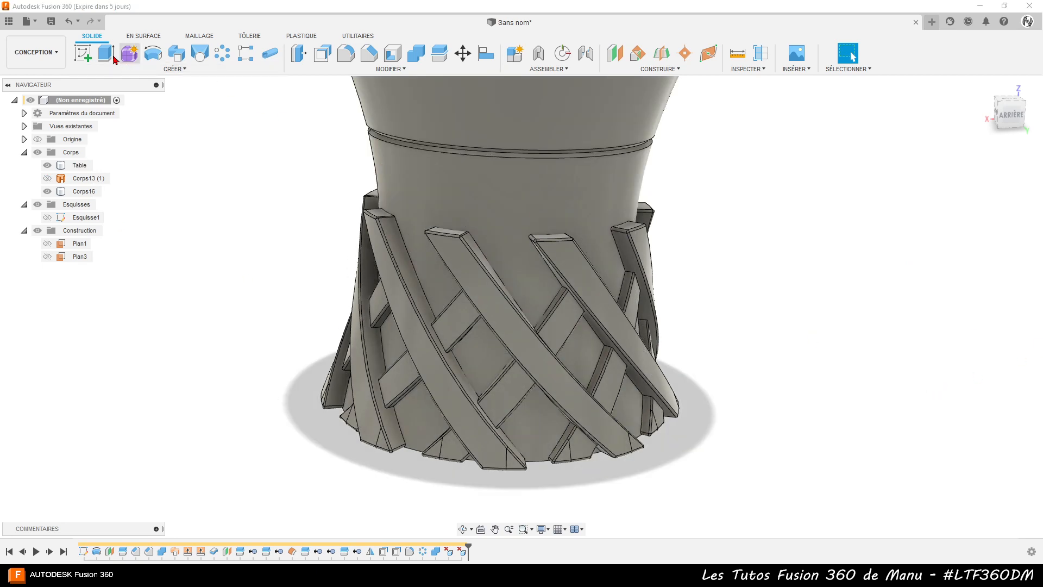
click(87, 54)
shift+middle_drag(369, 436, 478, 460)
scroll(733, 237, down, 3)
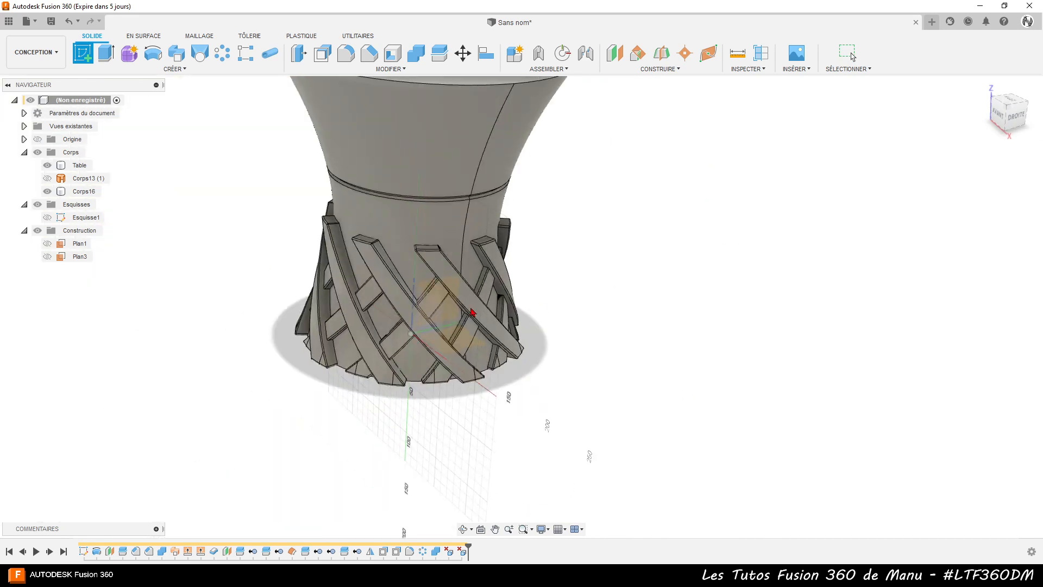
scroll(421, 330, up, 3)
click(425, 321)
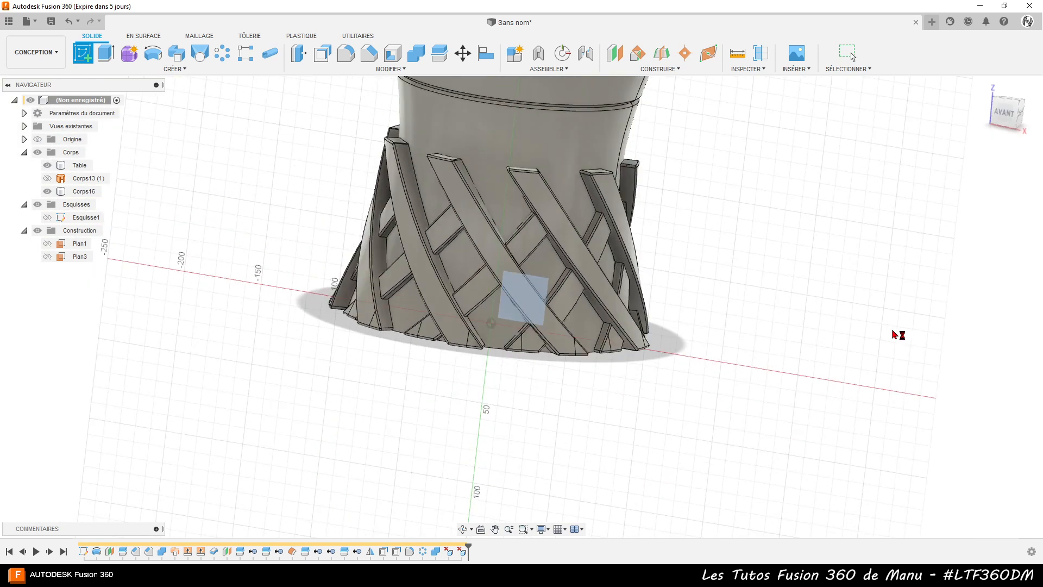
shift+middle_drag(645, 366, 418, 181)
Project the intersection of the table's flat bottom face with the sketch plane into the sketch, keeping the projection link.
click(174, 69)
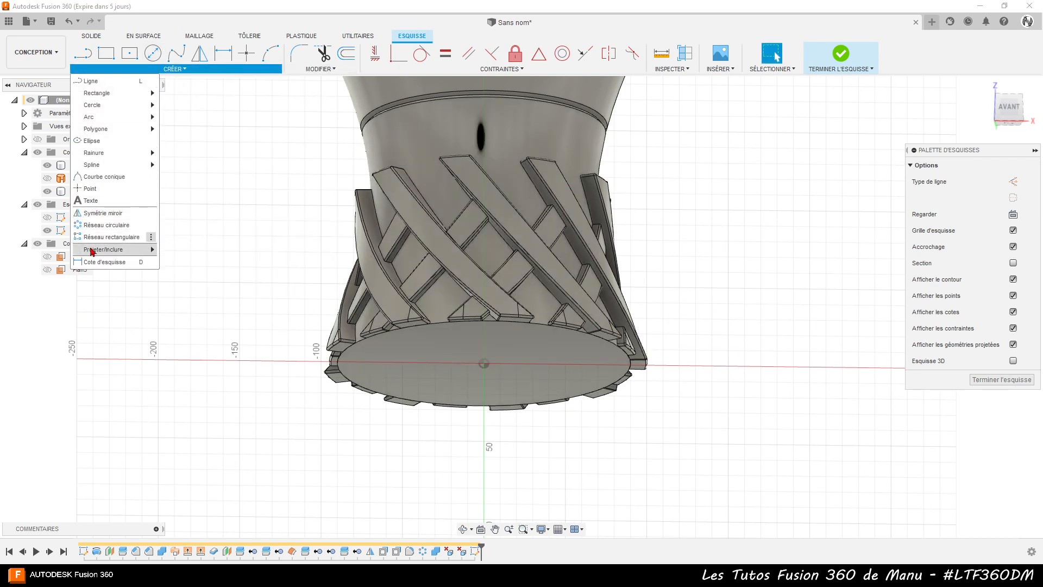
mouse_move(92, 251)
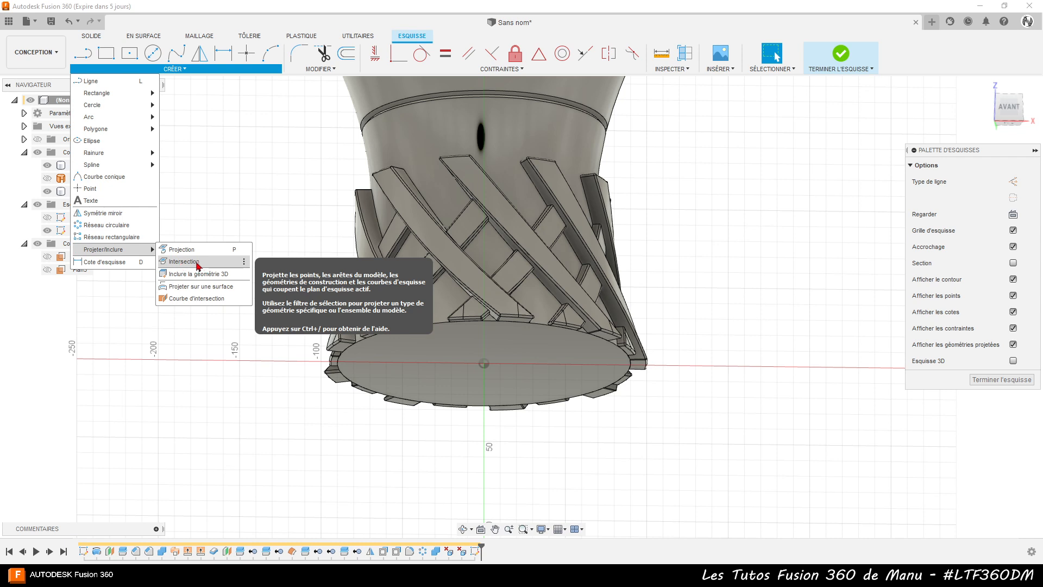
click(185, 261)
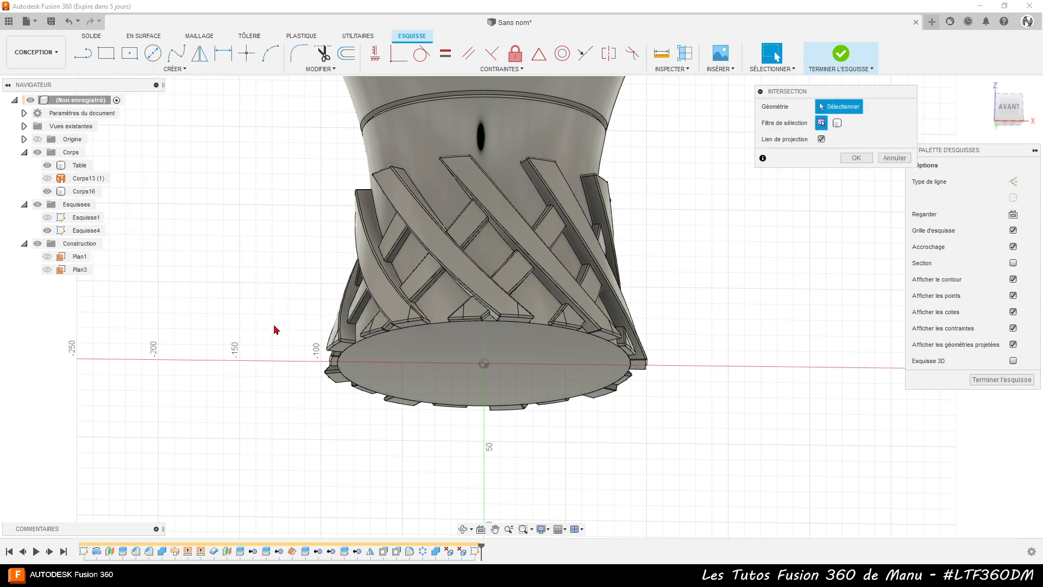
click(540, 349)
click(856, 157)
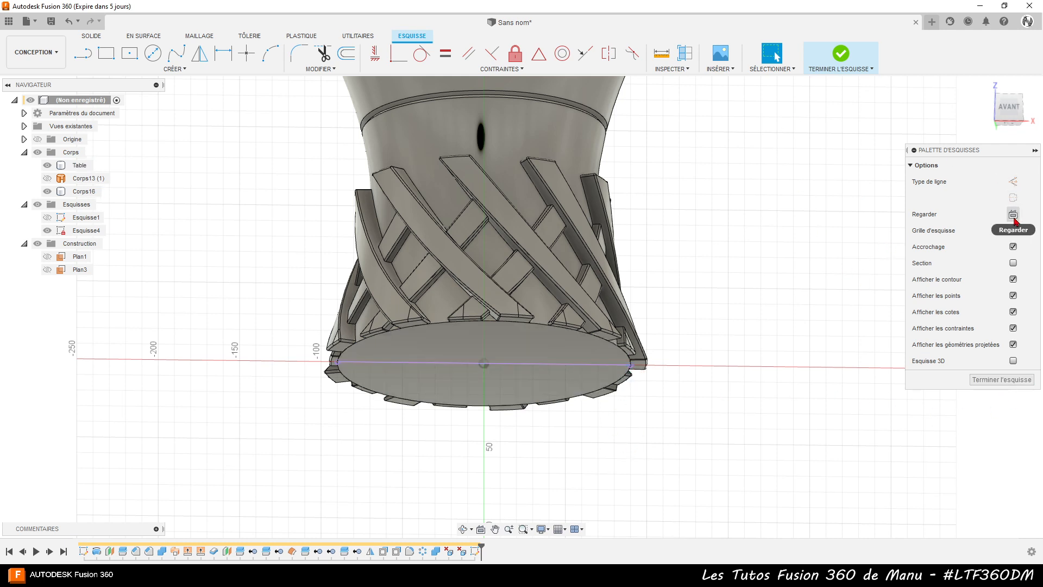
View the sketch plane straight on and draw a 25 mm wide, 15 mm high rectangle beside the table's base.
click(1019, 218)
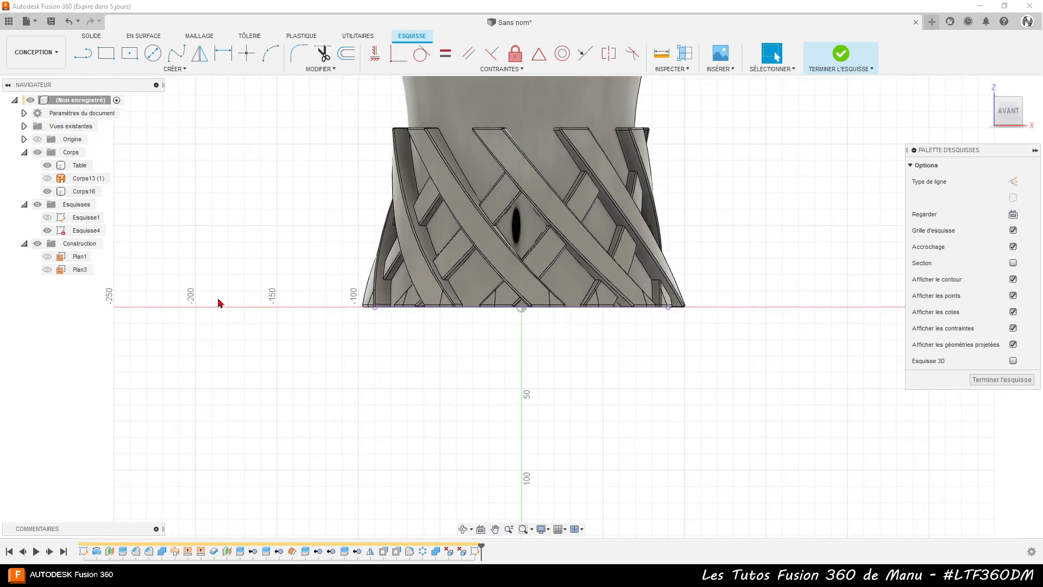
scroll(314, 347, down, 5)
scroll(533, 265, up, 5)
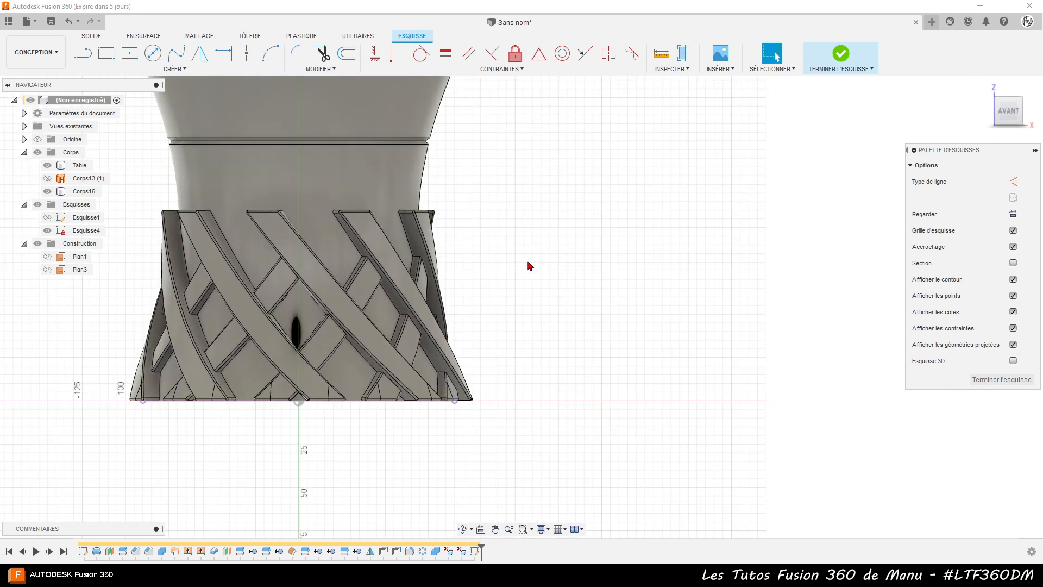
scroll(531, 269, up, 3)
scroll(478, 337, down, 2)
scroll(468, 367, up, 4)
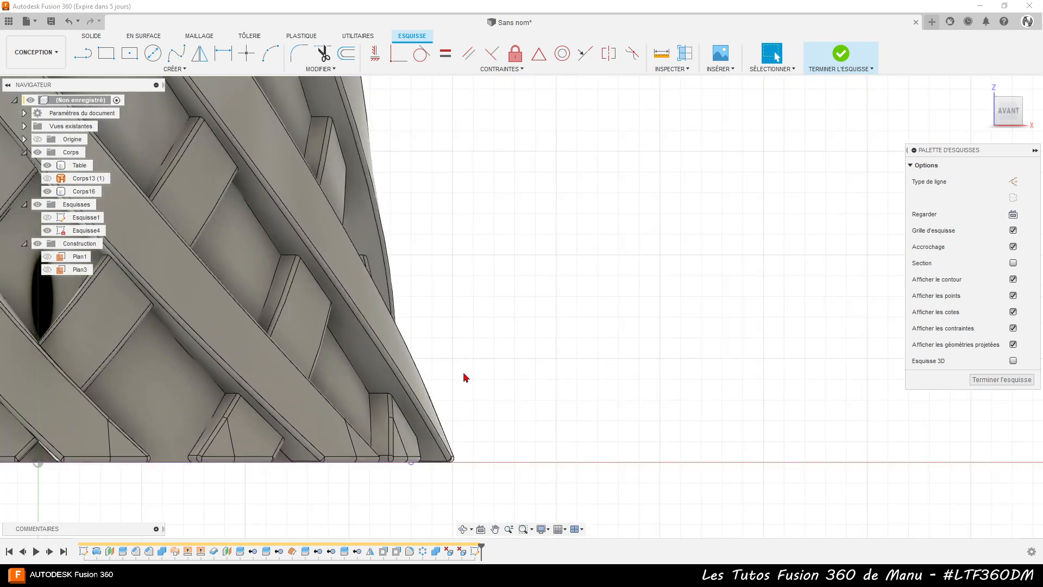
click(107, 55)
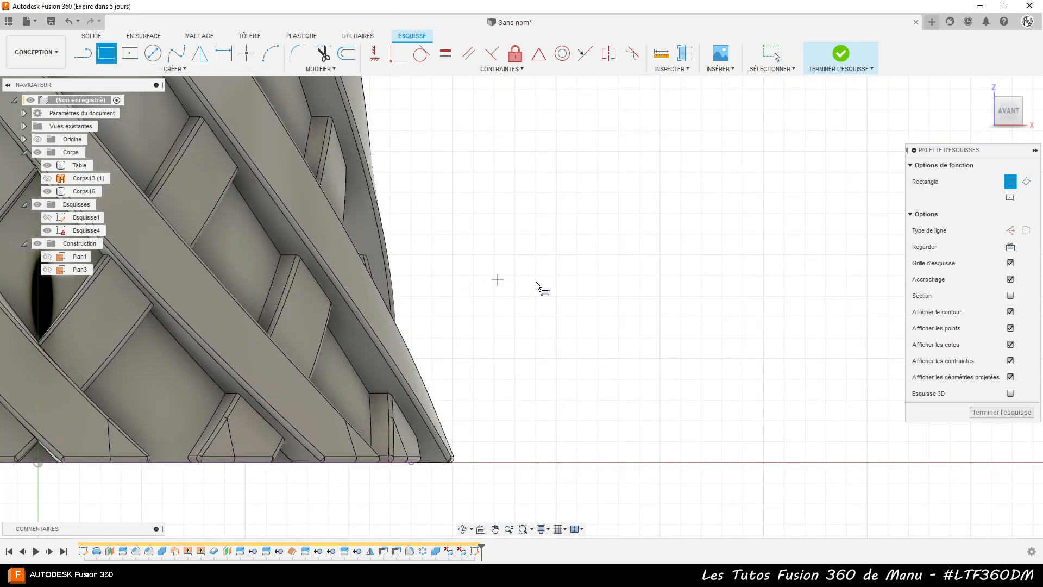
click(556, 255)
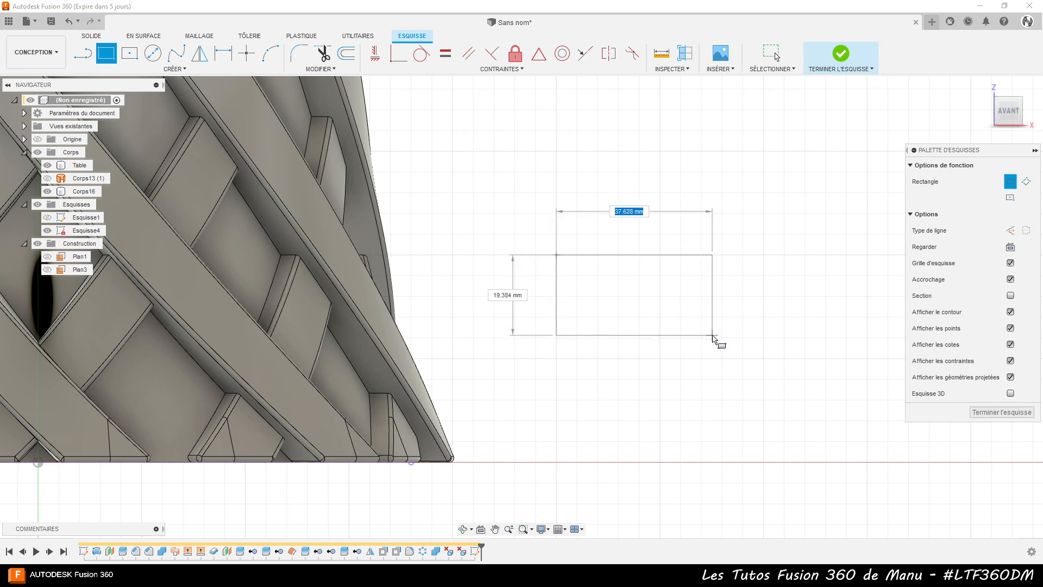
text(15)
key(Tab)
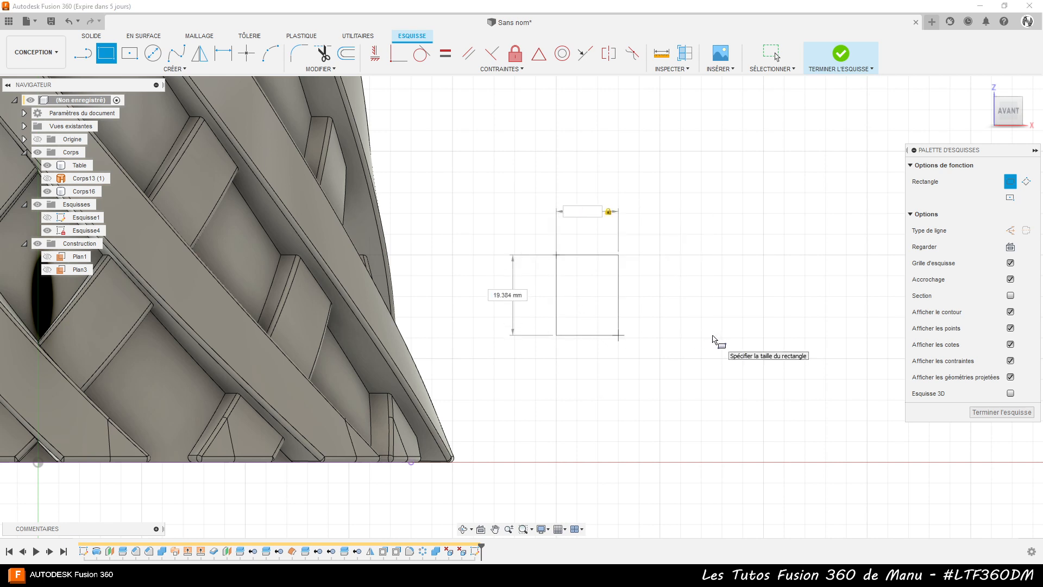
key(Tab)
text(15)
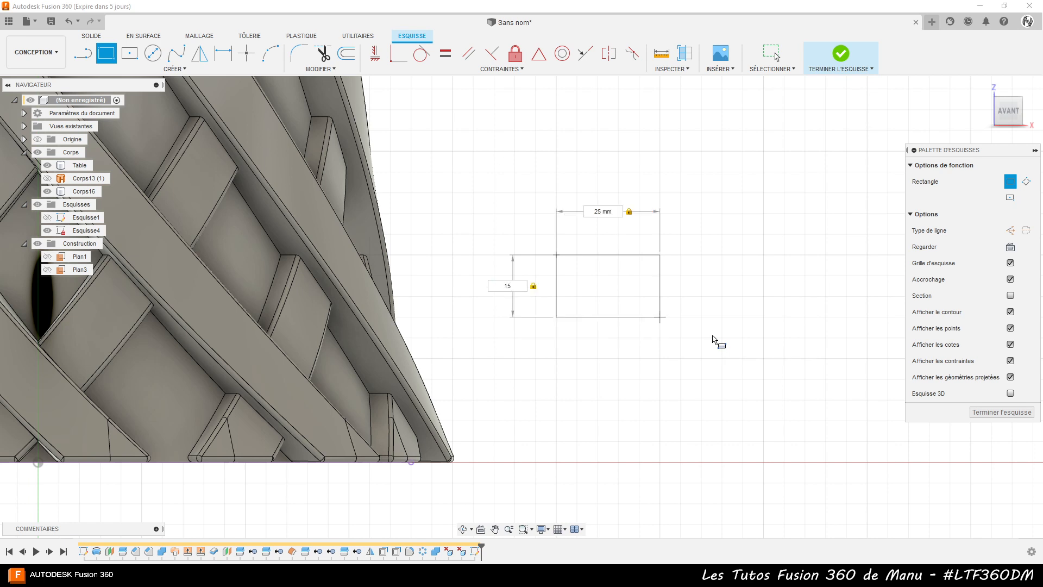
key(Return)
key(Escape)
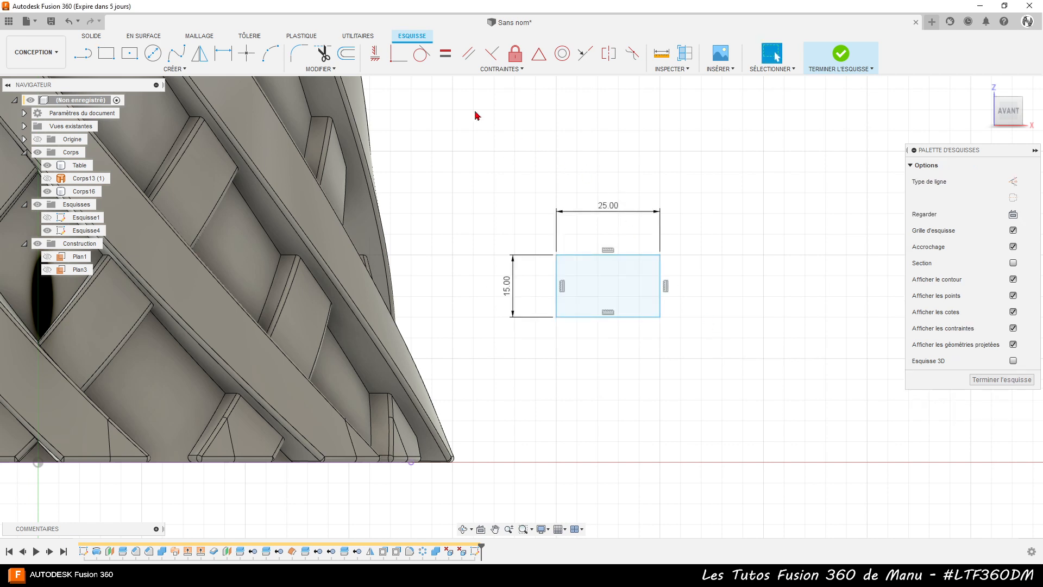
Round all four corners of the rectangle with 5 mm sketch fillets.
click(300, 53)
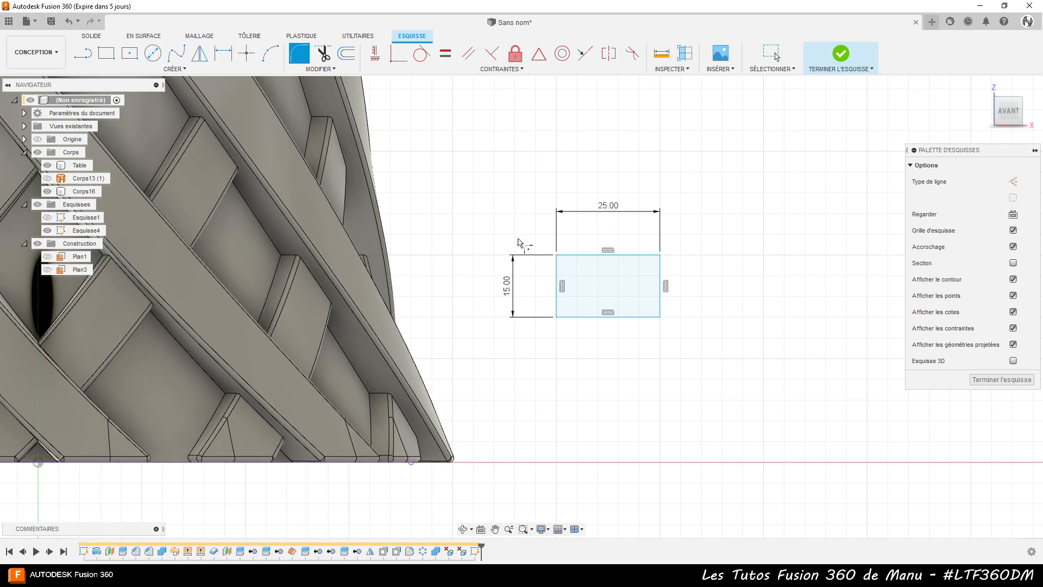
click(557, 255)
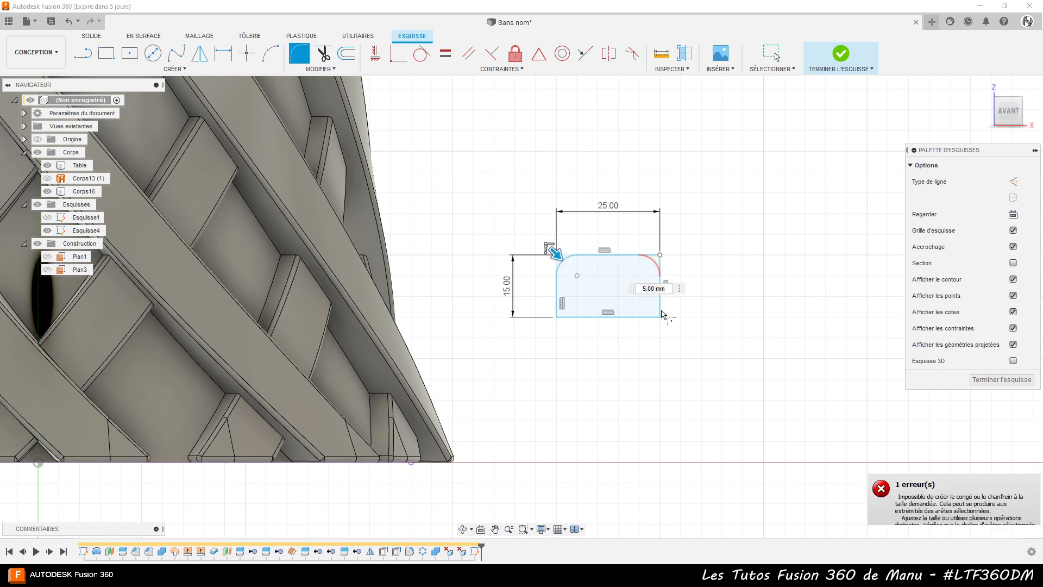
click(660, 256)
click(660, 316)
click(557, 318)
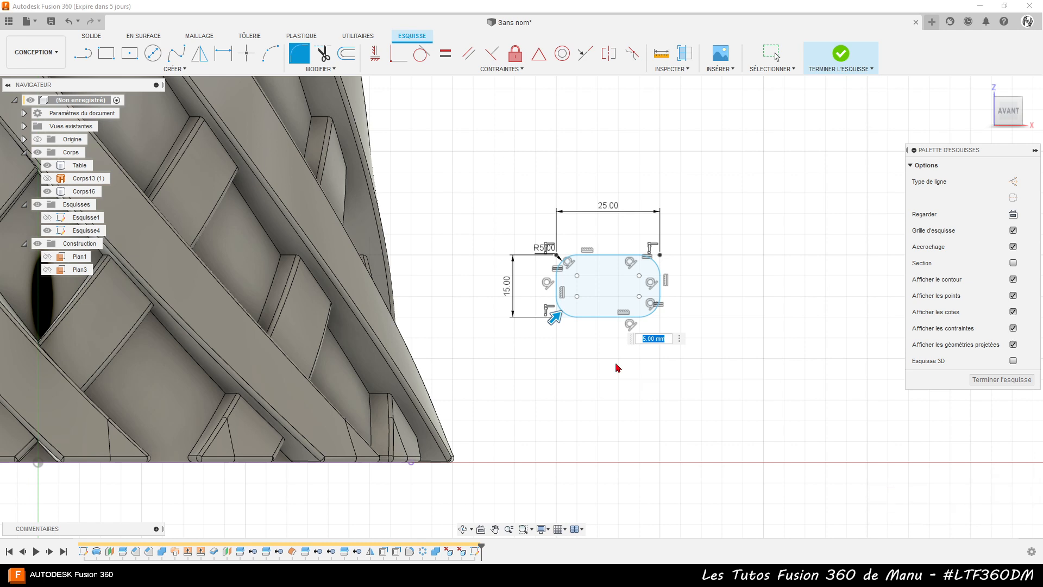
key(Escape)
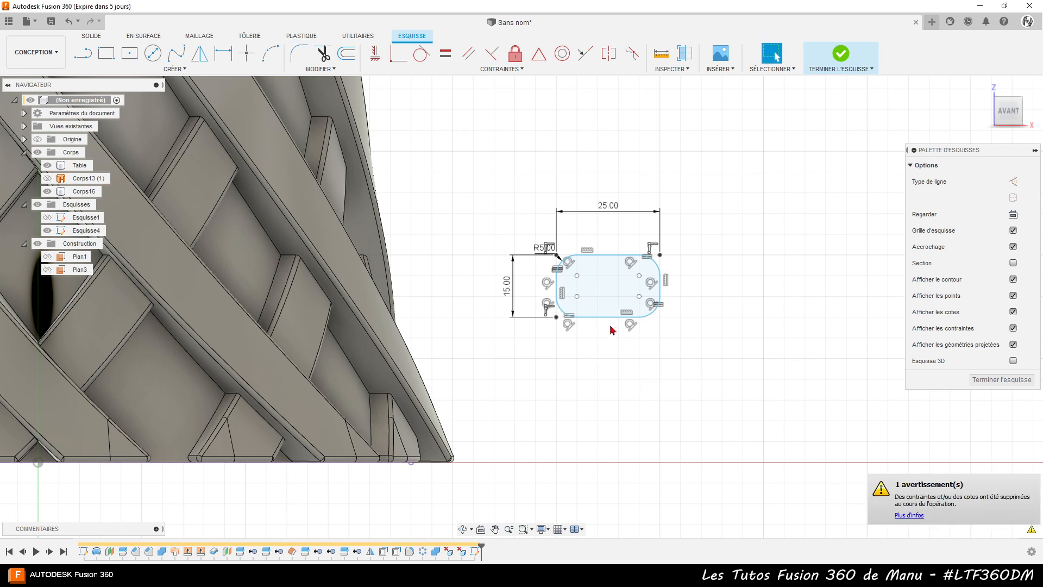
Make the inner end of the rounded rectangle's bottom line coincident with the projected base line's outer endpoint, and finish the sketch.
click(398, 60)
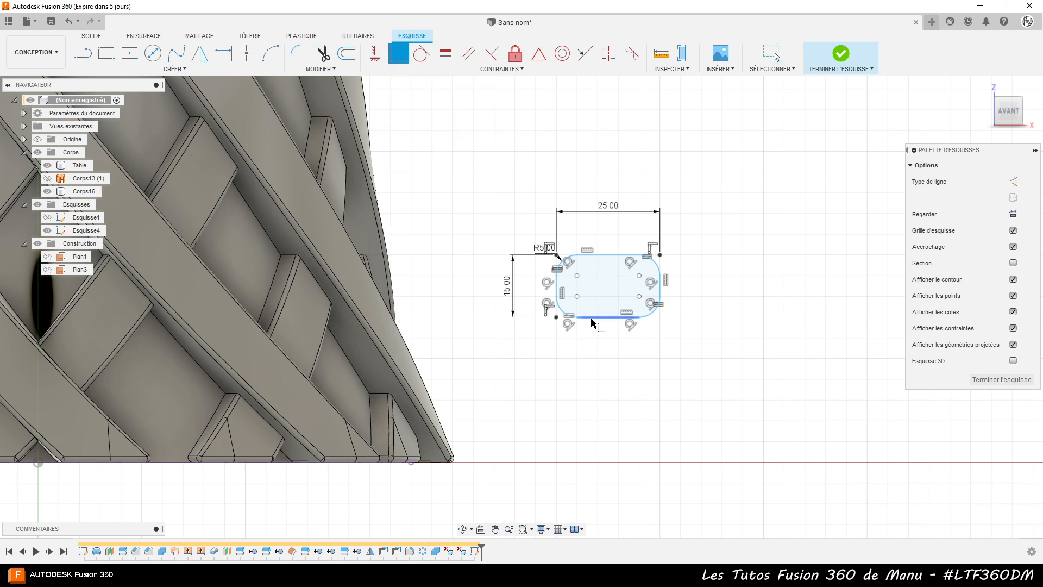
click(577, 317)
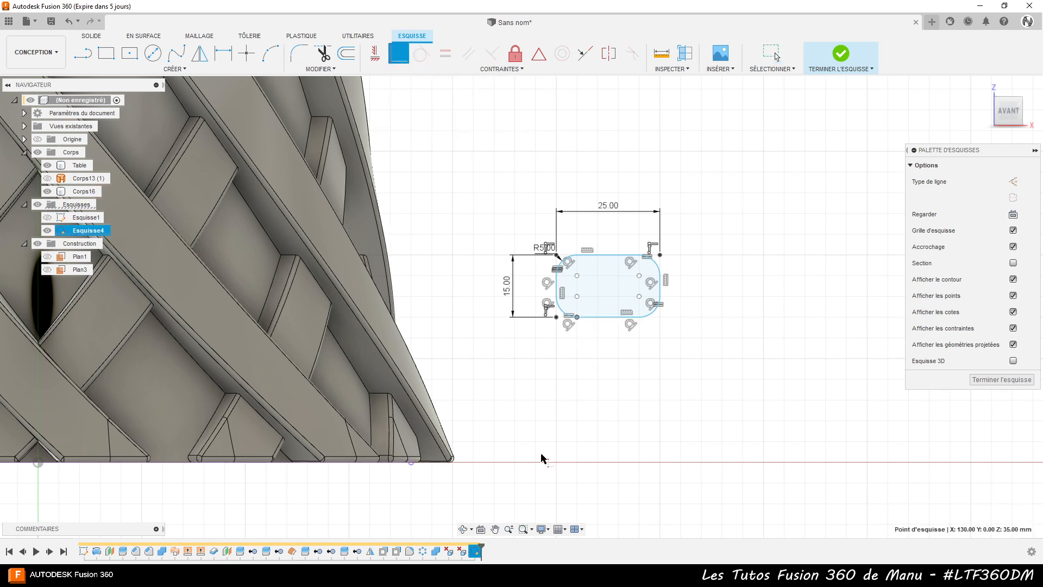
click(411, 462)
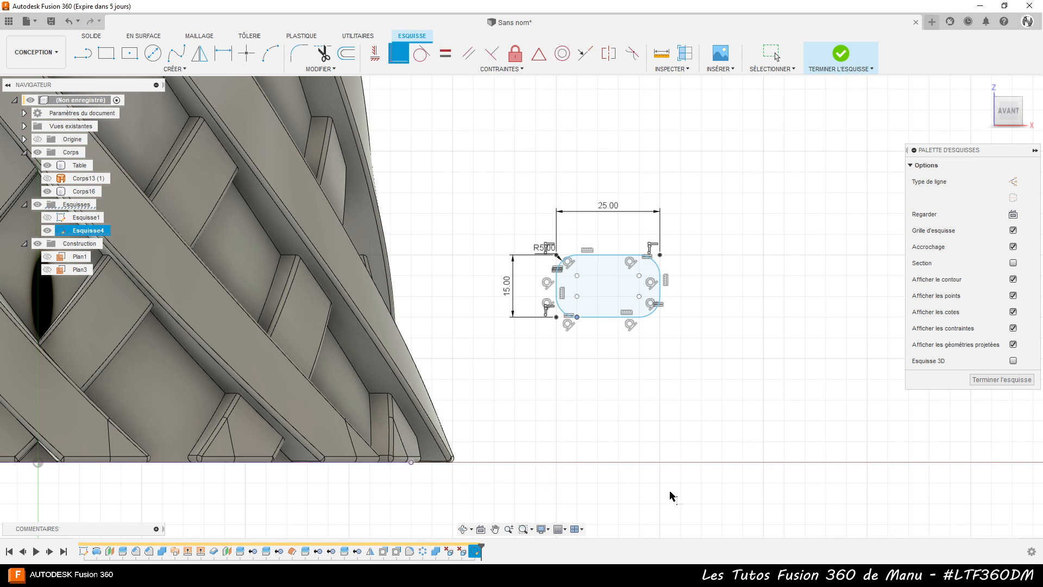
click(988, 380)
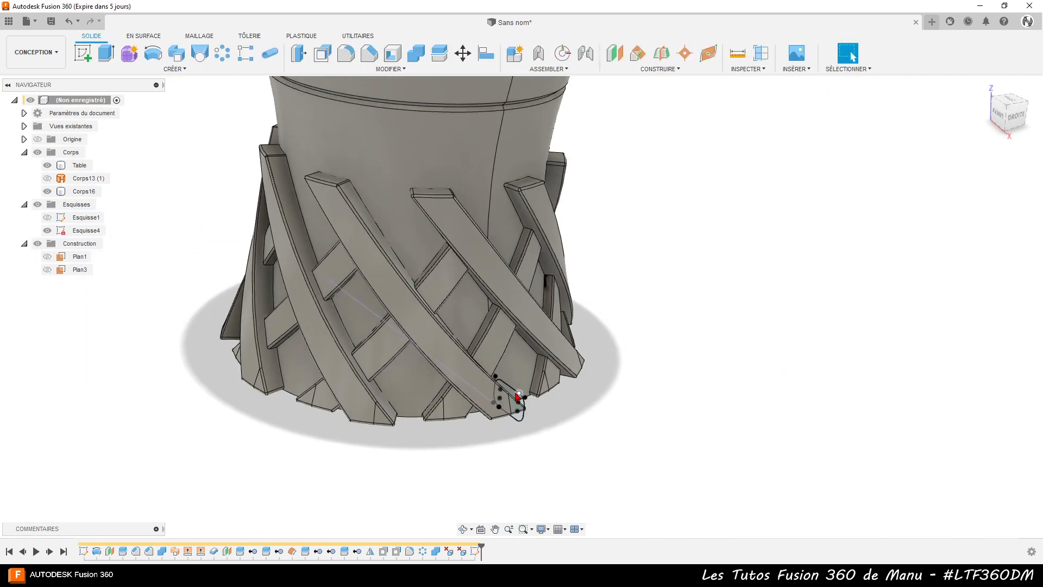
Revolve the rounded rectangle profile 360 degrees about the vertical Z axis with the Join operation to form a base ring.
scroll(516, 404, up, 3)
click(513, 404)
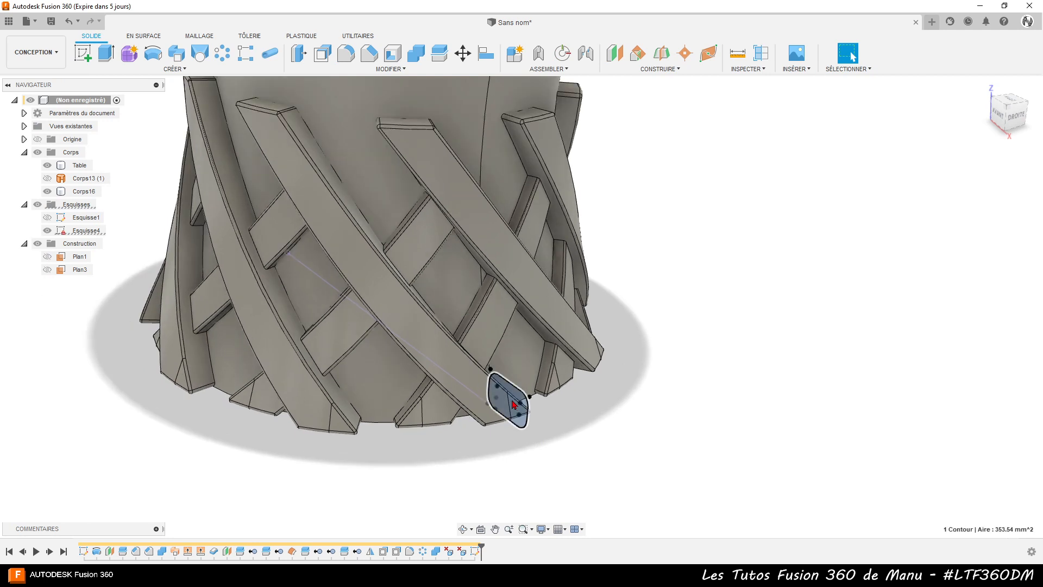
click(161, 58)
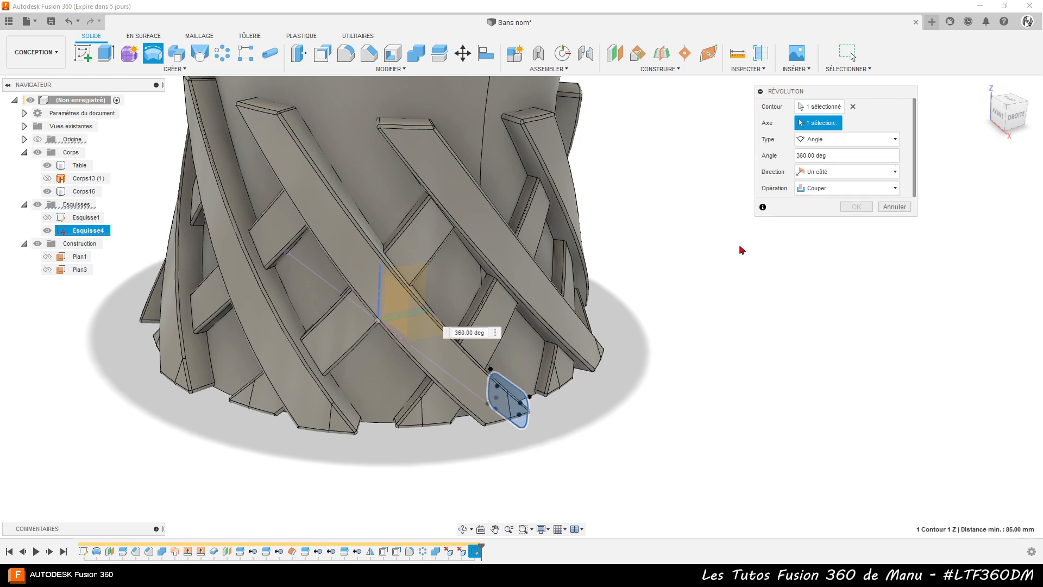
click(823, 189)
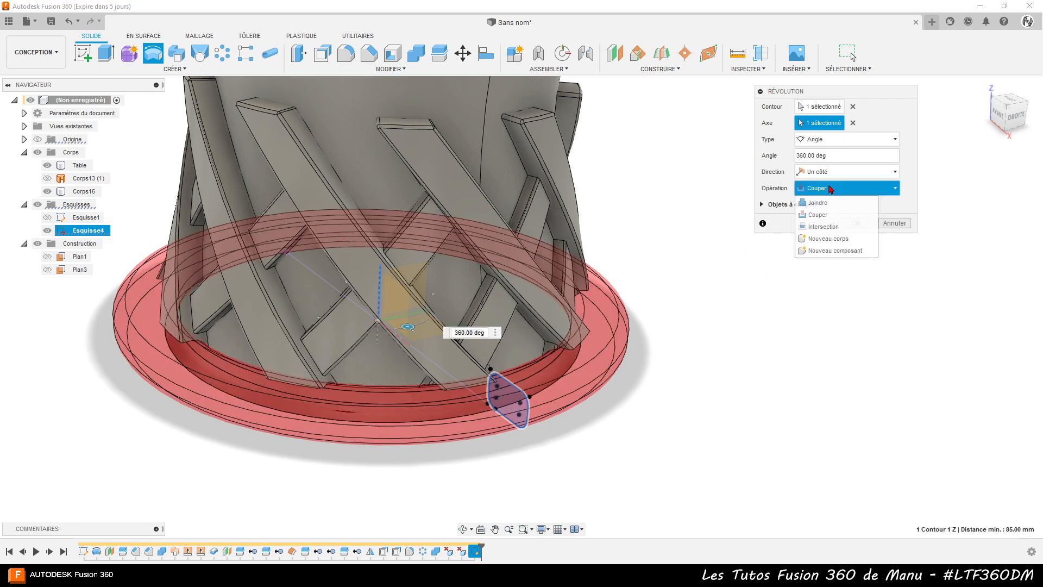
click(886, 204)
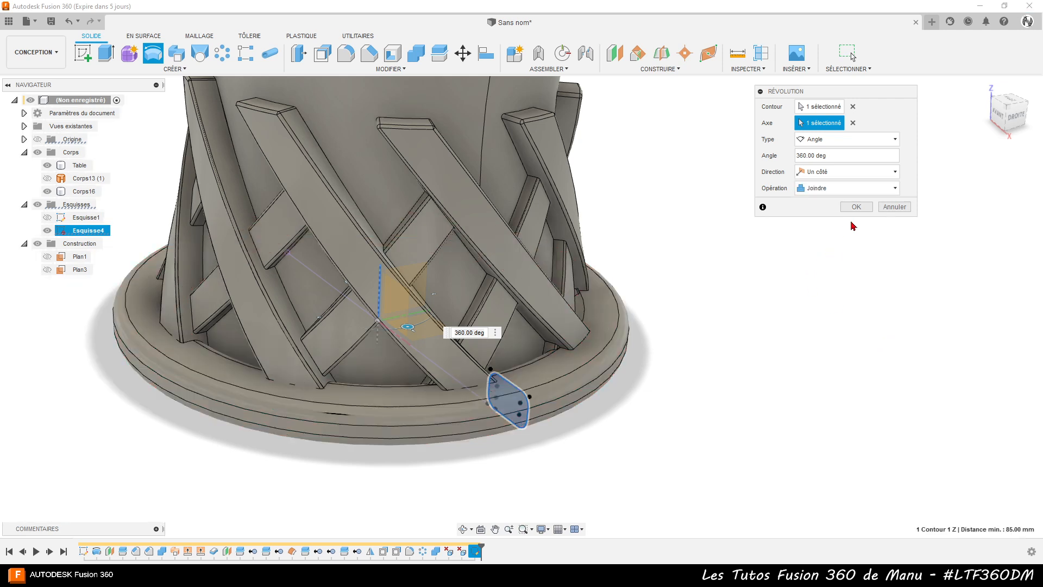
click(857, 208)
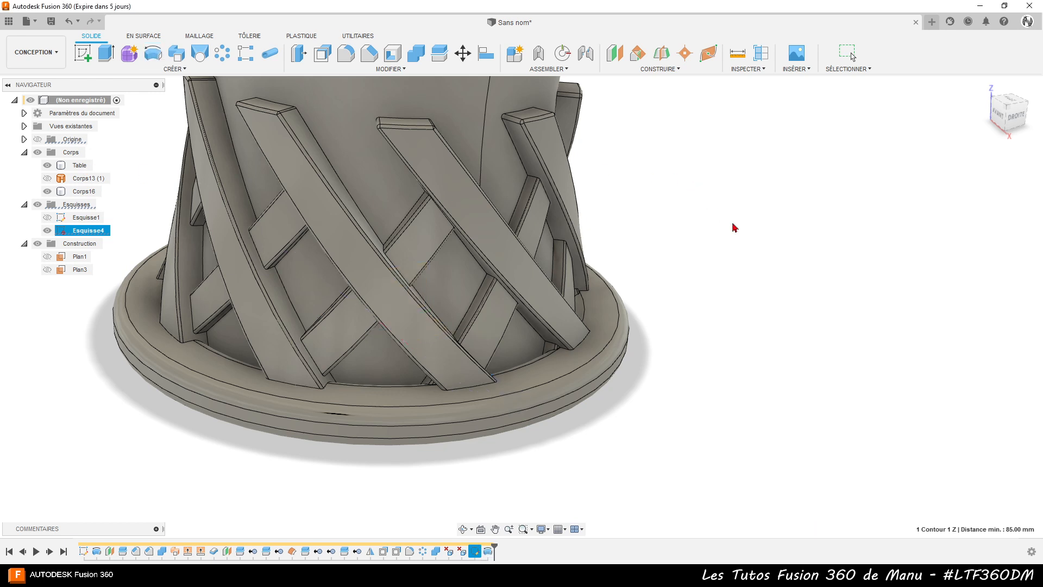
Start a constant-radius Fillet and select the wall face above the lattice and the front wall faces showing between the crossed strips.
scroll(740, 276, down, 5)
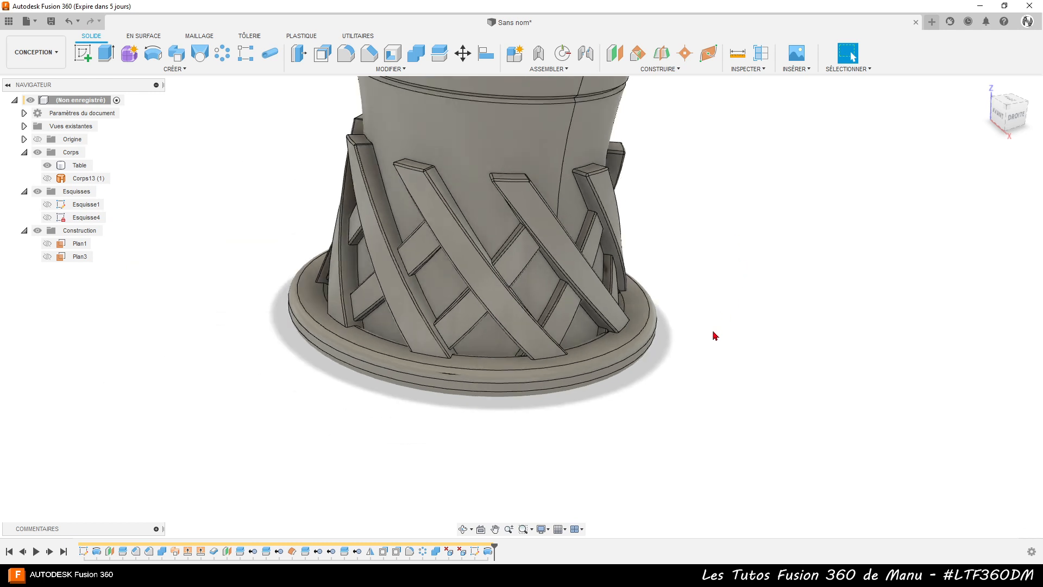
shift+middle_drag(719, 399, 726, 377)
click(517, 250)
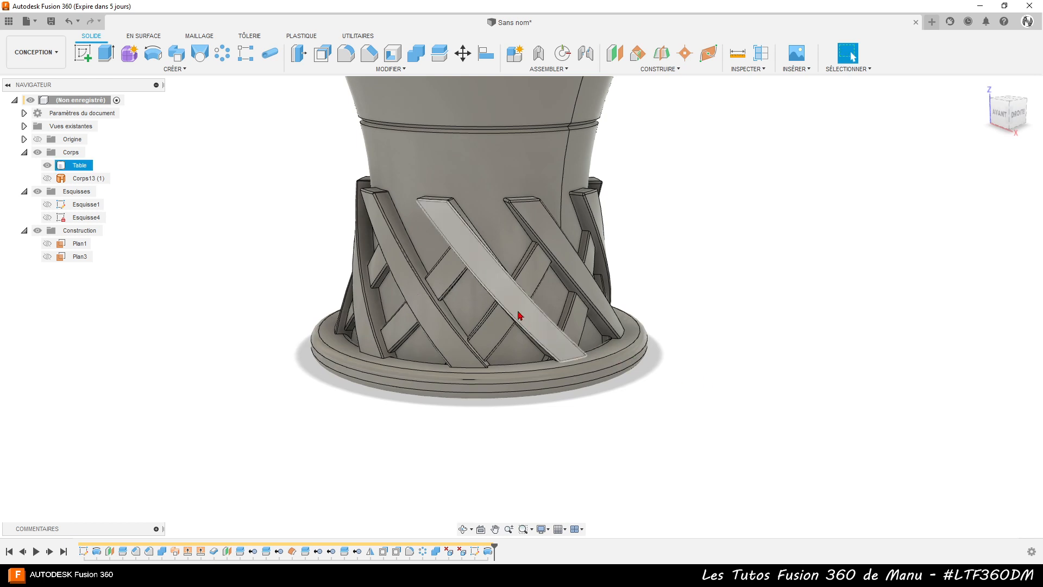
key(Escape)
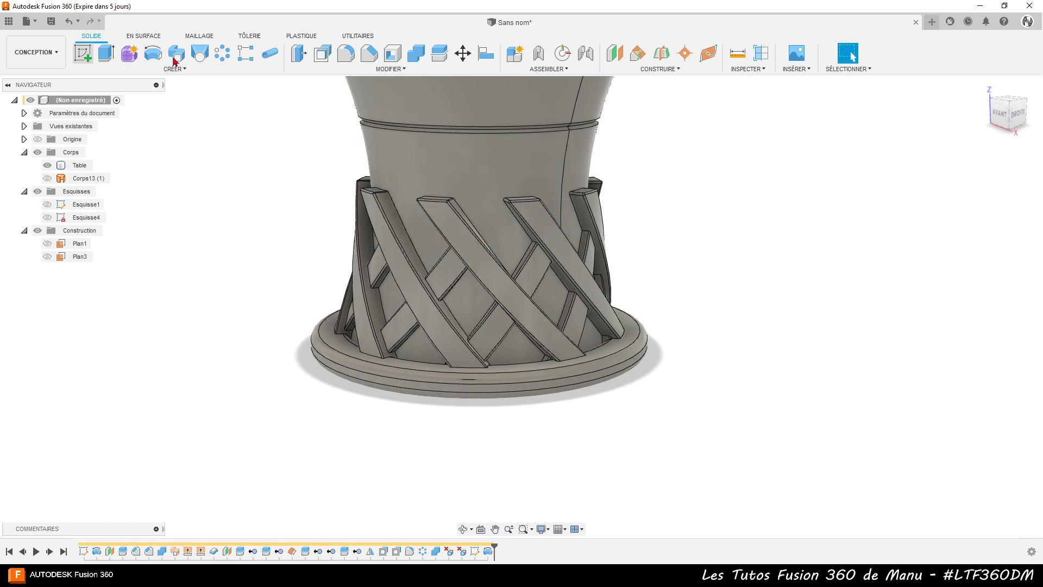
click(344, 56)
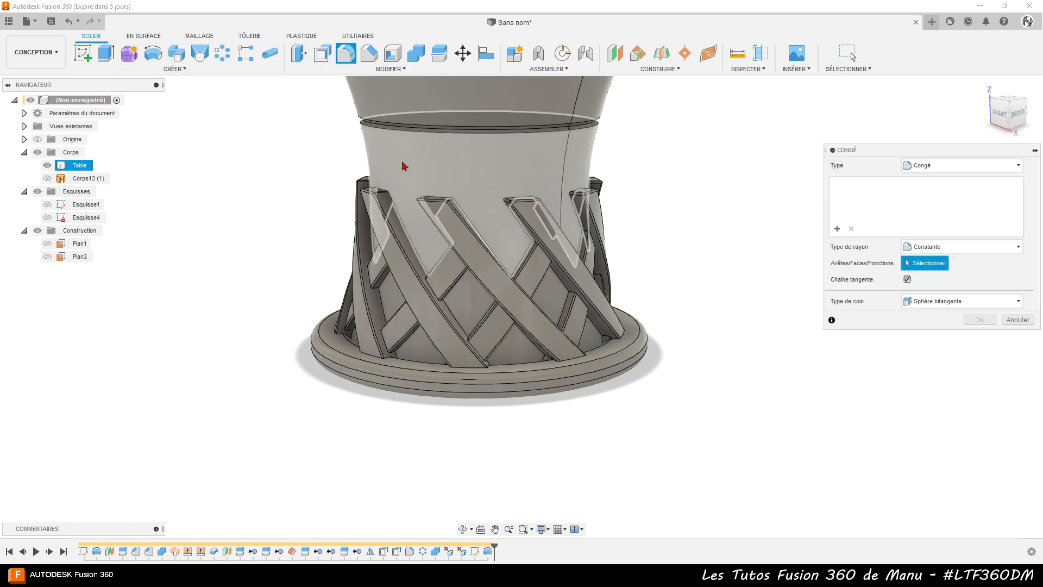
click(418, 201)
click(461, 298)
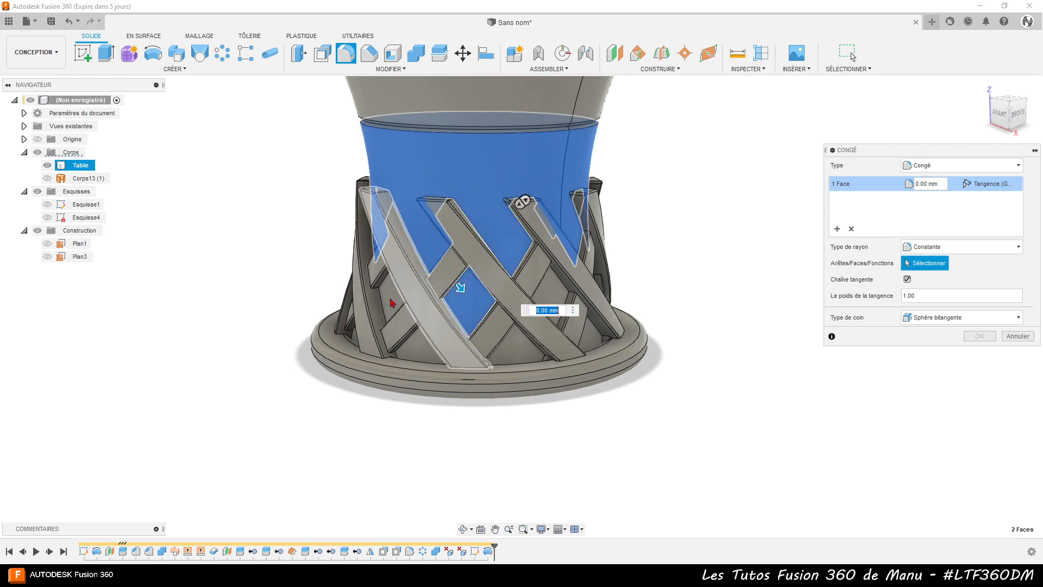
click(421, 352)
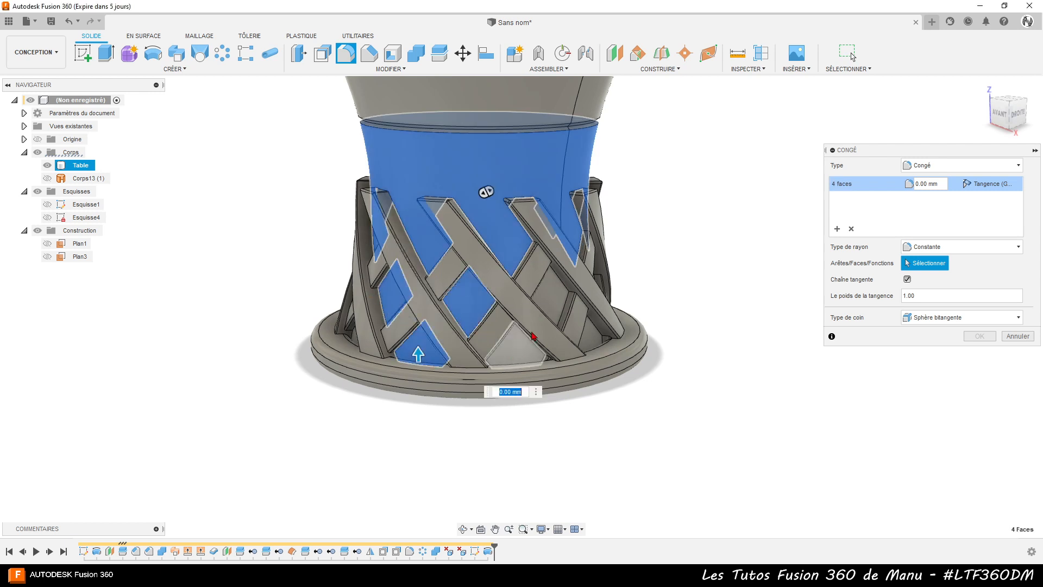
click(510, 347)
click(592, 339)
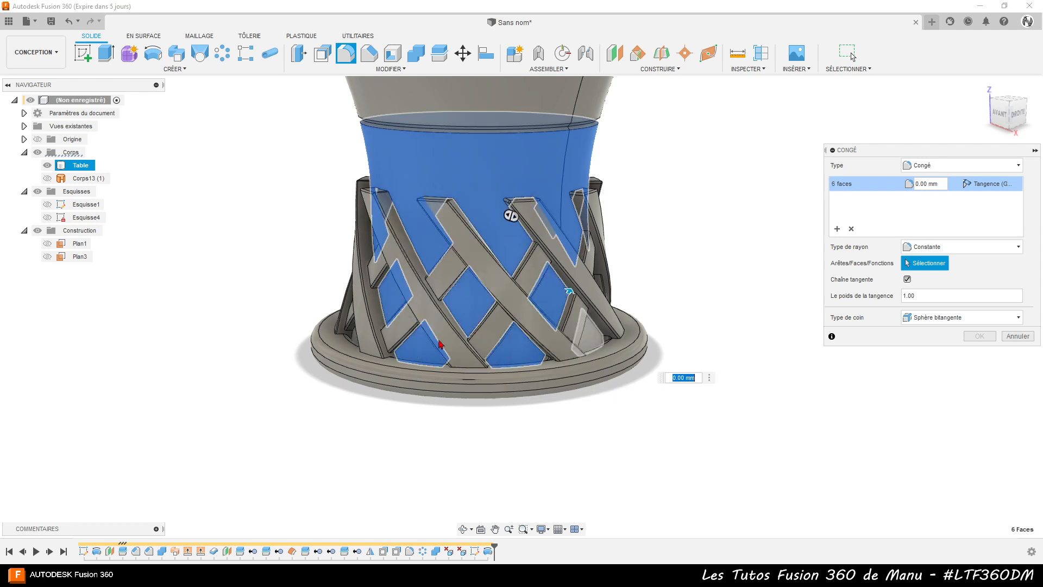
Add the wall faces between the lattice strips on the table's left side to the fillet selection.
shift+middle_drag(421, 376, 380, 337)
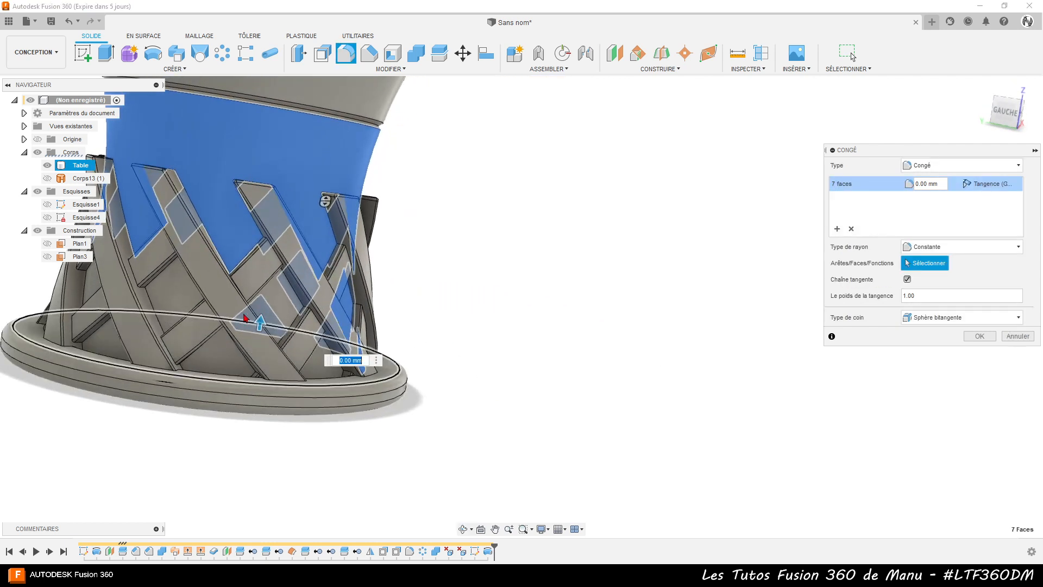
click(184, 296)
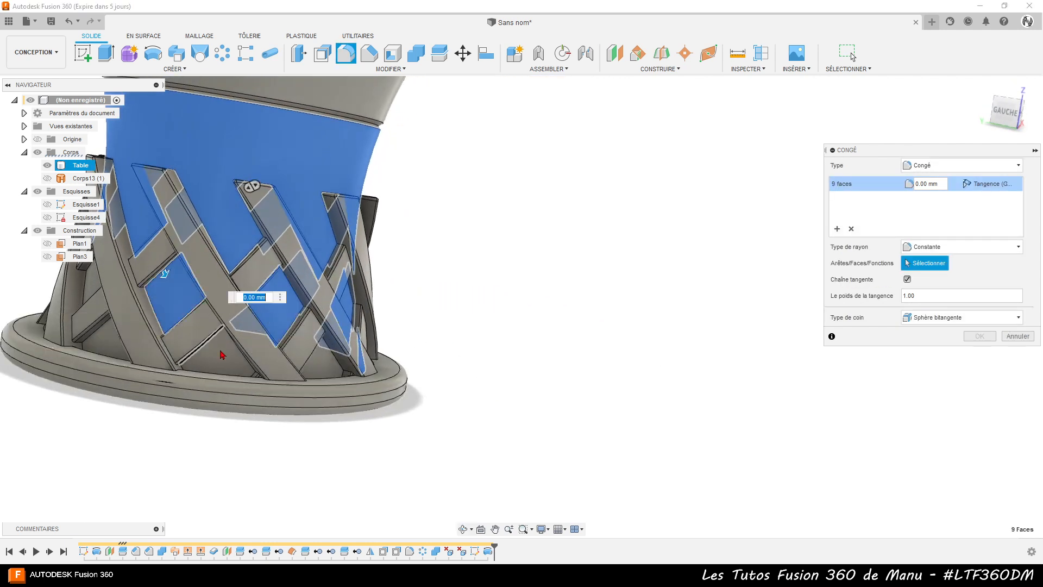
click(220, 356)
click(337, 362)
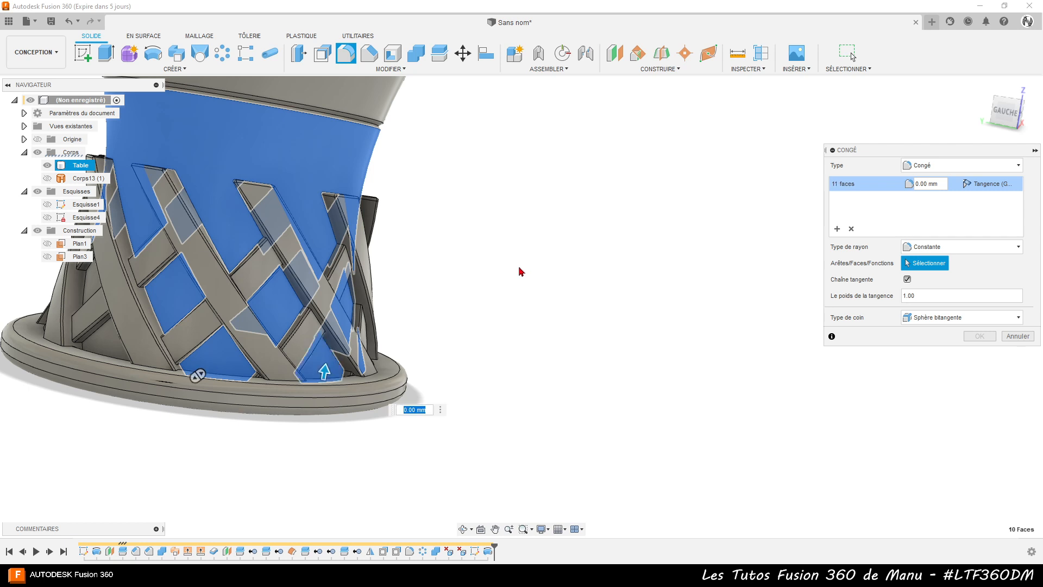
Add the wall faces enclosed by the lattice strips around the back of the table to the fillet selection.
scroll(520, 272, down, 3)
shift+middle_drag(285, 350, 374, 394)
scroll(395, 340, up, 4)
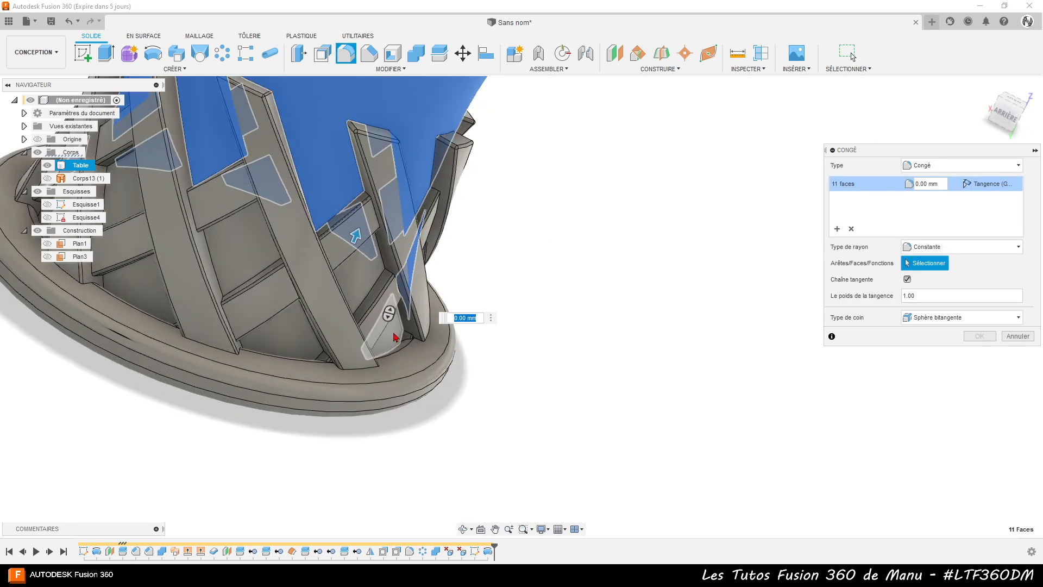
click(383, 328)
click(300, 345)
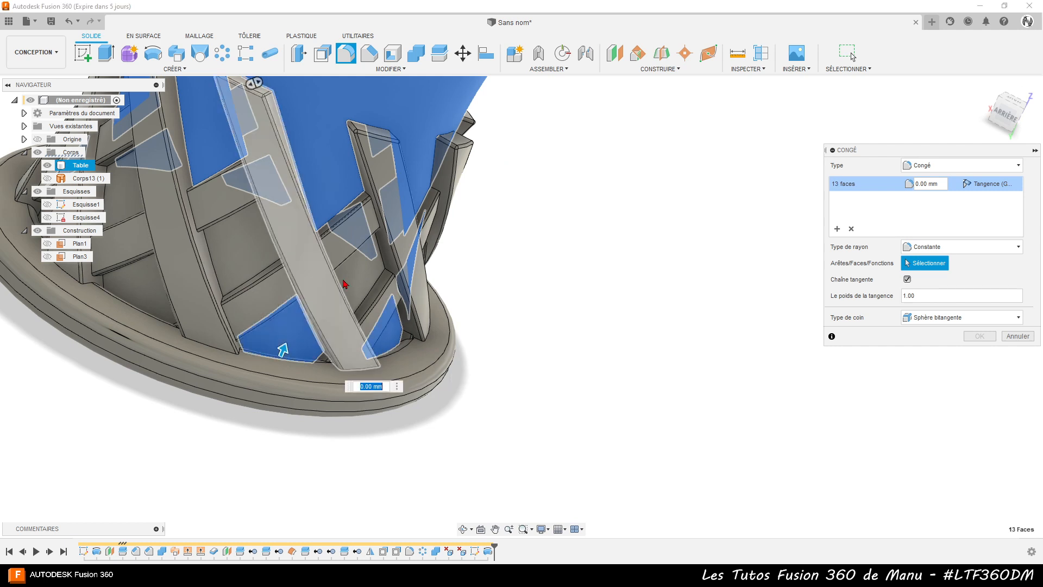
click(239, 241)
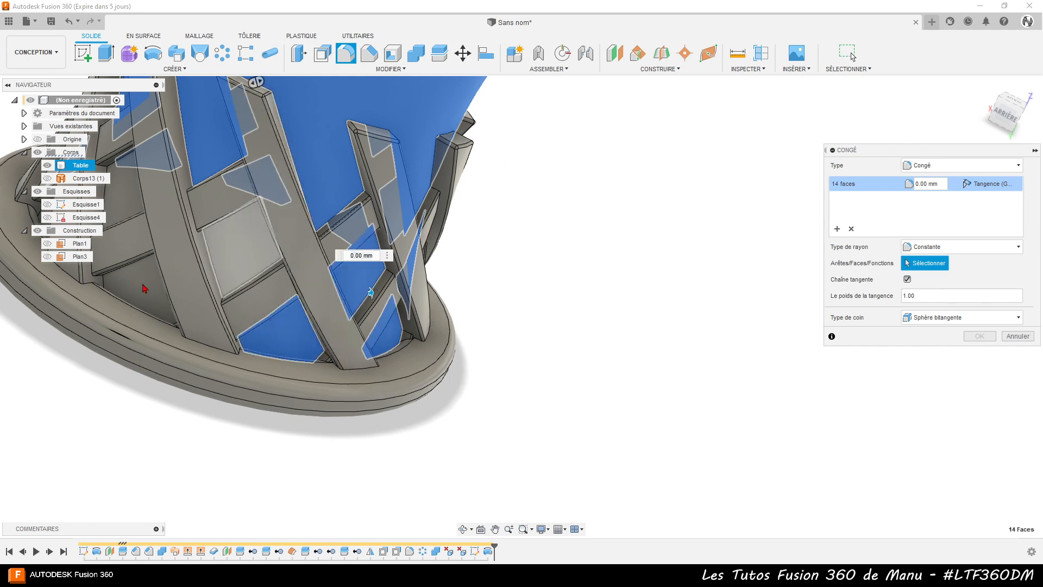
click(136, 271)
click(121, 194)
Select the remaining wall faces between the strips on the right side and apply the fillet with a 1 mm radius.
scroll(649, 325, down, 3)
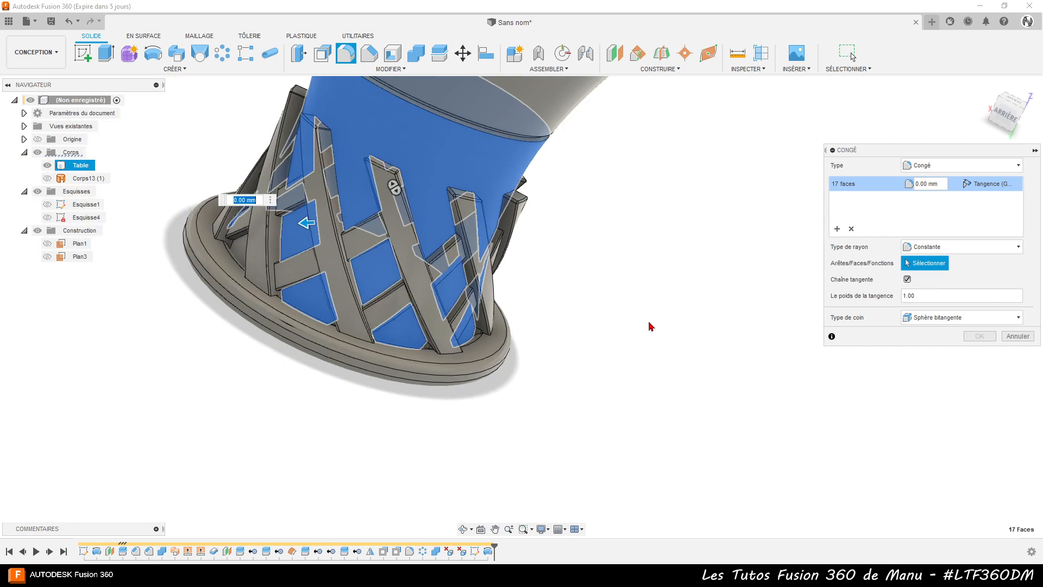
shift+middle_drag(315, 408, 287, 386)
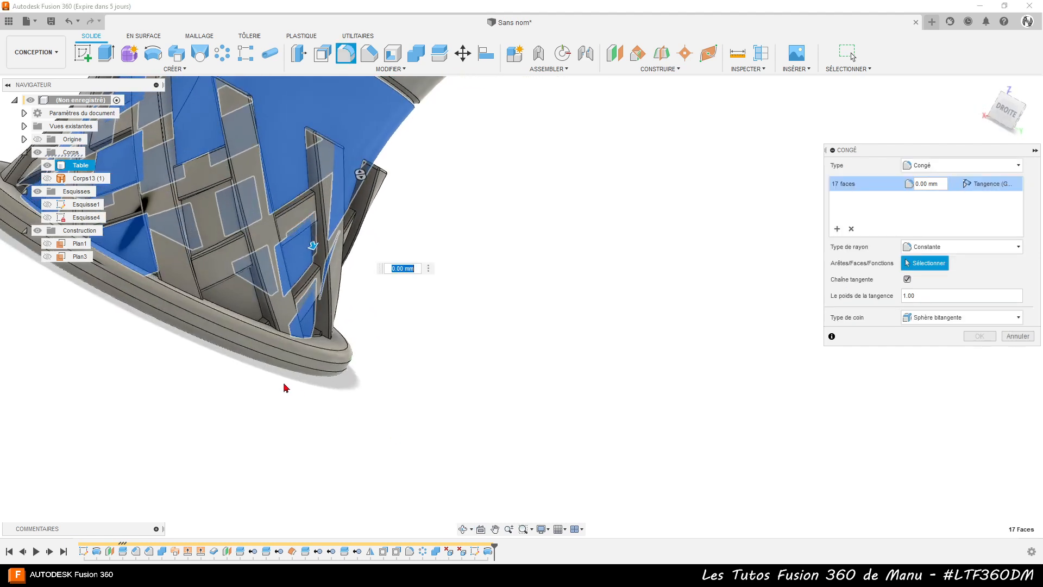
click(205, 213)
shift+middle_drag(368, 391, 315, 449)
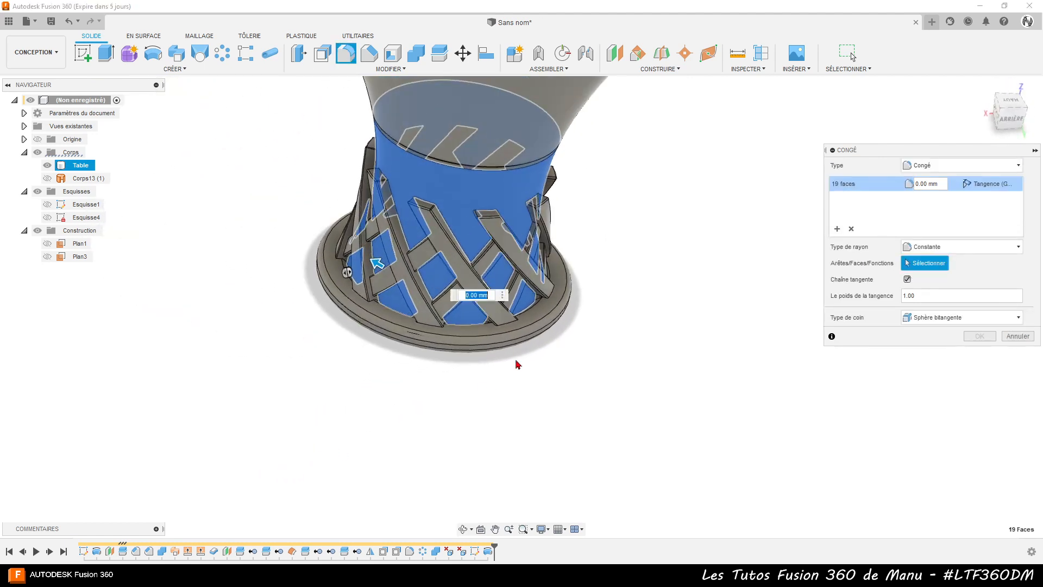
text(1)
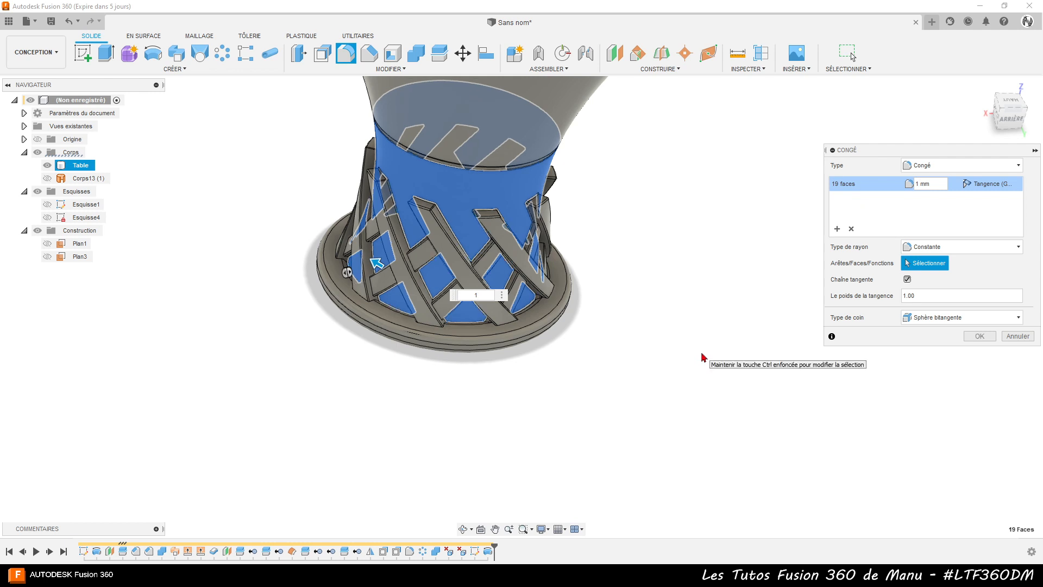
click(979, 335)
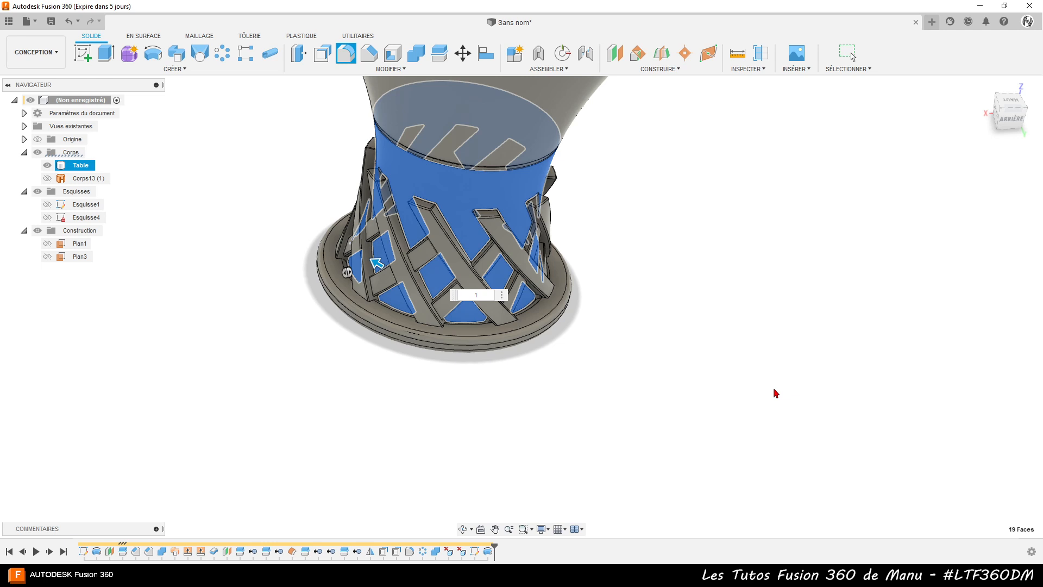
key(Return)
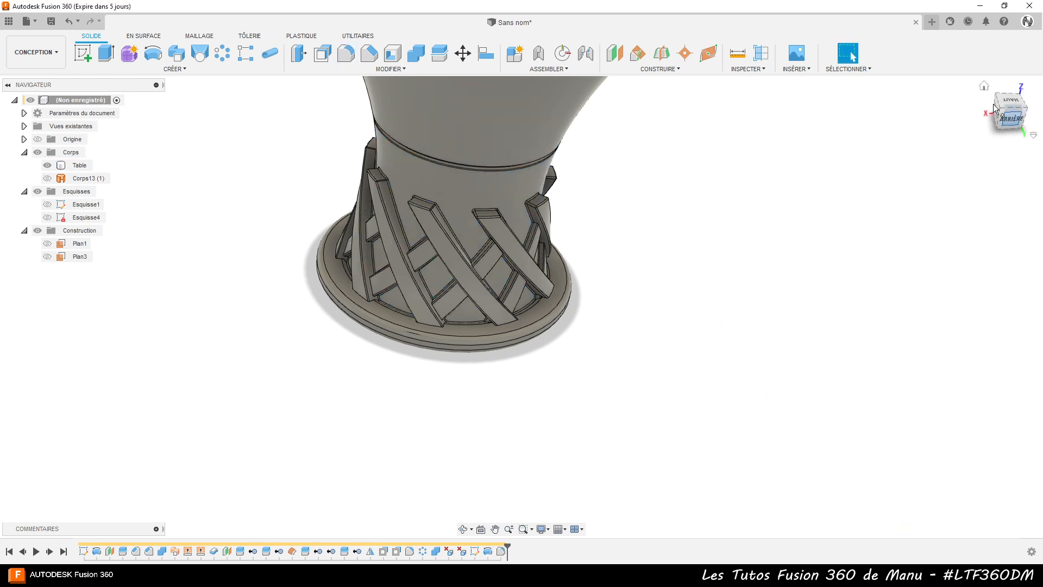
Examine the finished table from the home view and the front, checking the filleted lattice and the base ring.
click(984, 86)
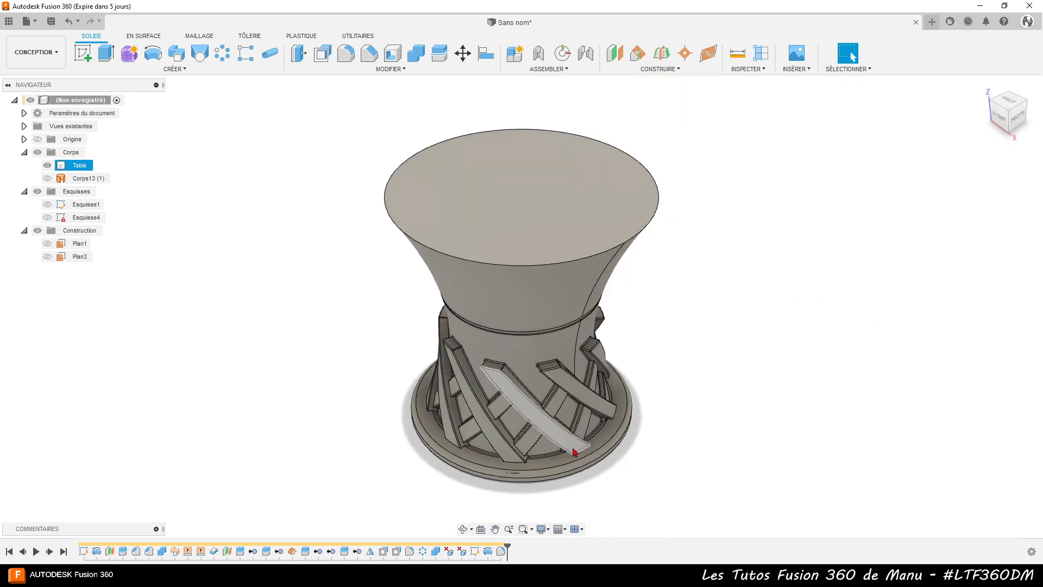
click(523, 474)
shift+middle_drag(523, 474, 523, 403)
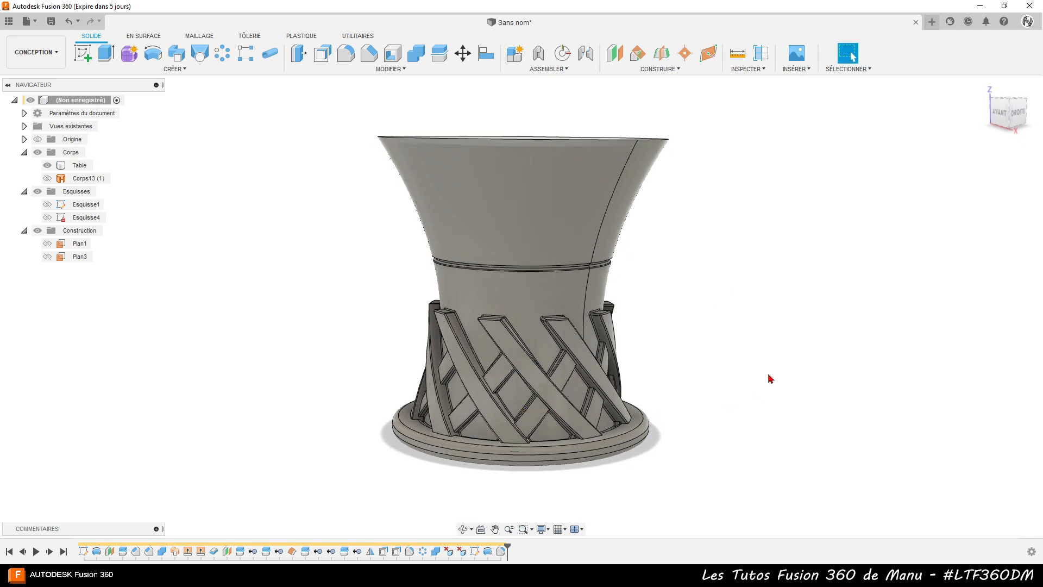
scroll(617, 412, up, 1)
click(517, 488)
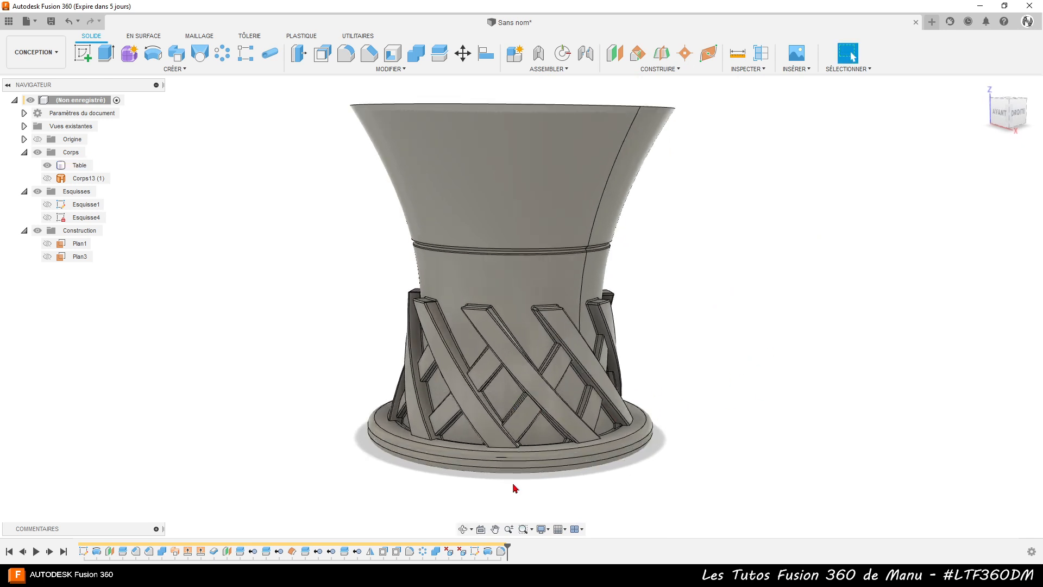
scroll(519, 491, up, 2)
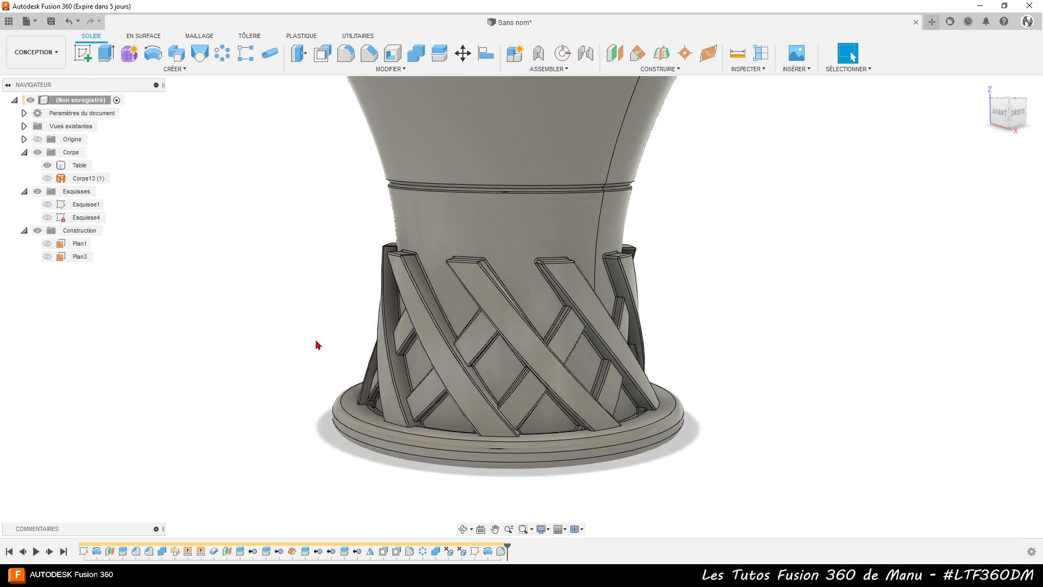
click(521, 529)
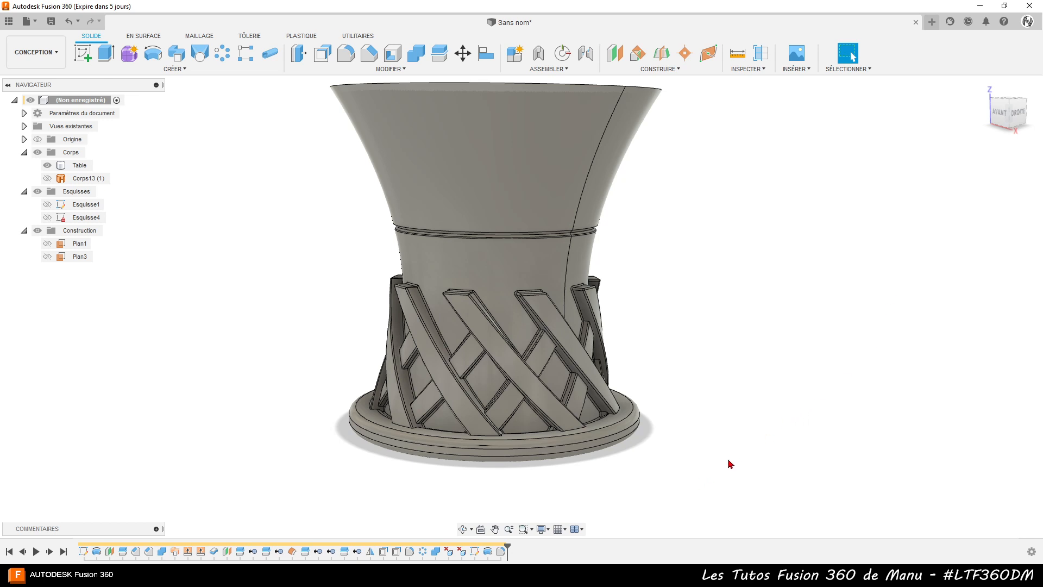
shift+middle_drag(507, 357, 509, 366)
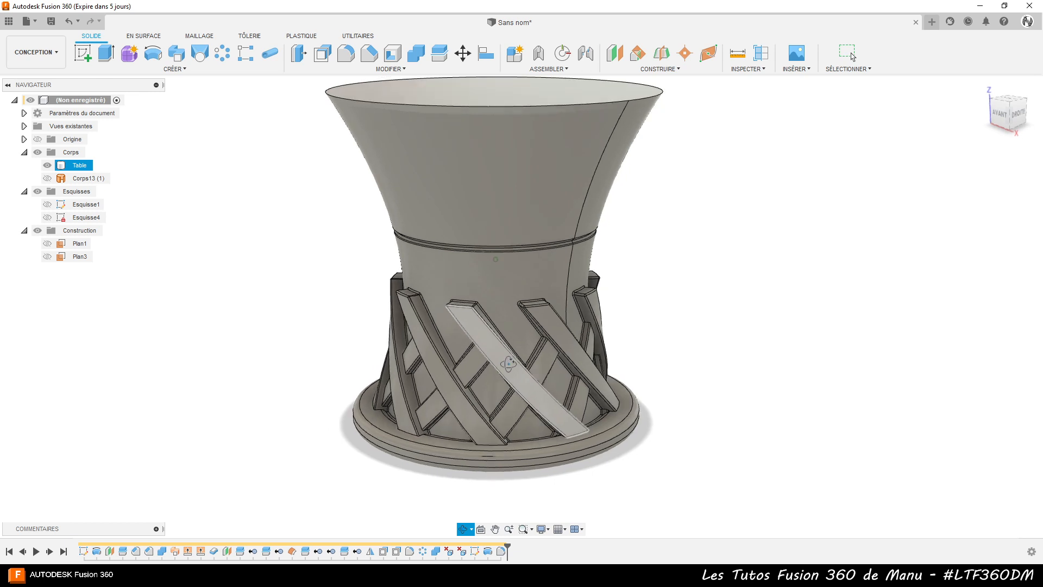
scroll(461, 475, down, 1)
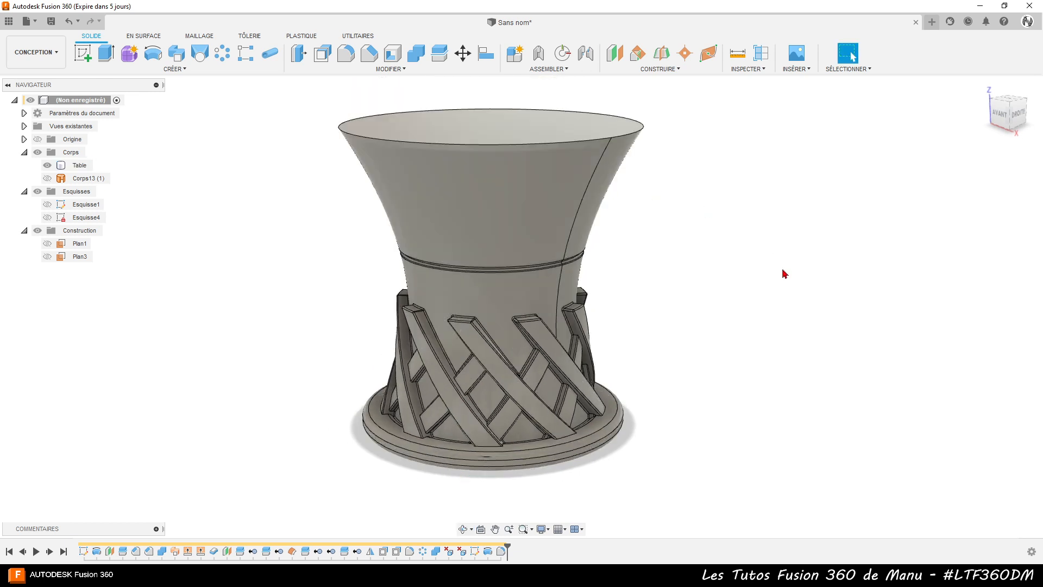